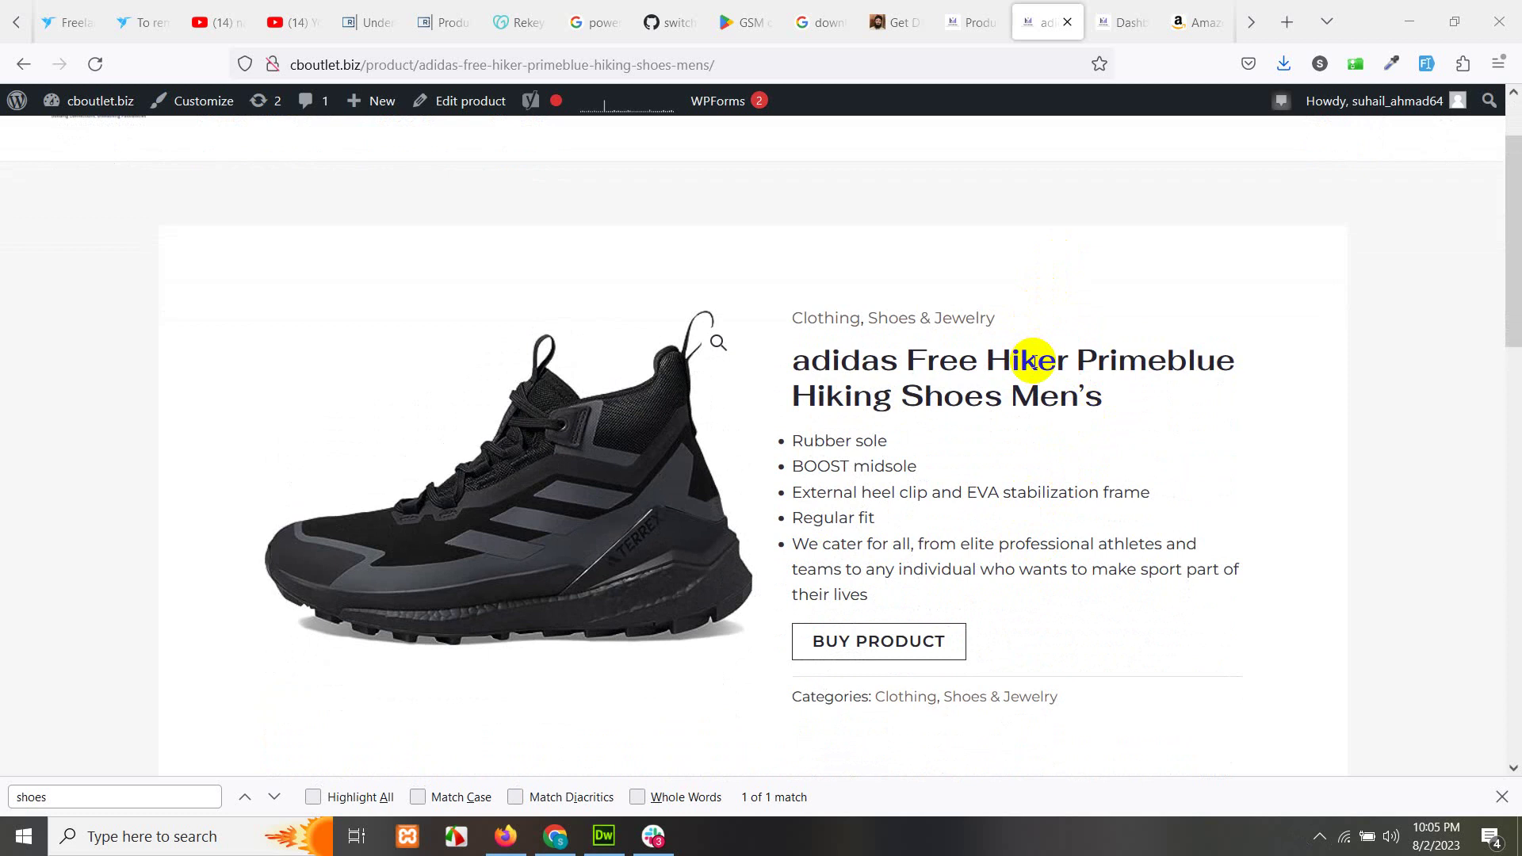
- Switch to the store's product administration and open the product attributes page
{"action": "left_click", "coordinate": [969, 24]}
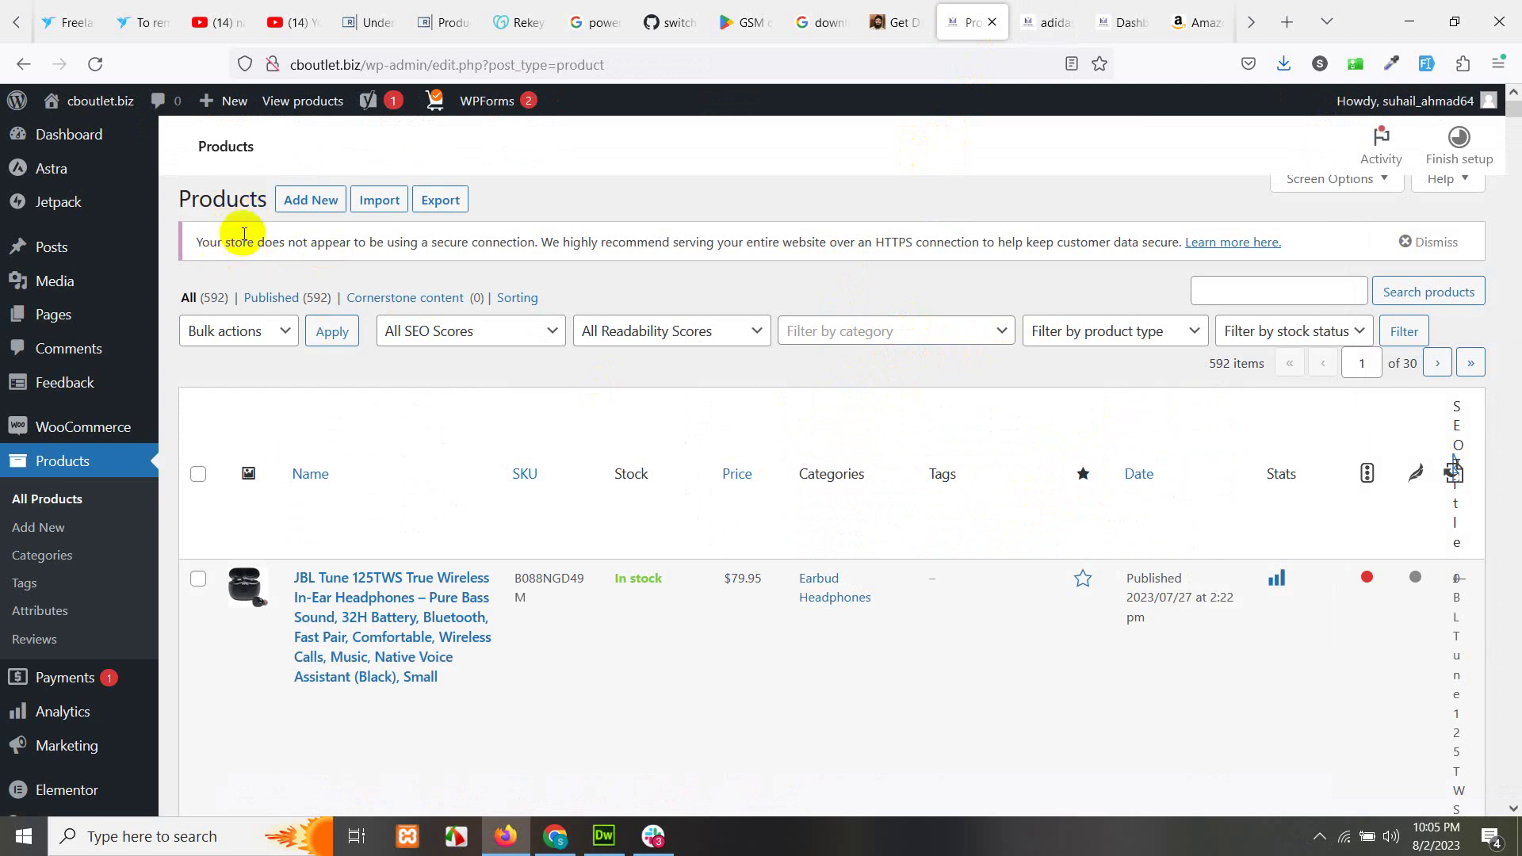
{"action": "scroll", "coordinate": [51, 383], "scroll_direction": "down", "scroll_amount": 2}
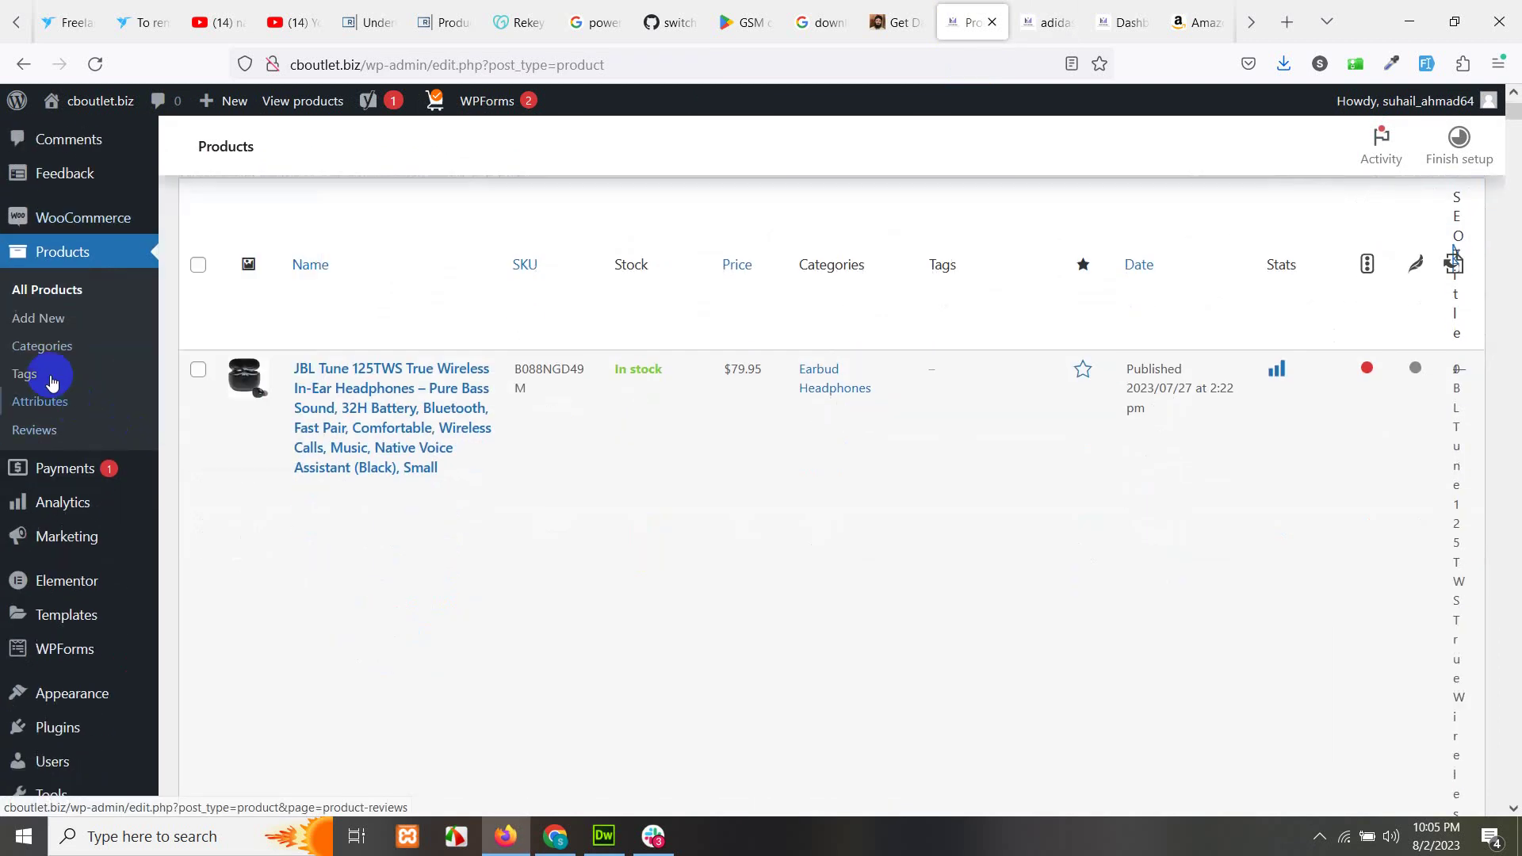
{"action": "scroll", "coordinate": [56, 420], "scroll_direction": "up", "scroll_amount": 1}
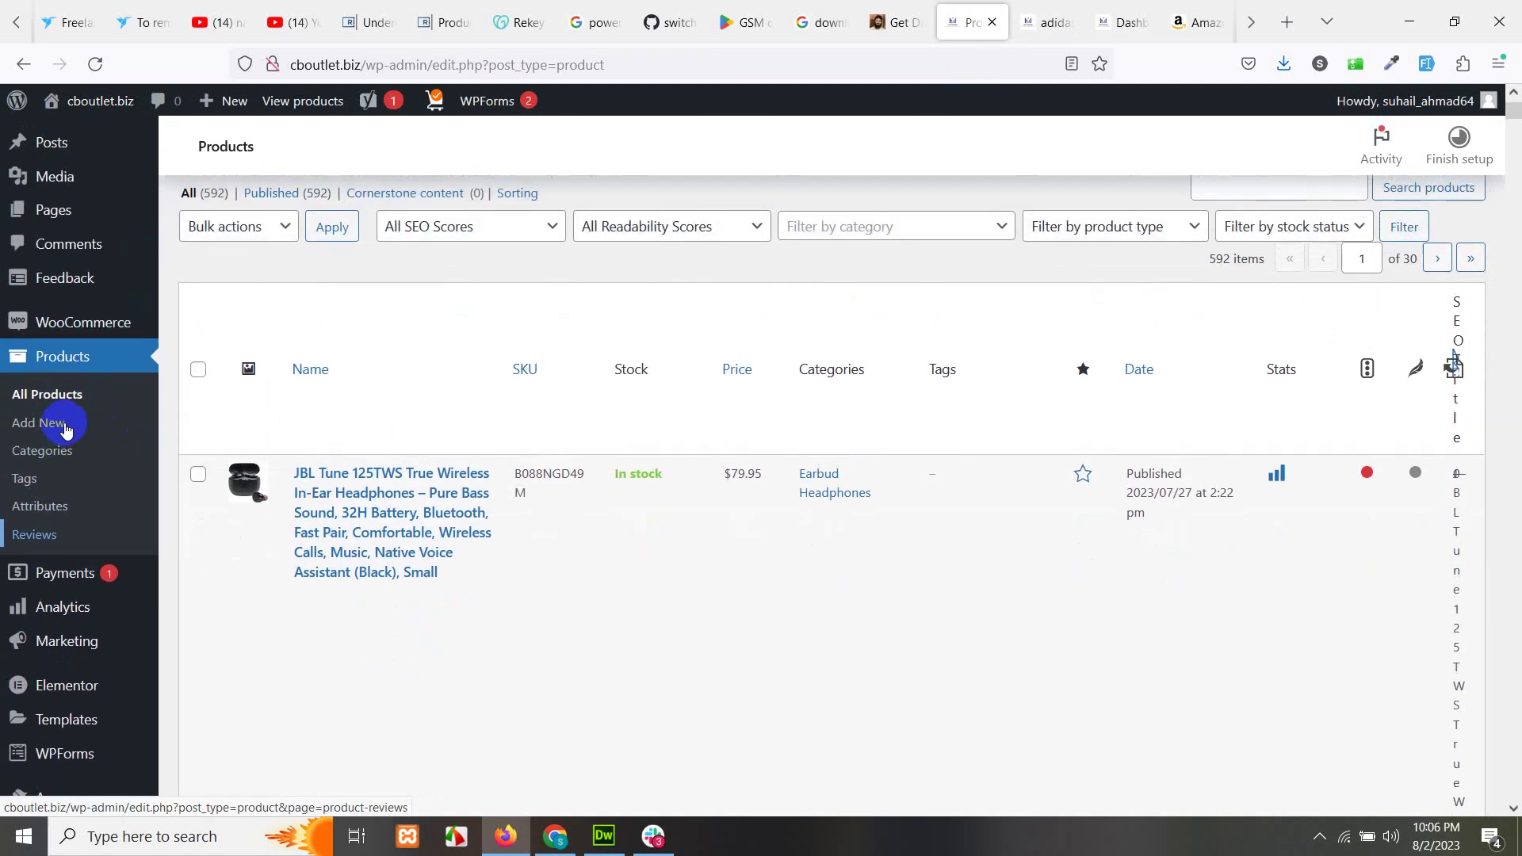
{"action": "left_click", "coordinate": [39, 507]}
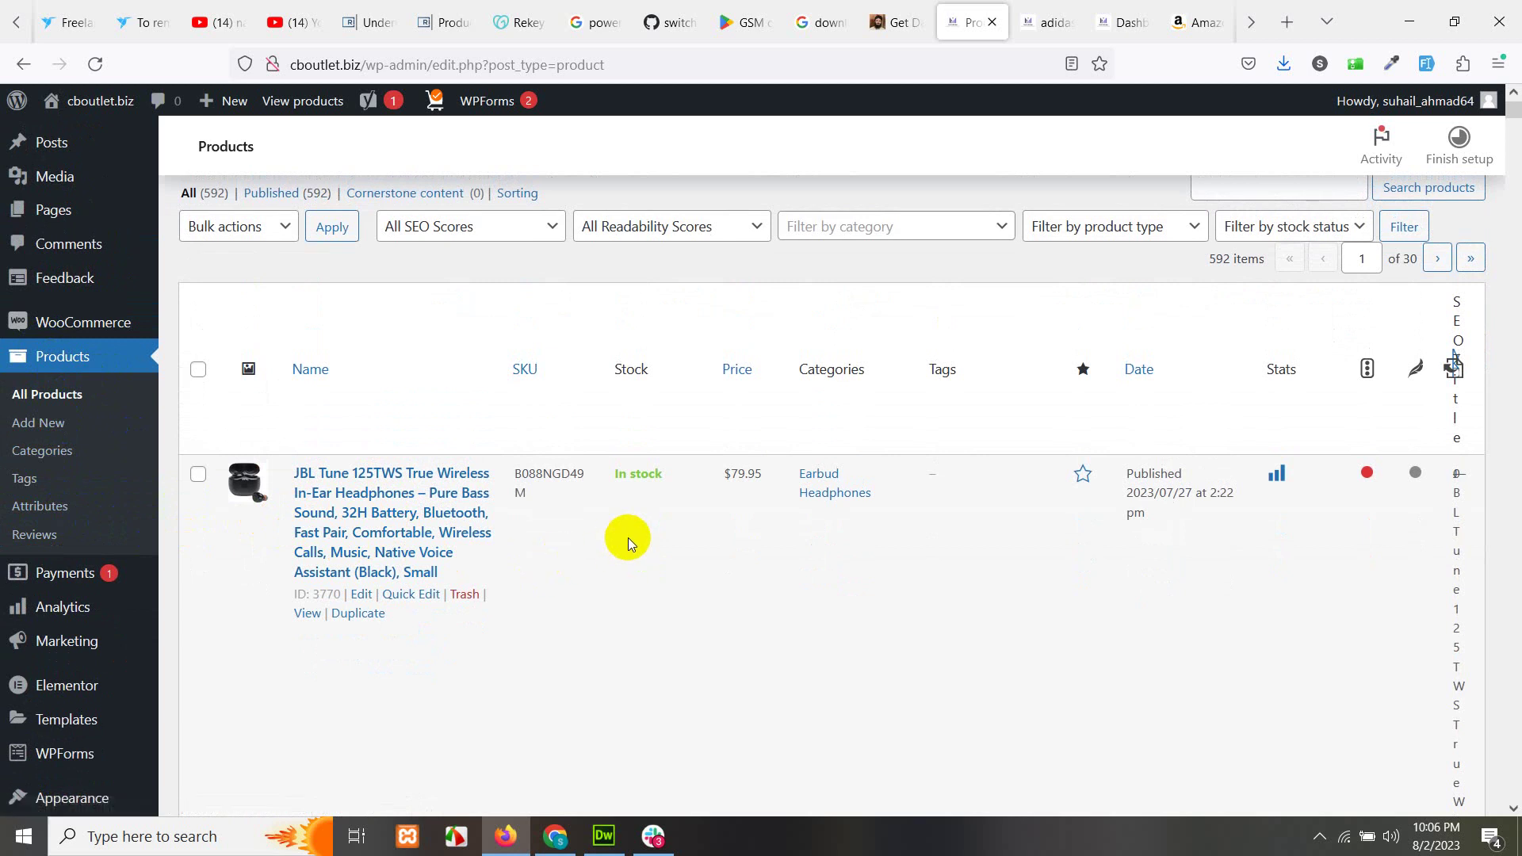
{"action": "left_click", "coordinate": [63, 517]}
{"action": "left_click", "coordinate": [46, 509]}
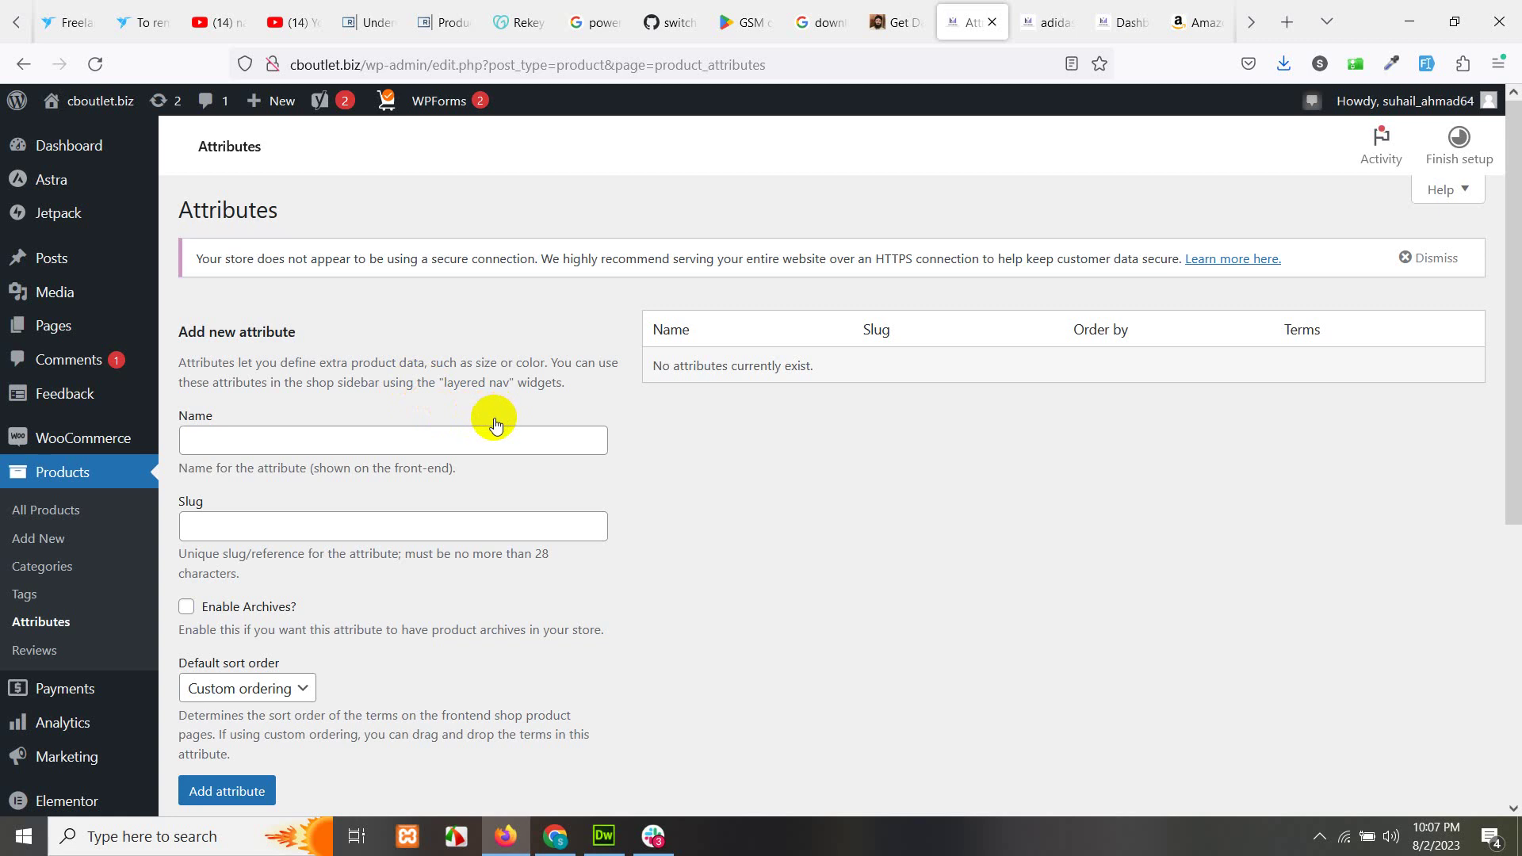
- Add a product attribute named Size with archives enabled and custom ordering as the default sort order
{"action": "left_click", "coordinate": [337, 441]}
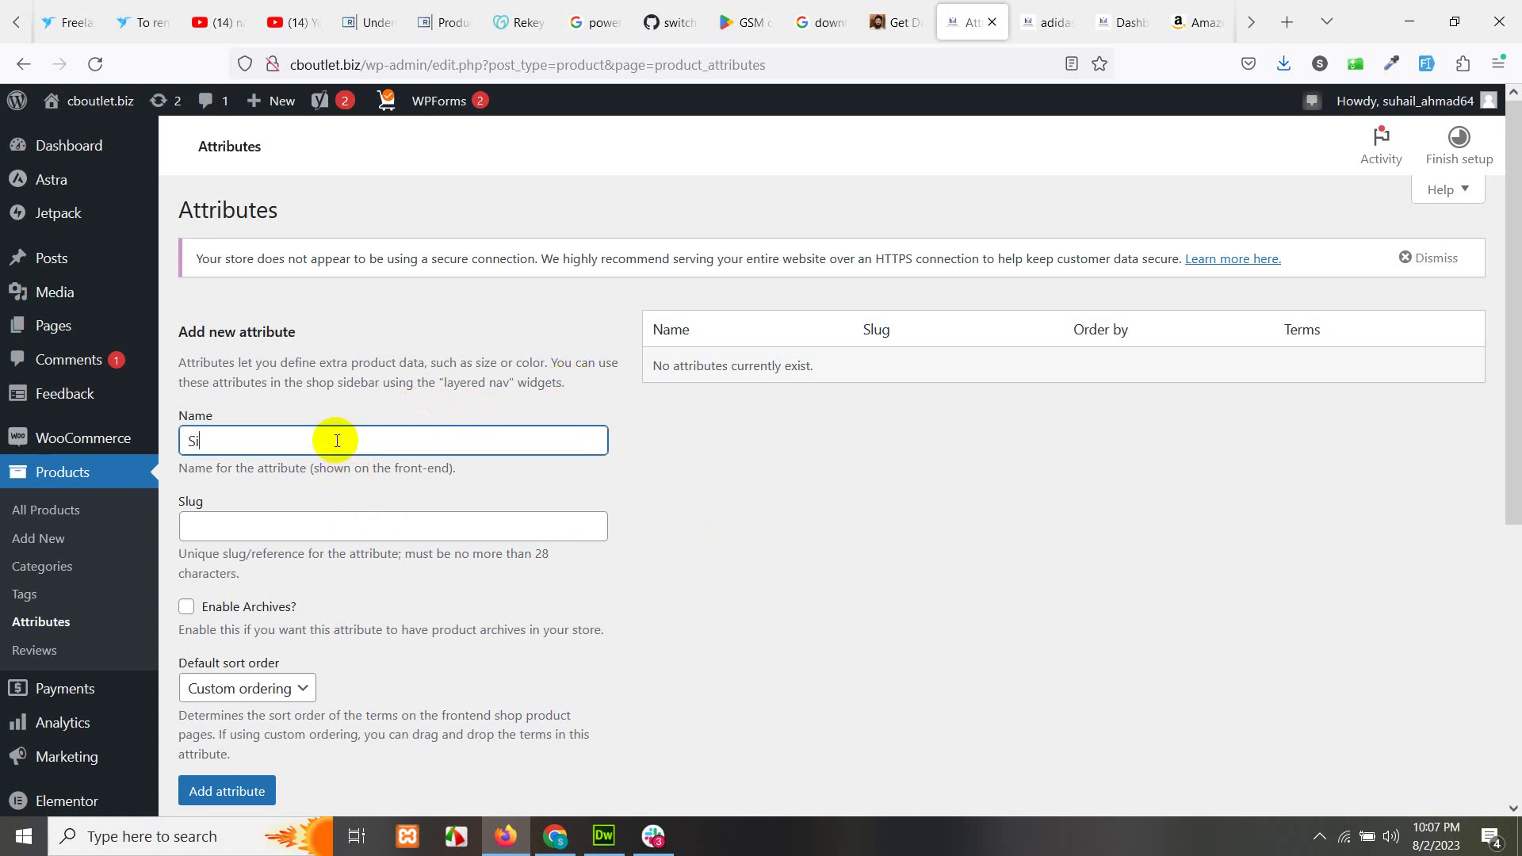
{"action": "scroll", "coordinate": [329, 650], "scroll_direction": "down", "scroll_amount": 1}
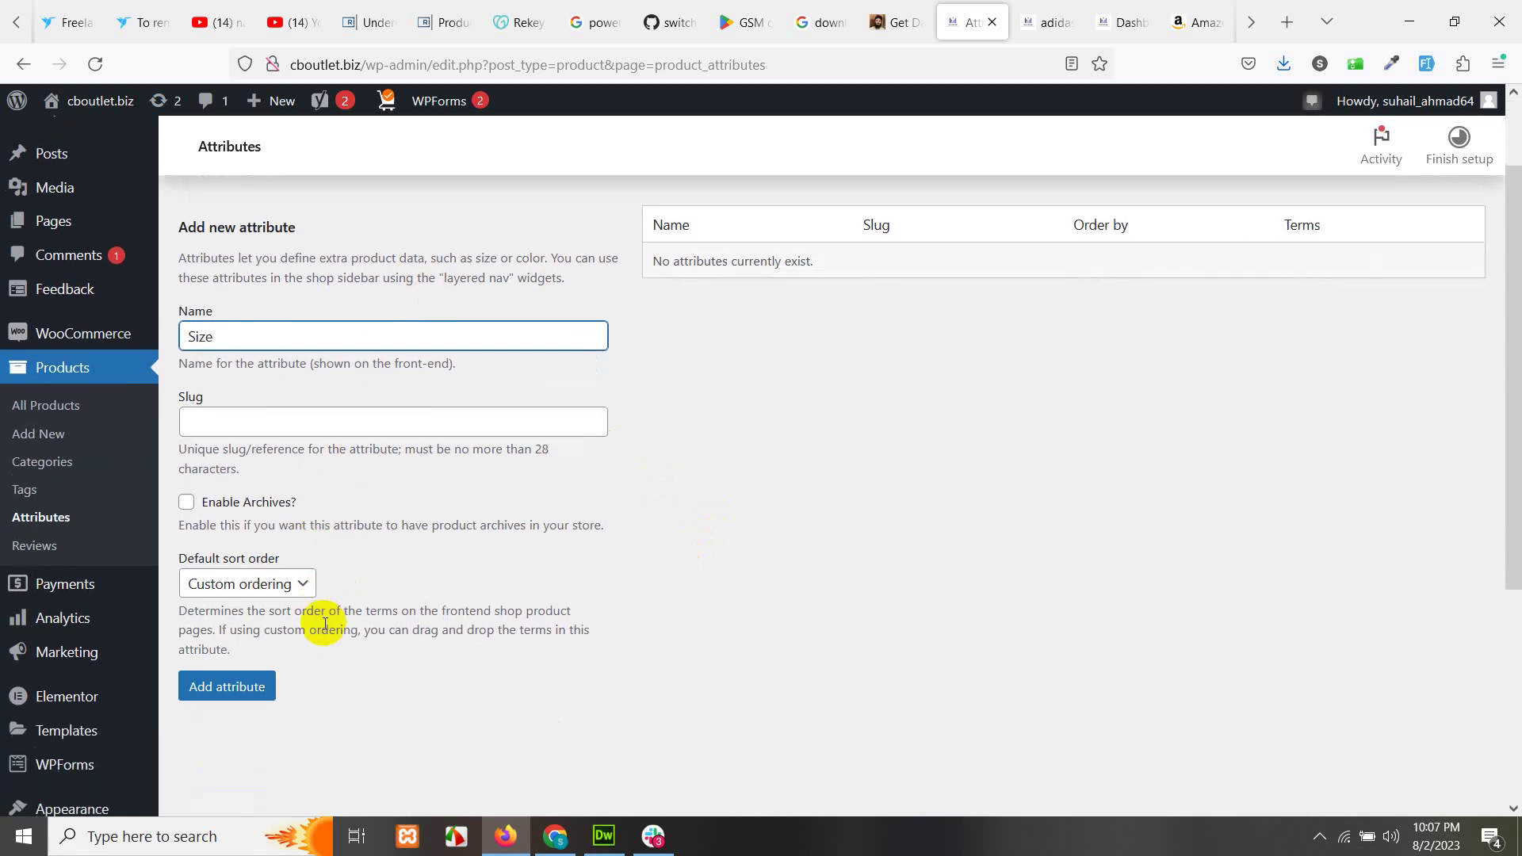
{"action": "left_click", "coordinate": [185, 504]}
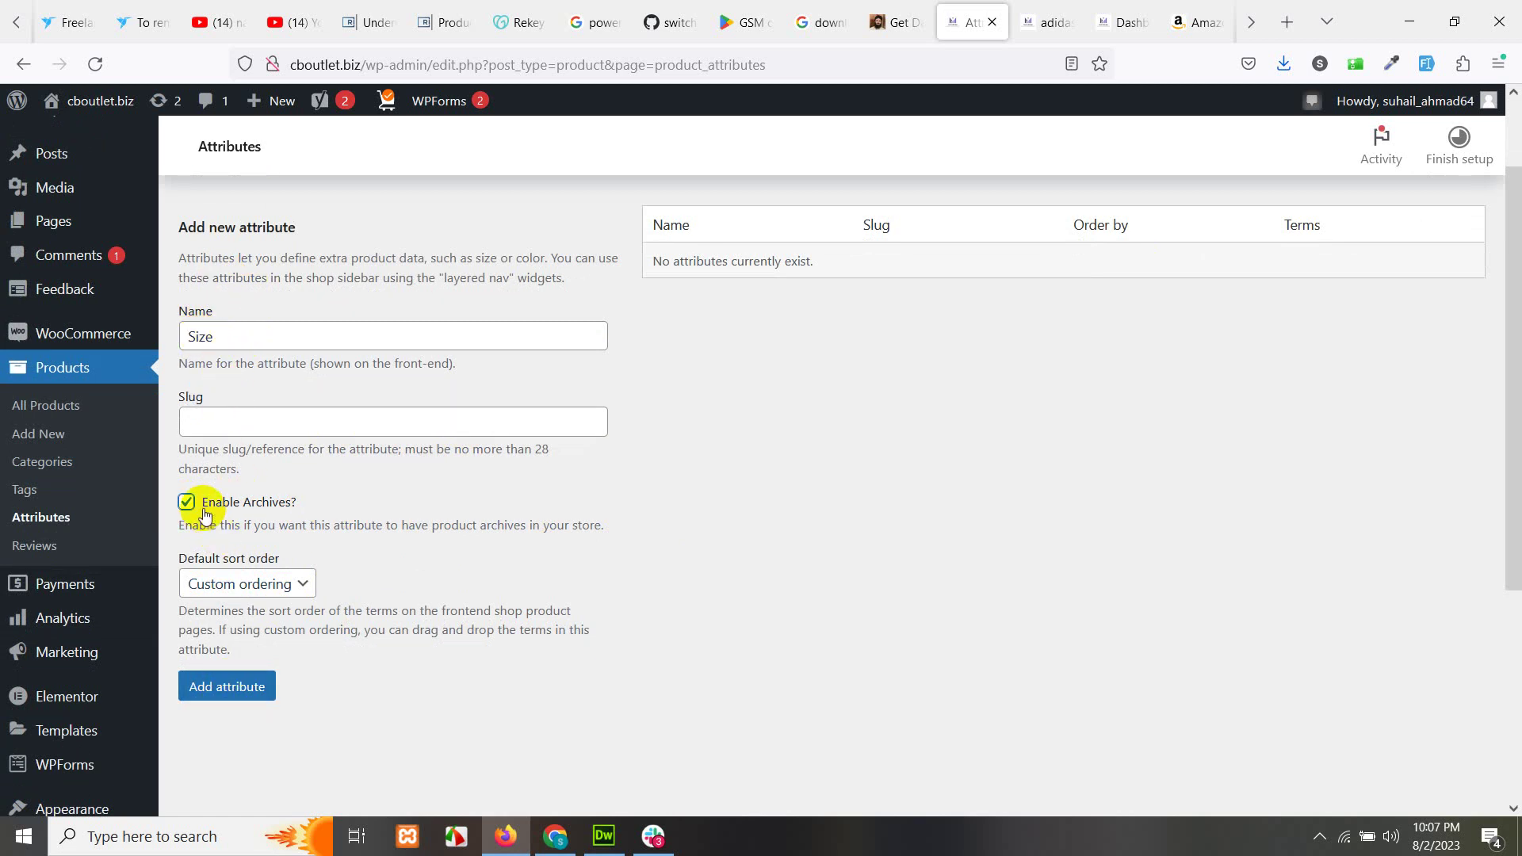
{"action": "left_click", "coordinate": [231, 590]}
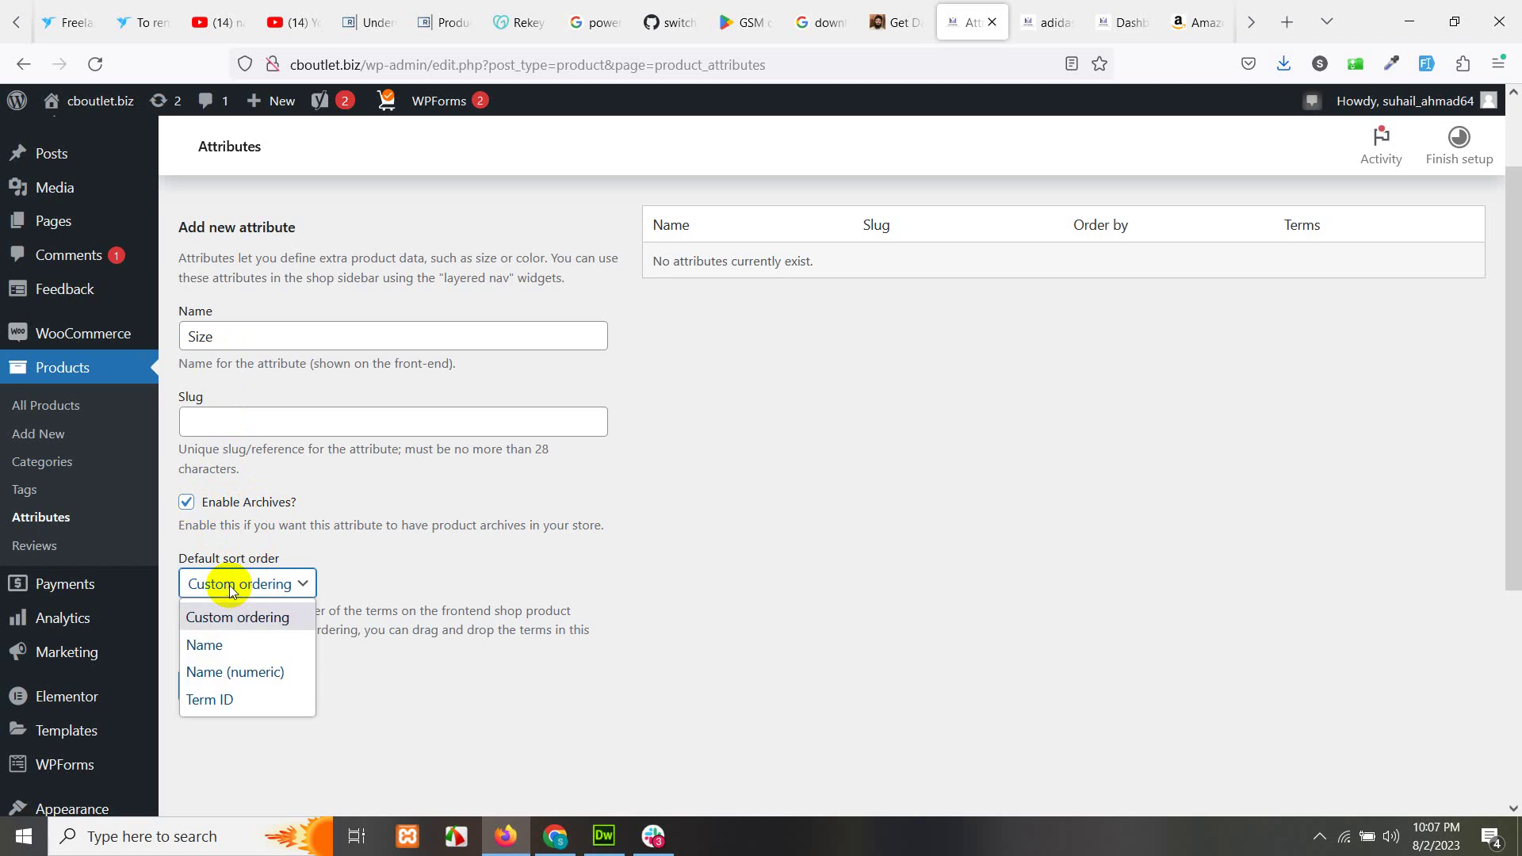
{"action": "left_click", "coordinate": [213, 617]}
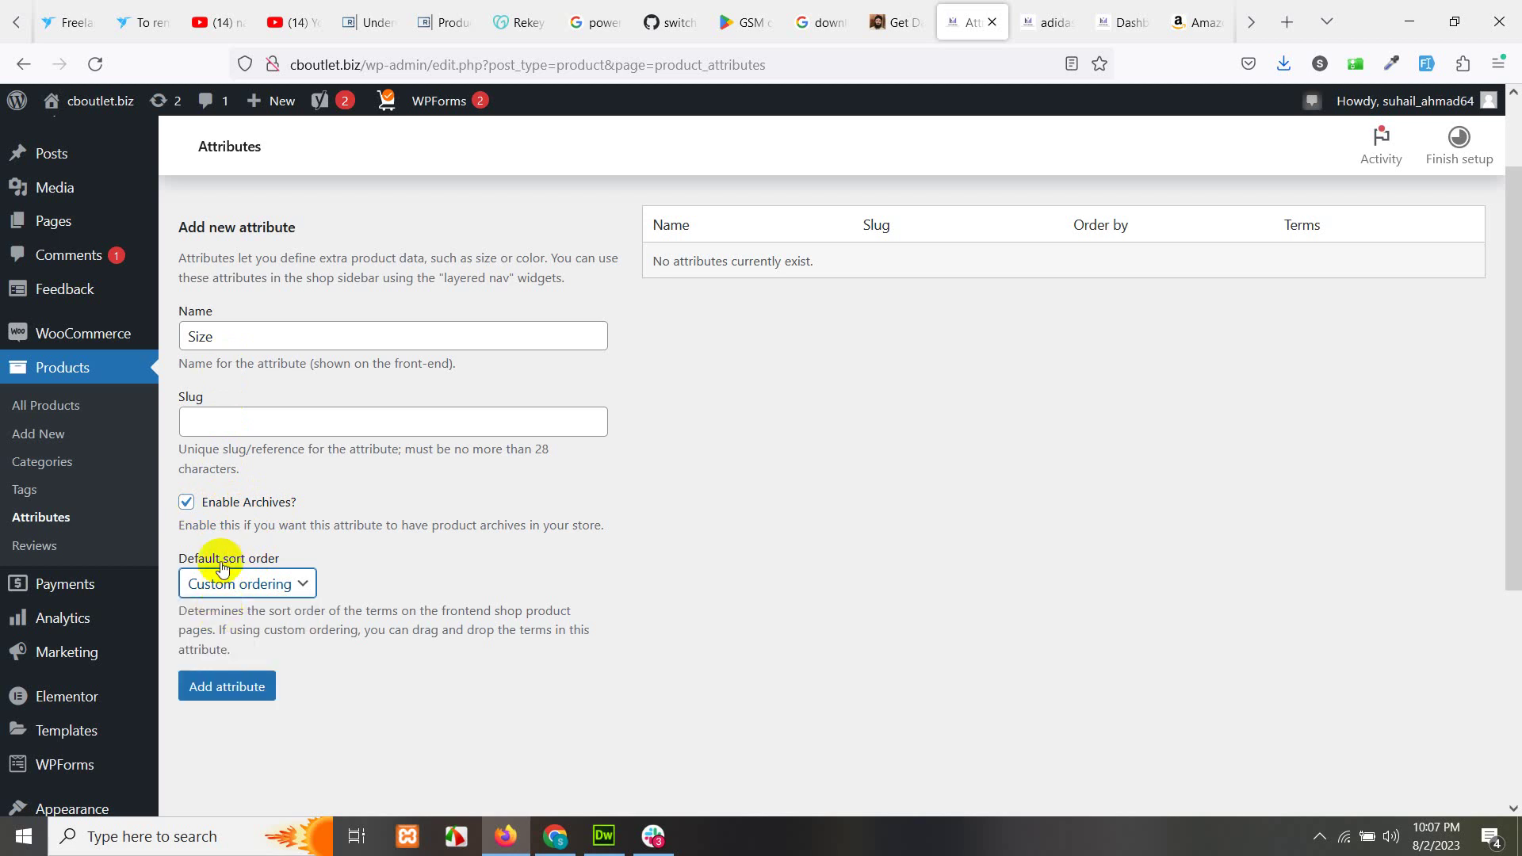
{"action": "left_click", "coordinate": [230, 688]}
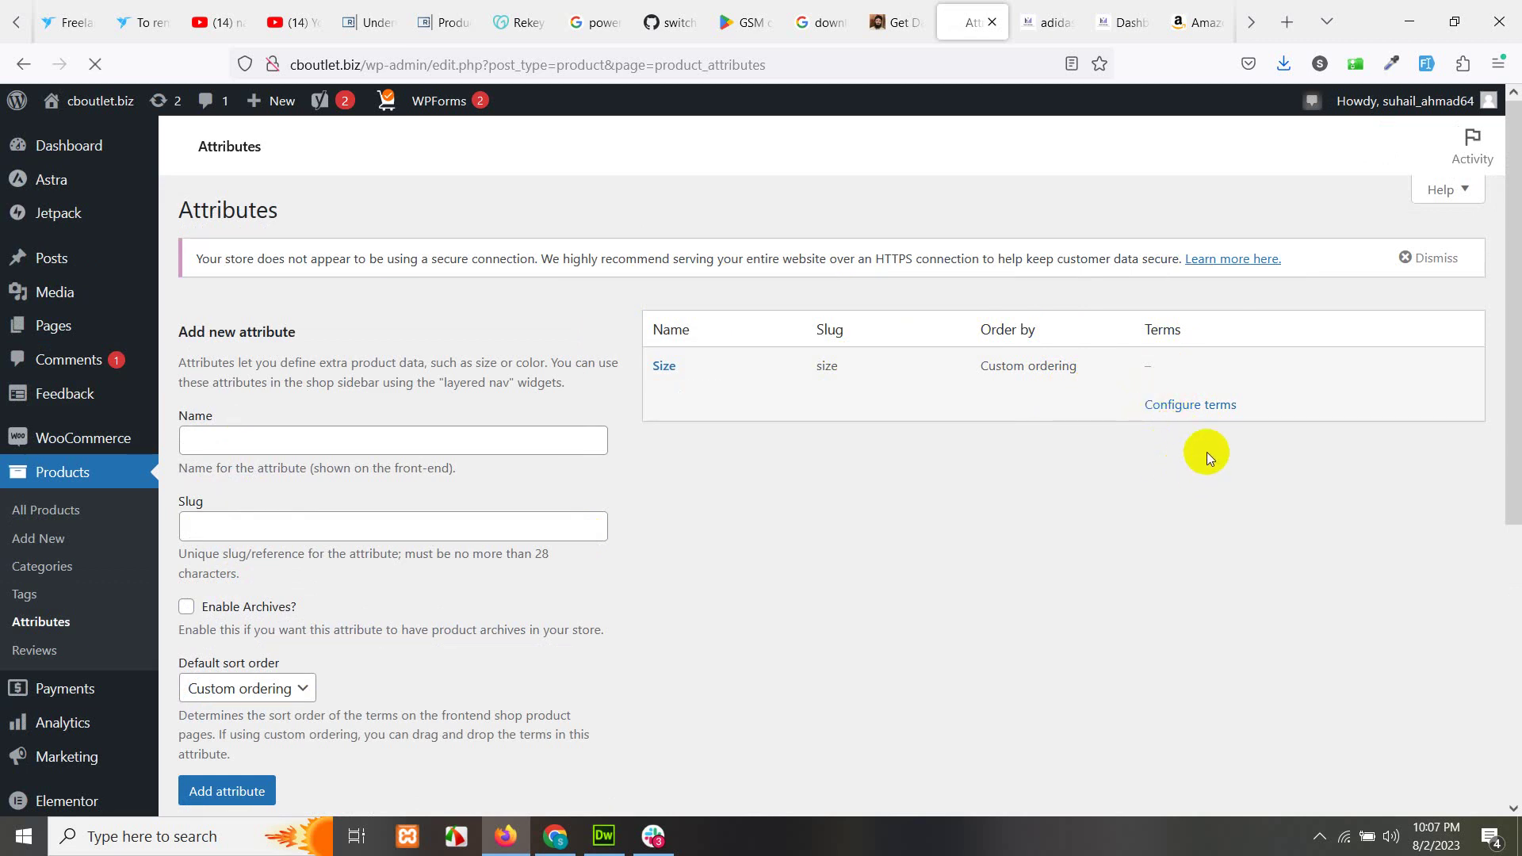
- Open the term configuration of the Size attribute and add the term 7 without slug or description
{"action": "left_click", "coordinate": [1189, 406]}
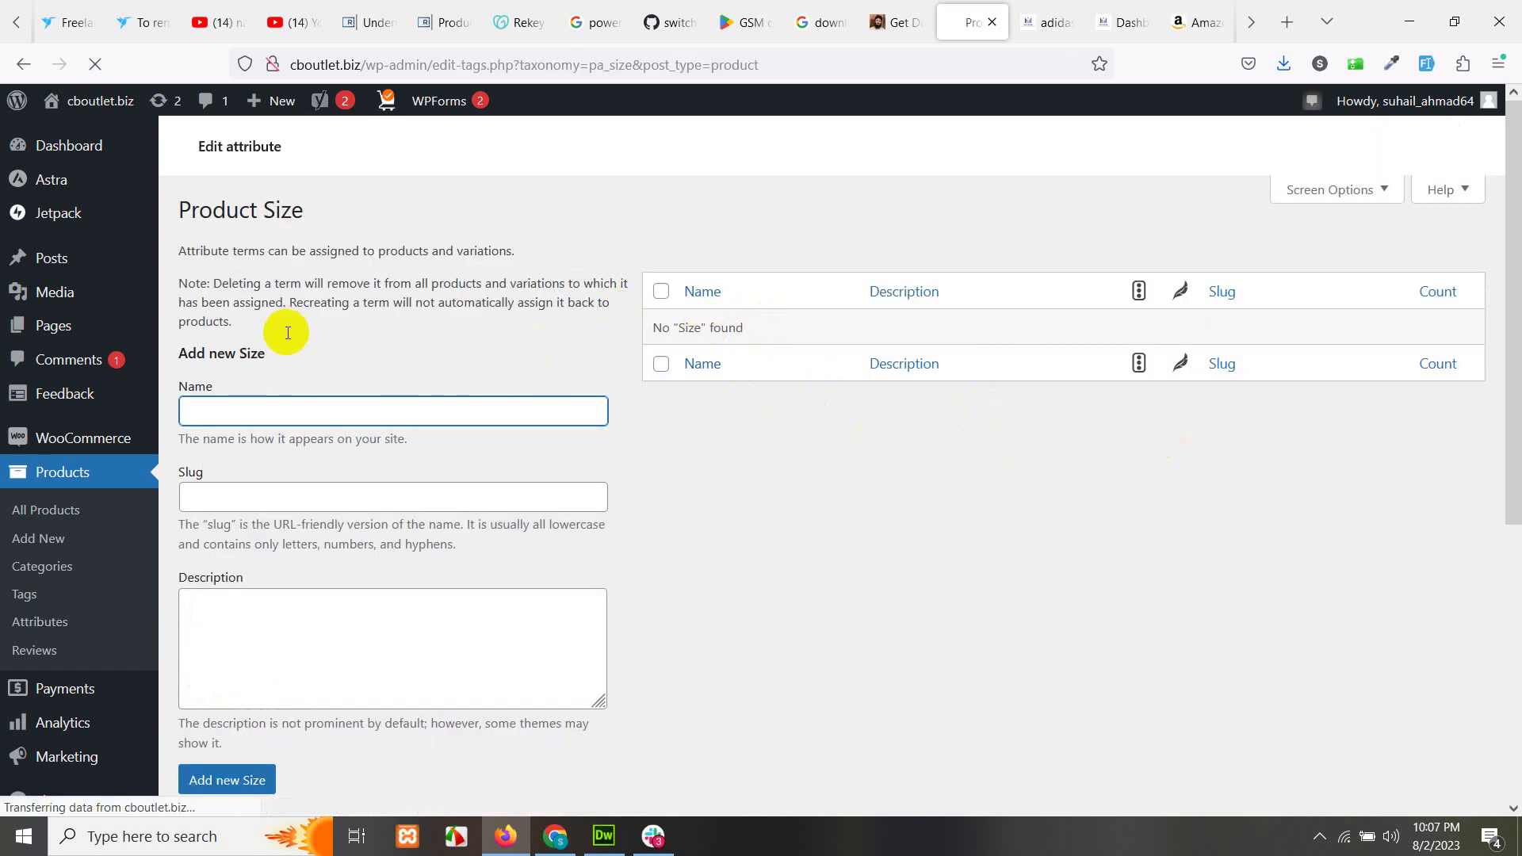
{"action": "left_click", "coordinate": [285, 401]}
{"action": "type", "text": "1"}
{"action": "key", "text": "BackSpace"}
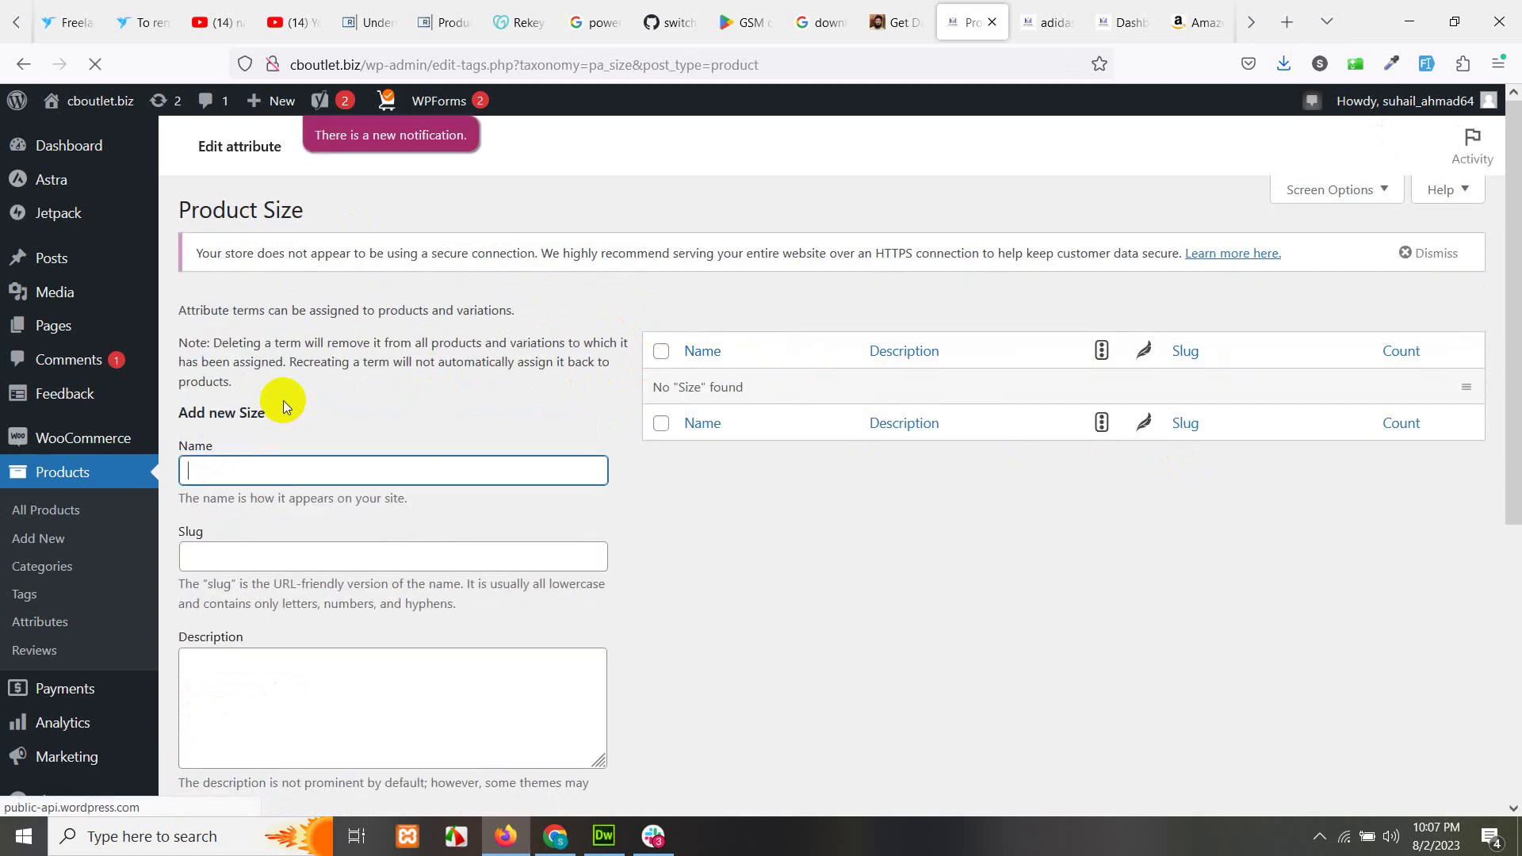
{"action": "type", "text": "7"}
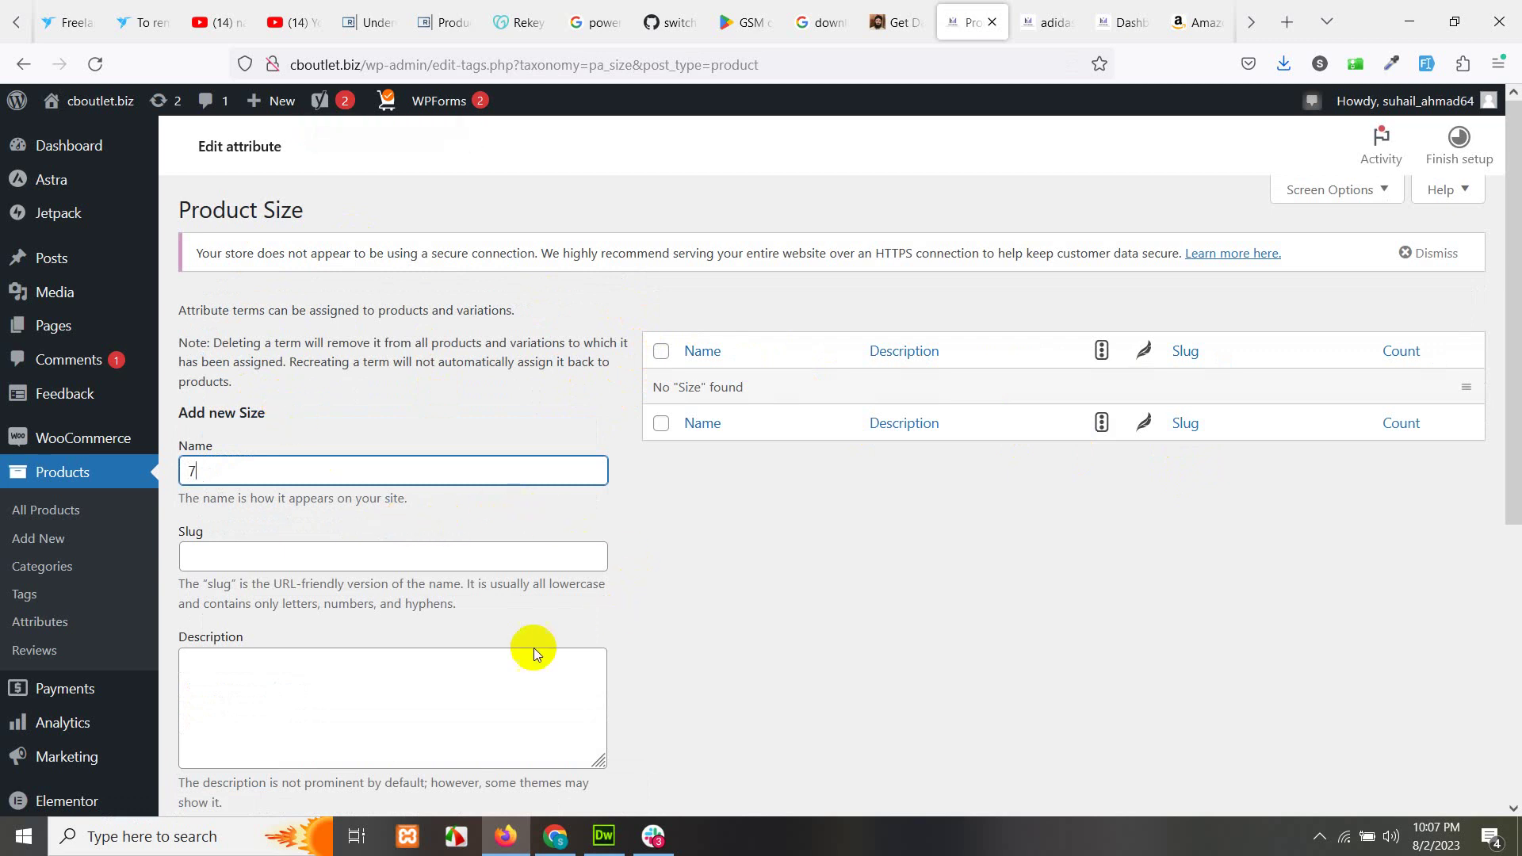
{"action": "scroll", "coordinate": [444, 634], "scroll_direction": "down", "scroll_amount": 3}
{"action": "left_click", "coordinate": [294, 485]}
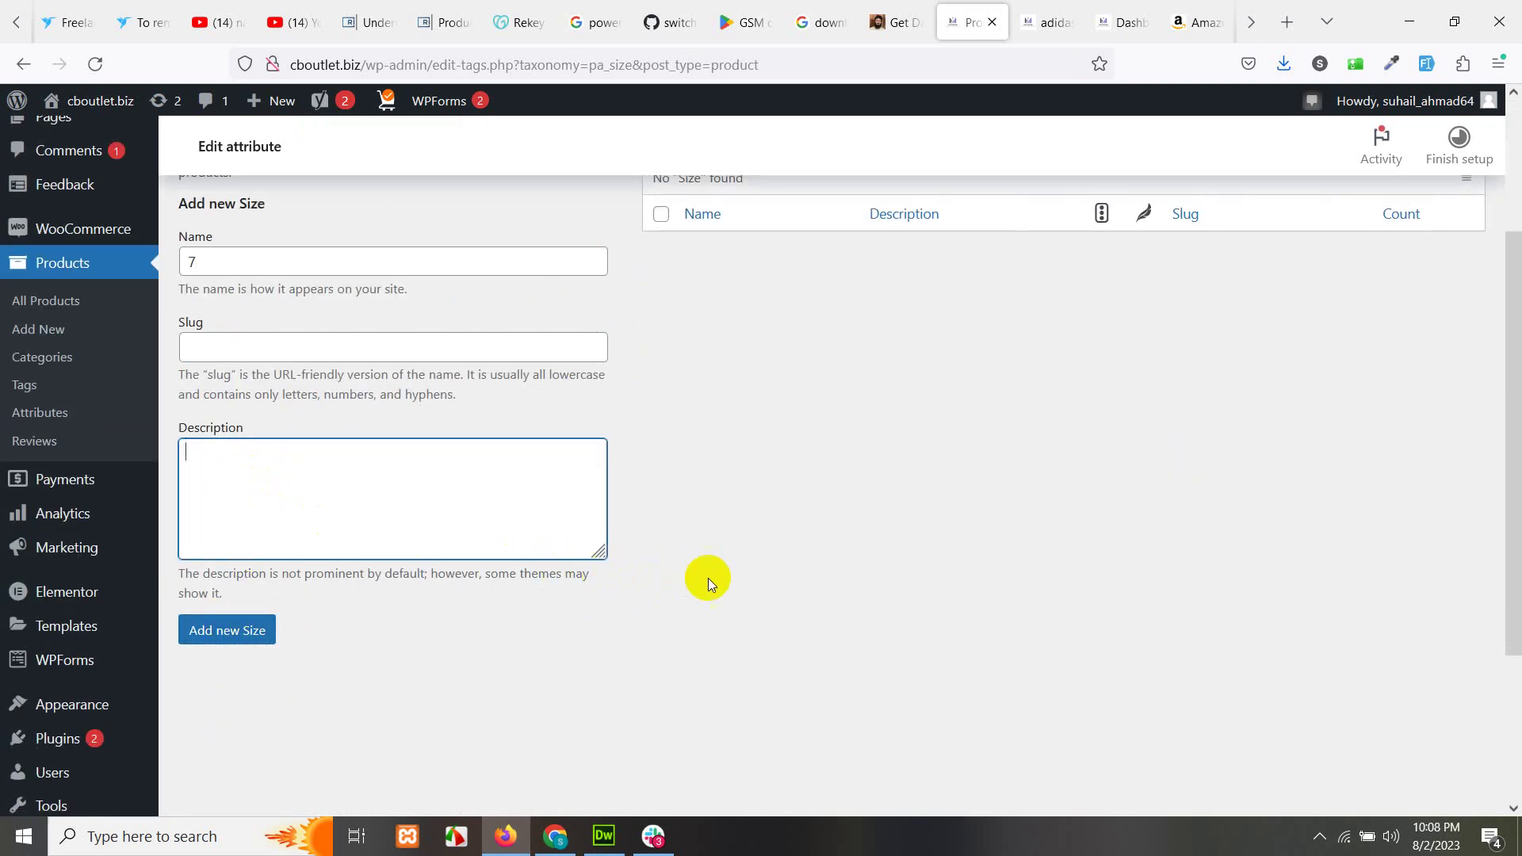
{"action": "left_click", "coordinate": [247, 631]}
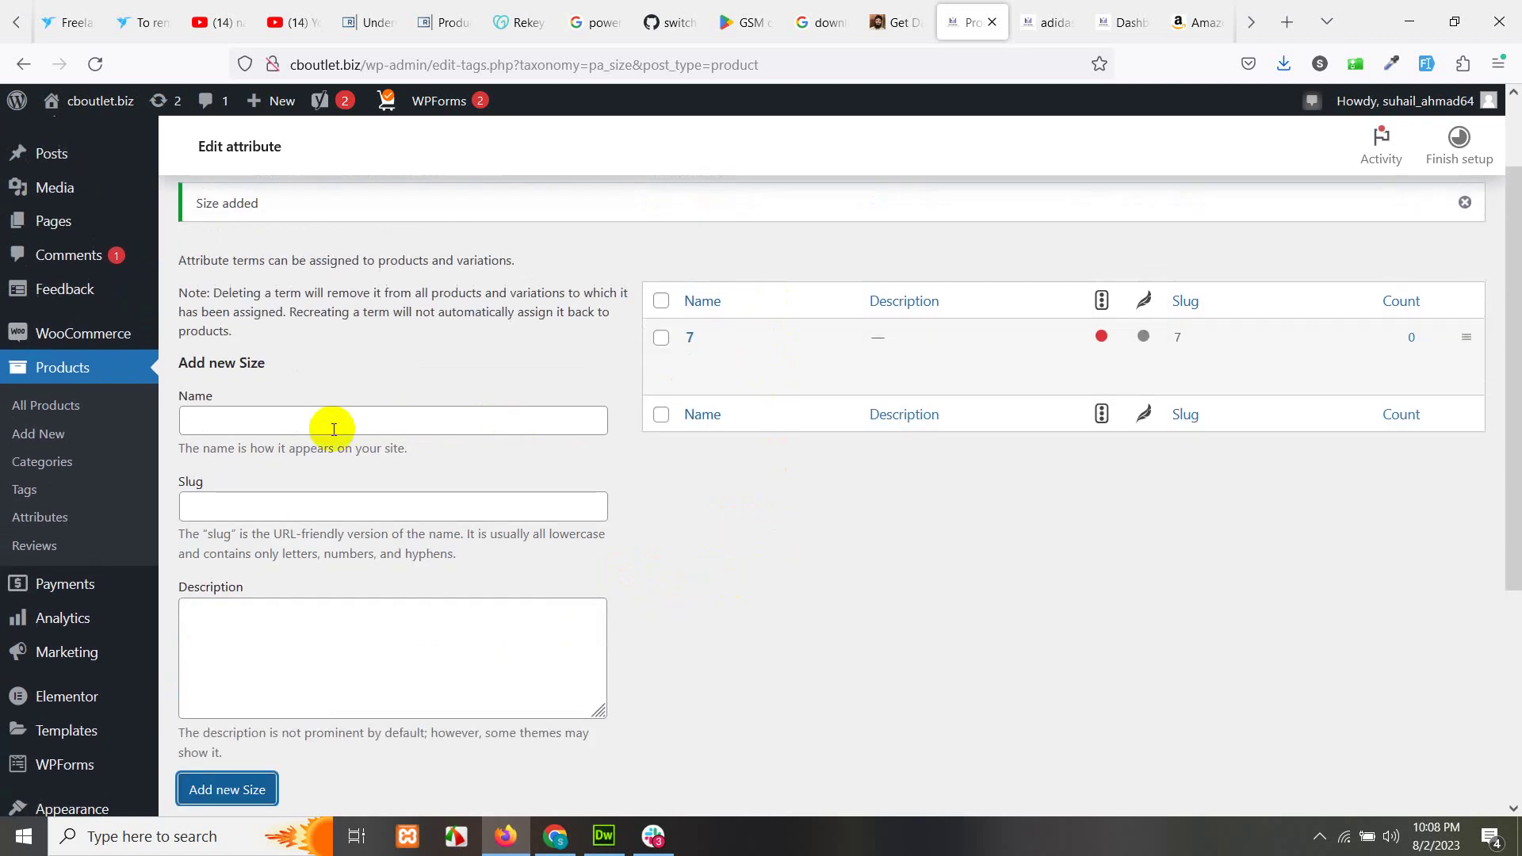
- Add the further terms 8, 9, 10 and 11 to the Size attribute
{"action": "left_click", "coordinate": [309, 423]}
{"action": "type", "text": "8"}
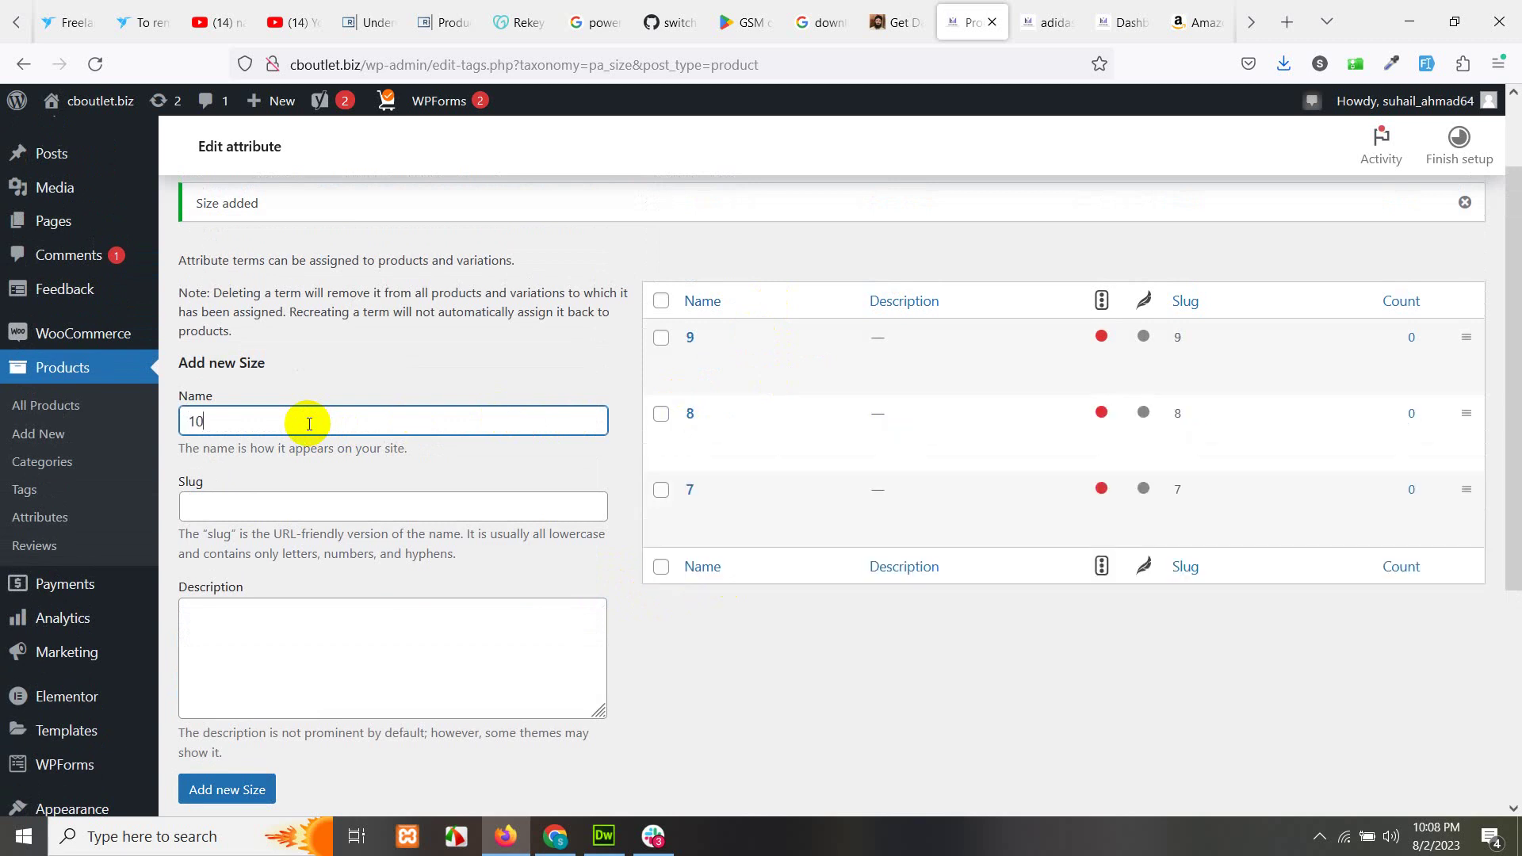
{"action": "type", "text": "1"}
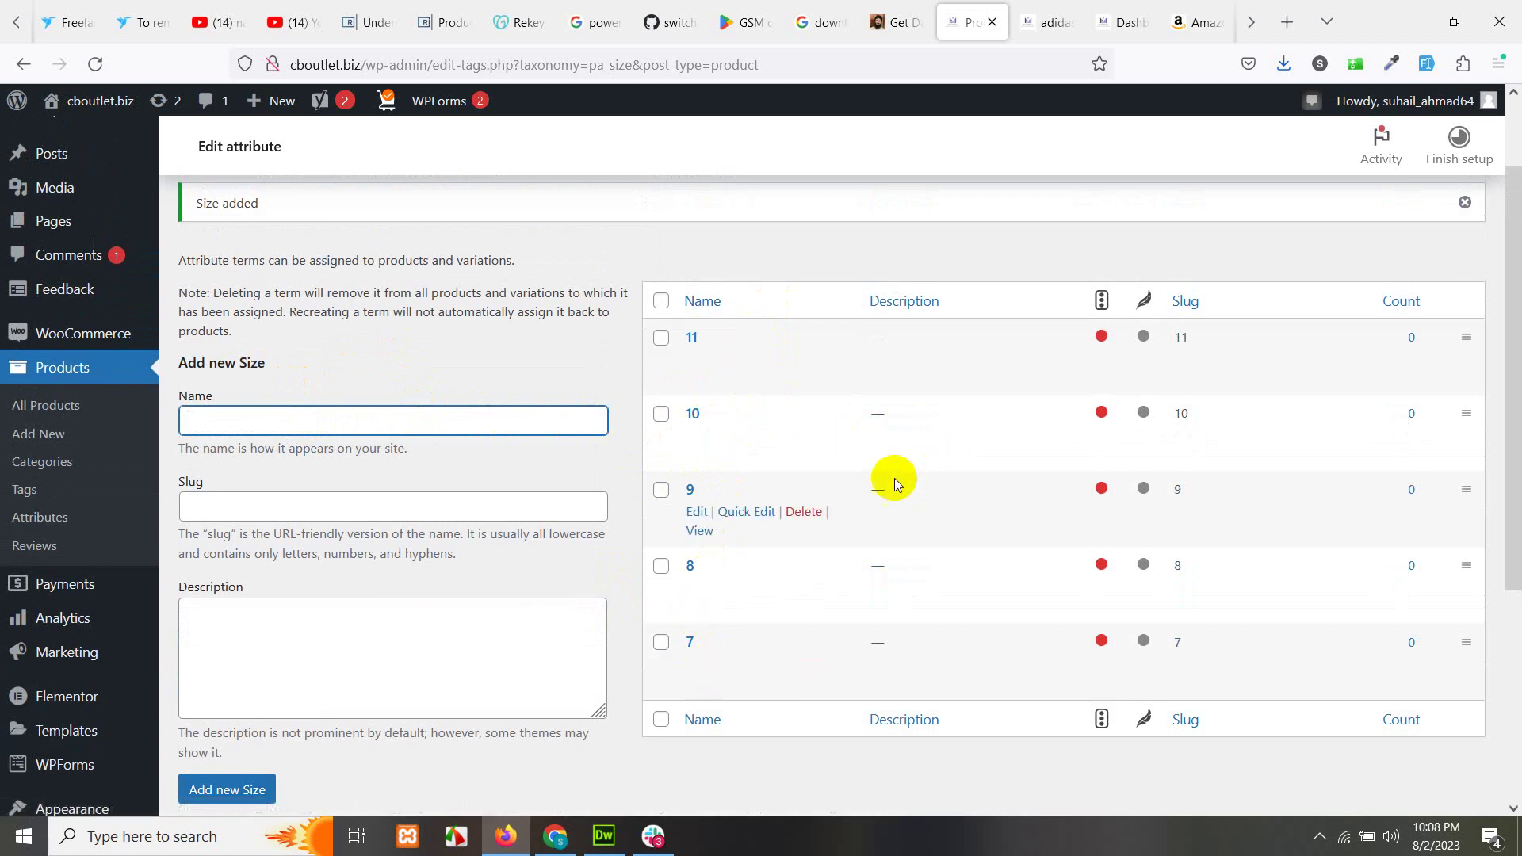
- Start a new product, set its product type to Variable product and dismiss the hint about adding attributes
{"action": "scroll", "coordinate": [774, 421], "scroll_direction": "up", "scroll_amount": 2}
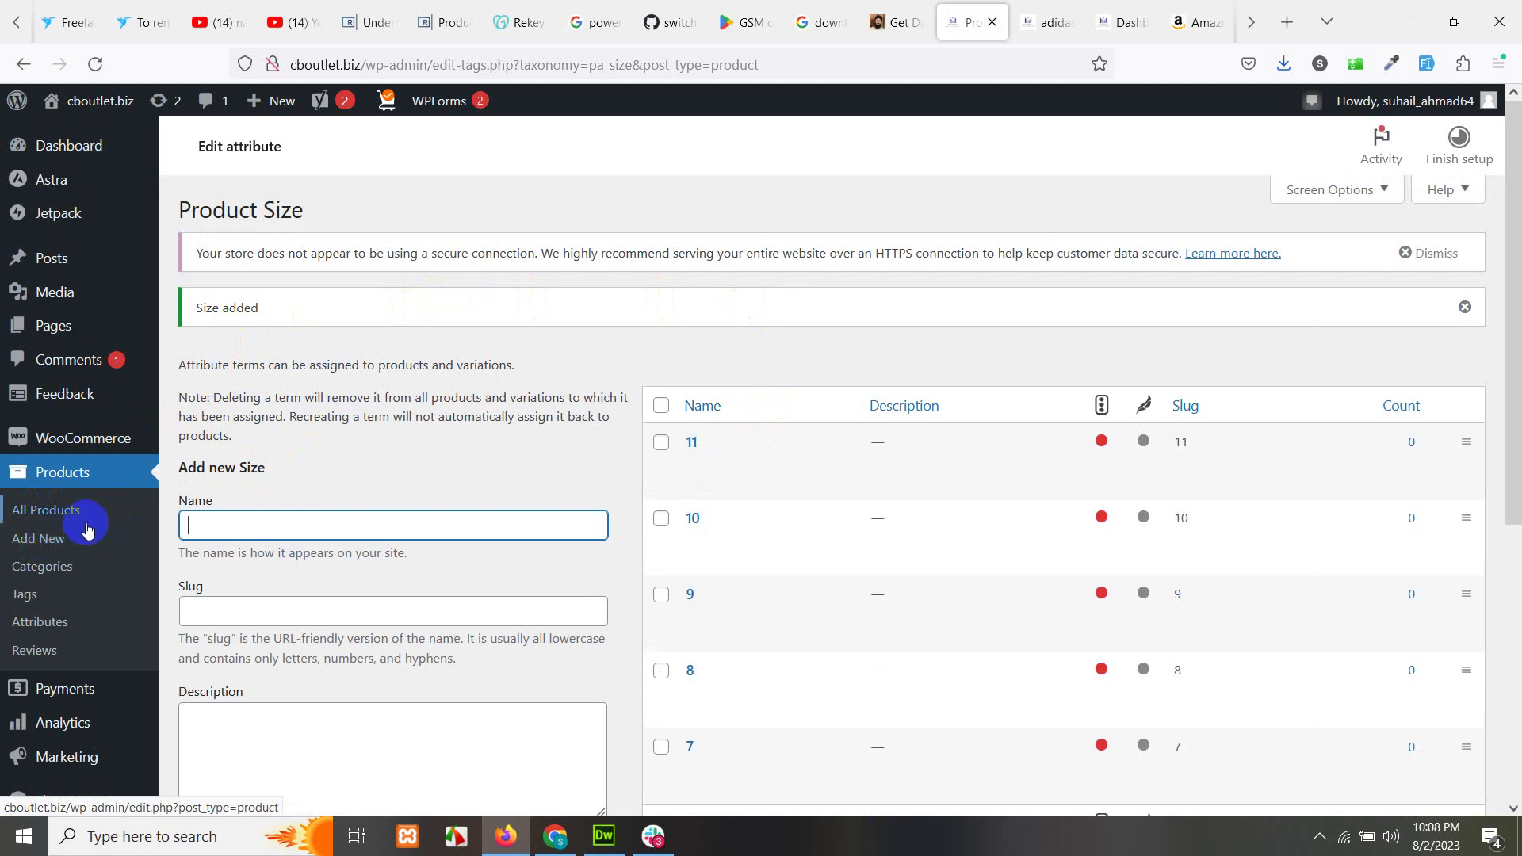
{"action": "left_click", "coordinate": [44, 541]}
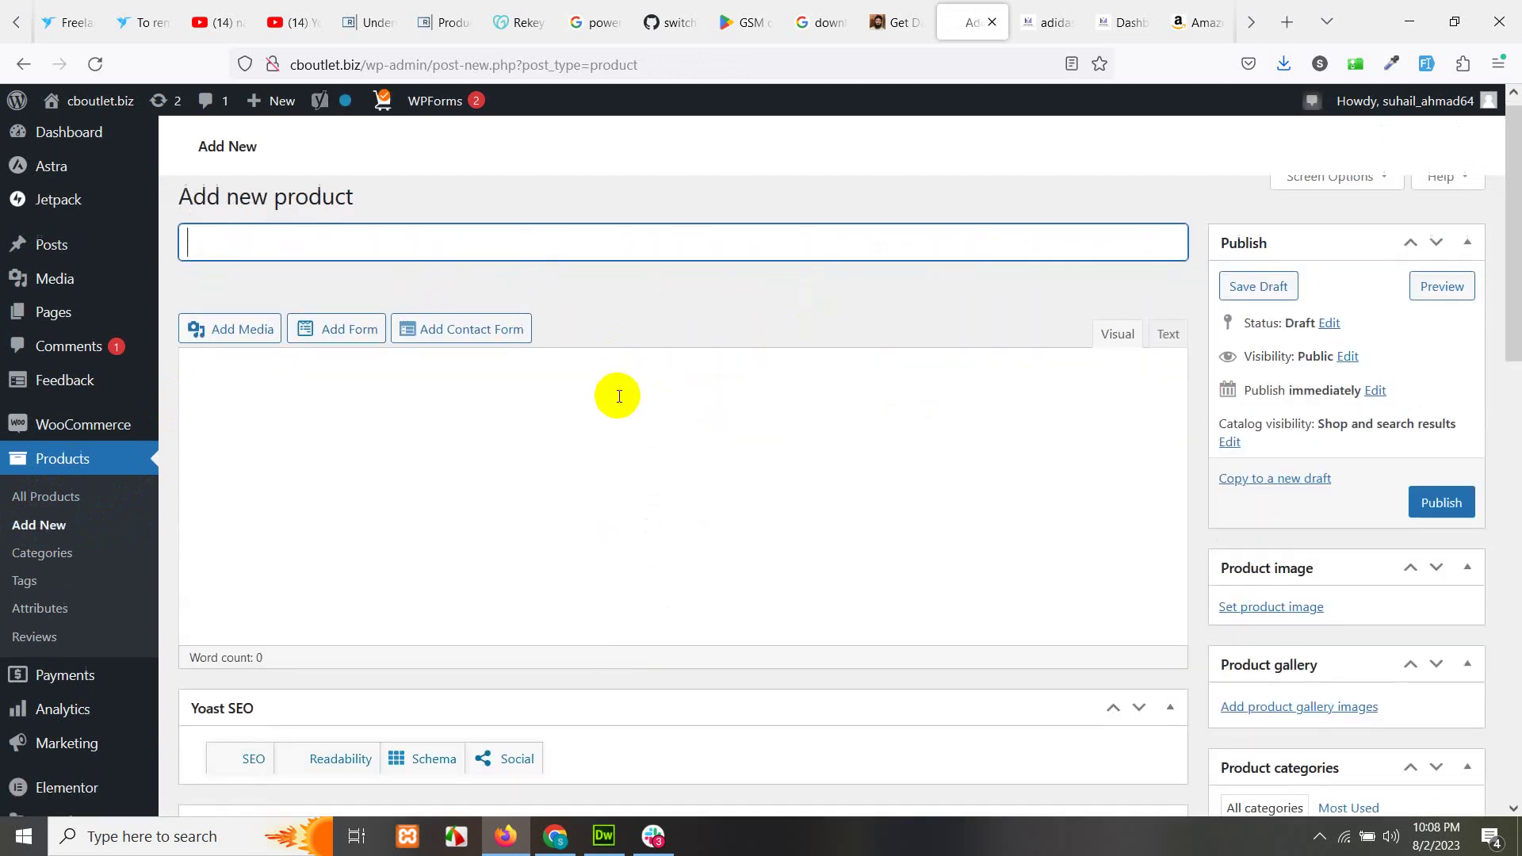
{"action": "scroll", "coordinate": [303, 640], "scroll_direction": "down", "scroll_amount": 3}
{"action": "scroll", "coordinate": [293, 646], "scroll_direction": "down", "scroll_amount": 2}
{"action": "scroll", "coordinate": [359, 504], "scroll_direction": "down", "scroll_amount": 3}
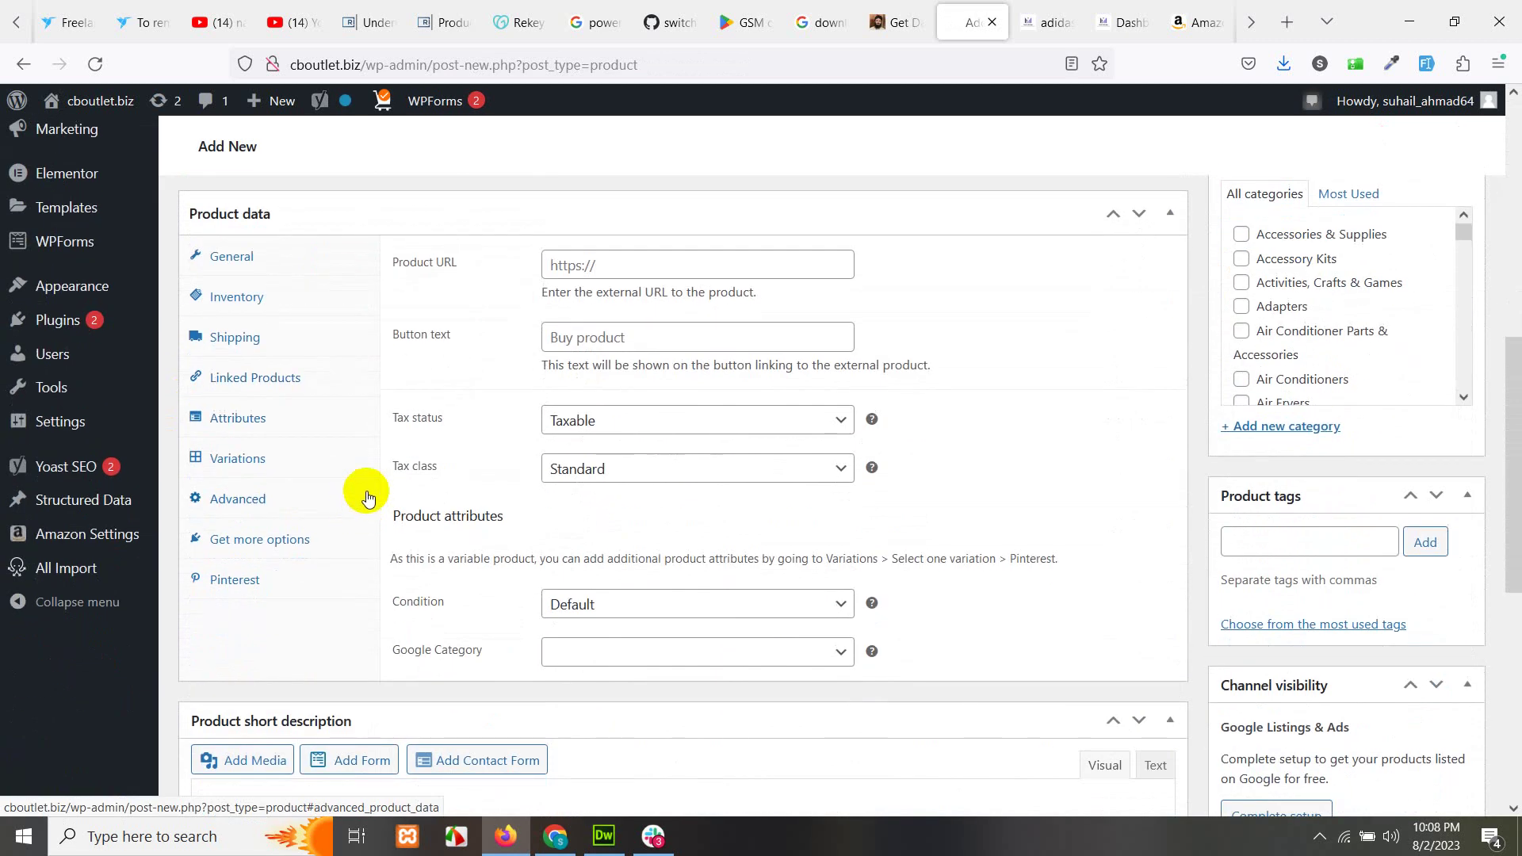
{"action": "scroll", "coordinate": [296, 327], "scroll_direction": "up", "scroll_amount": 2}
{"action": "scroll", "coordinate": [323, 346], "scroll_direction": "up", "scroll_amount": 1}
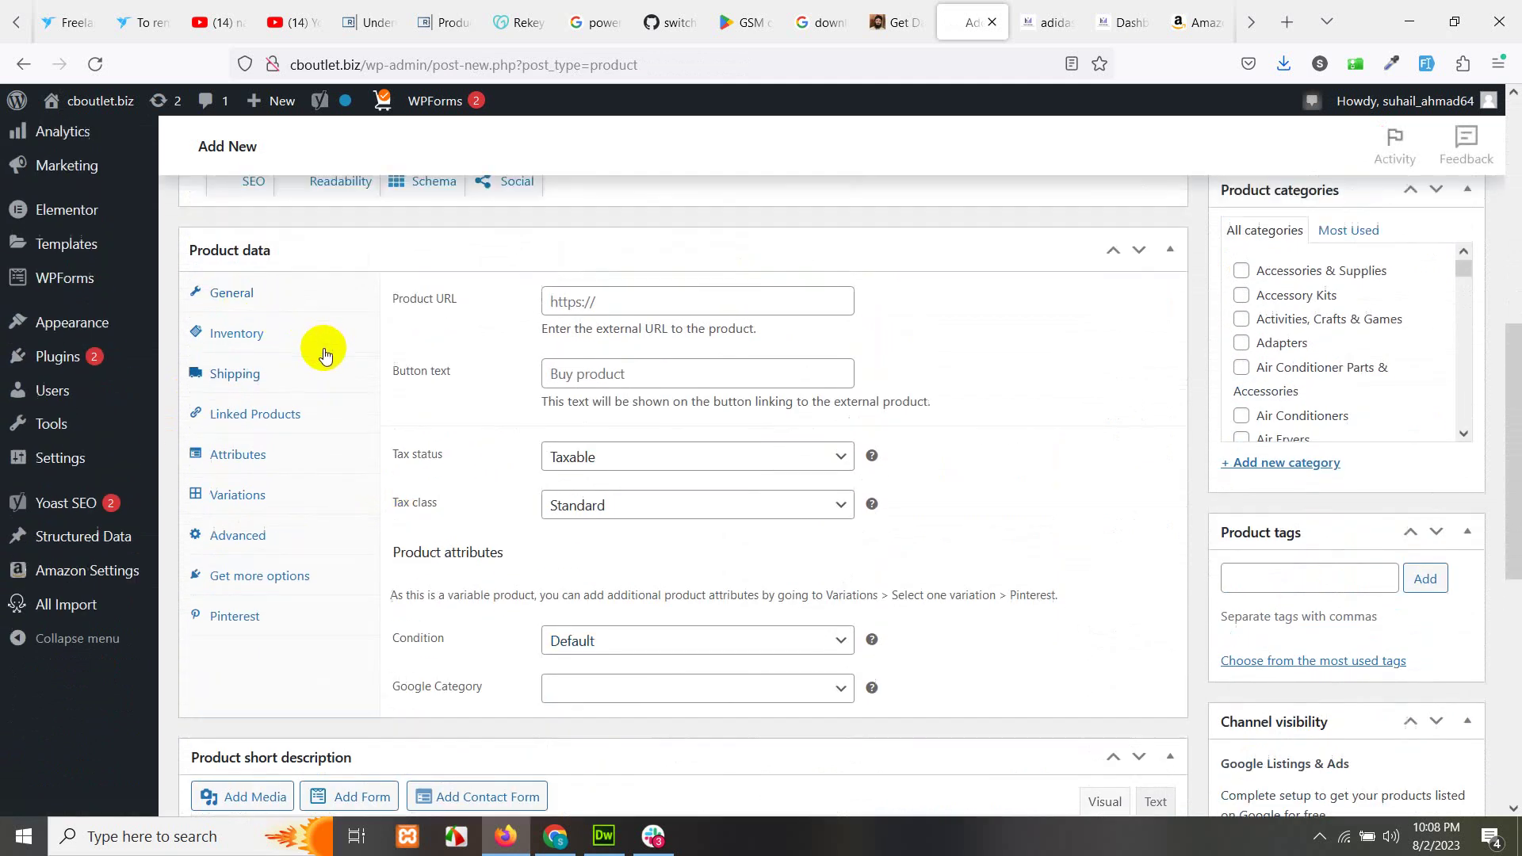
{"action": "scroll", "coordinate": [520, 432], "scroll_direction": "up", "scroll_amount": 1}
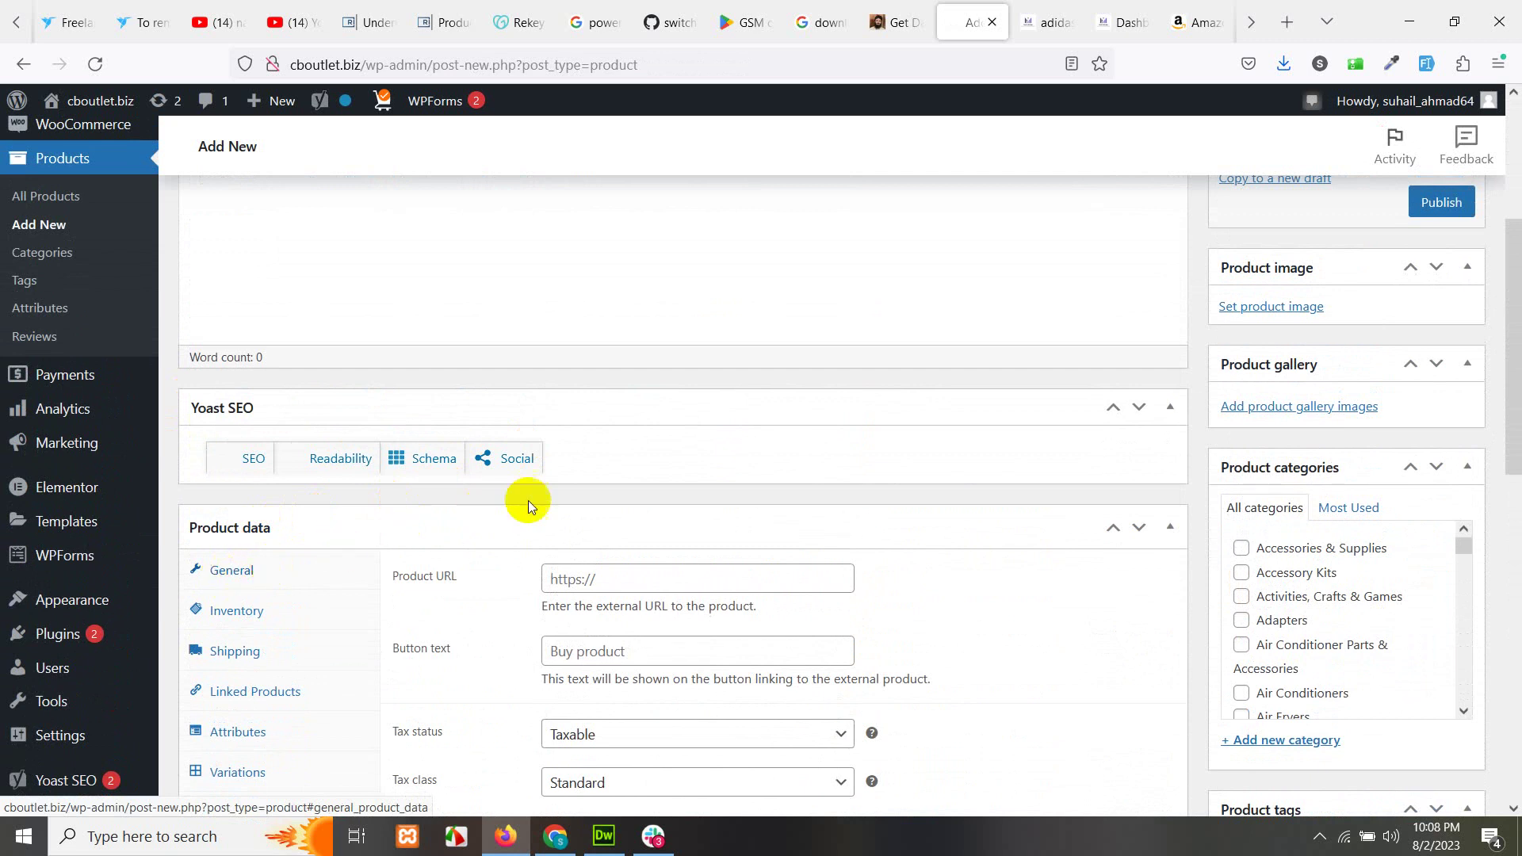
{"action": "scroll", "coordinate": [502, 503], "scroll_direction": "down", "scroll_amount": 5}
{"action": "scroll", "coordinate": [506, 511], "scroll_direction": "down", "scroll_amount": 9}
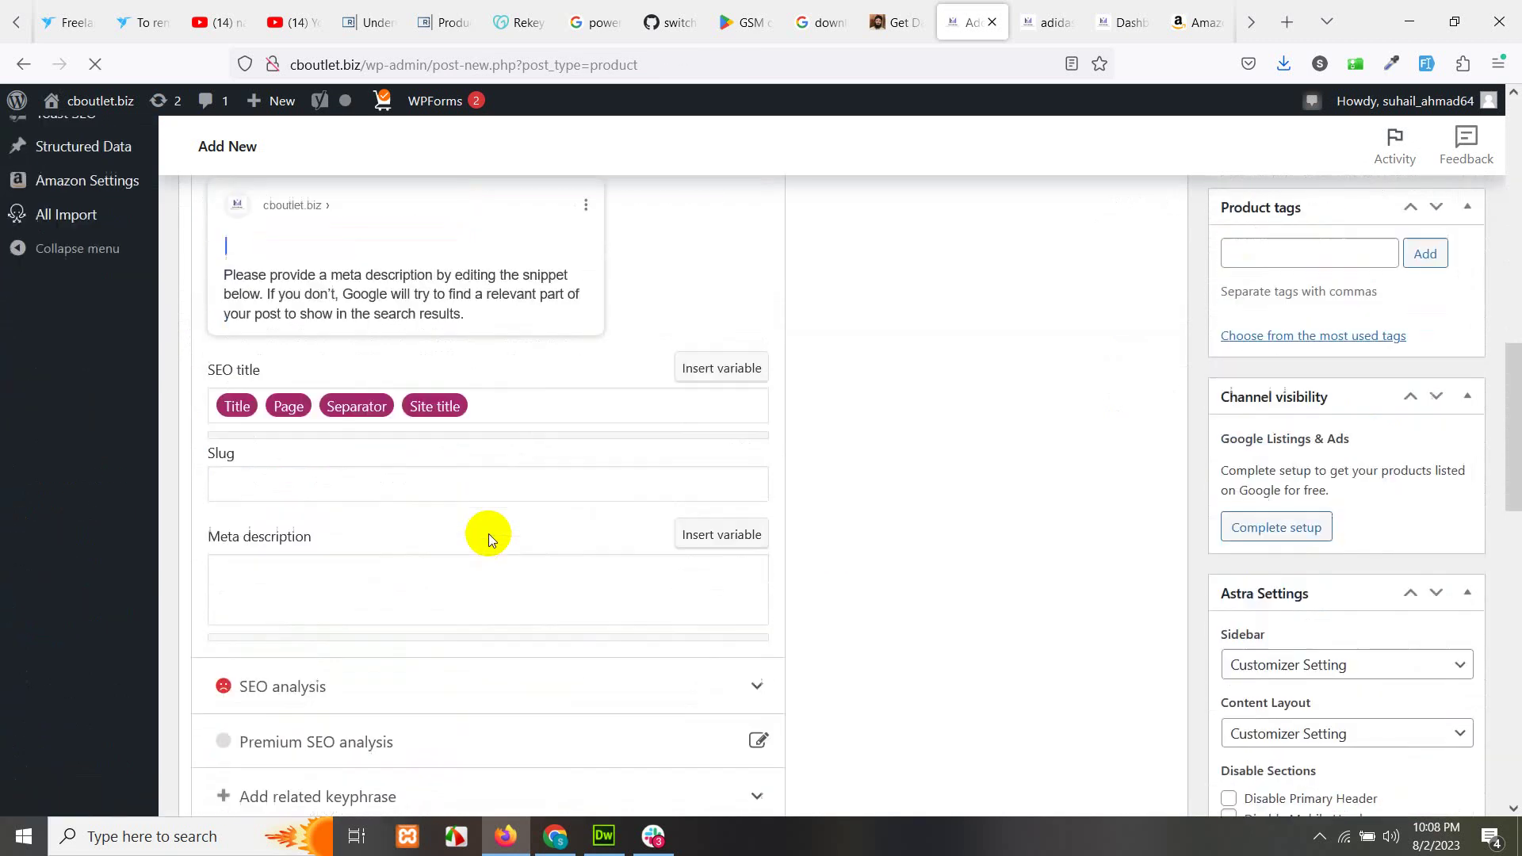
{"action": "scroll", "coordinate": [383, 533], "scroll_direction": "up", "scroll_amount": 5}
{"action": "scroll", "coordinate": [295, 526], "scroll_direction": "up", "scroll_amount": 15}
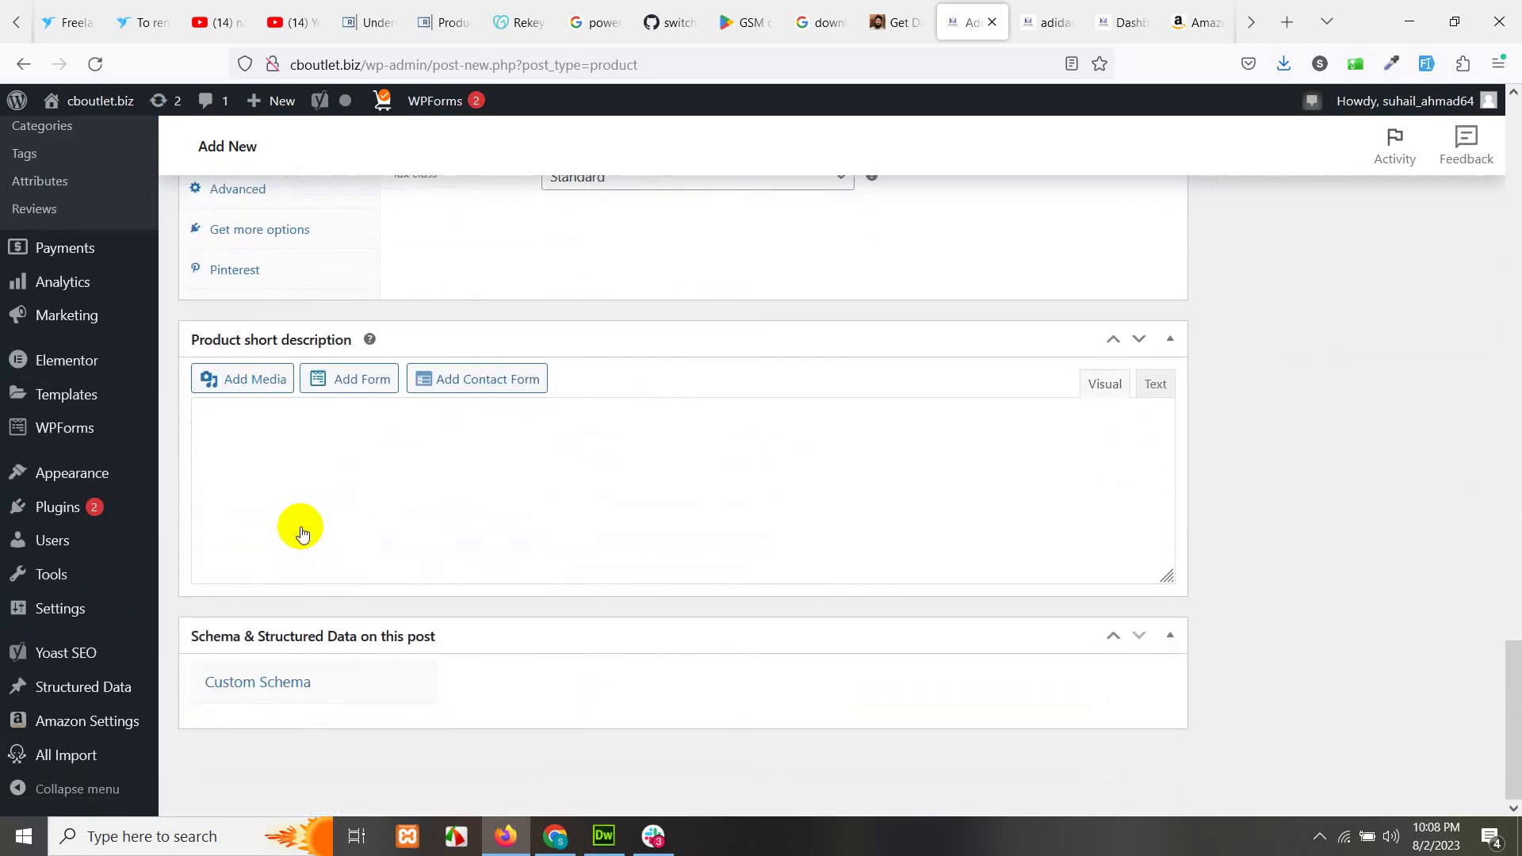
{"action": "scroll", "coordinate": [531, 449], "scroll_direction": "down", "scroll_amount": 15}
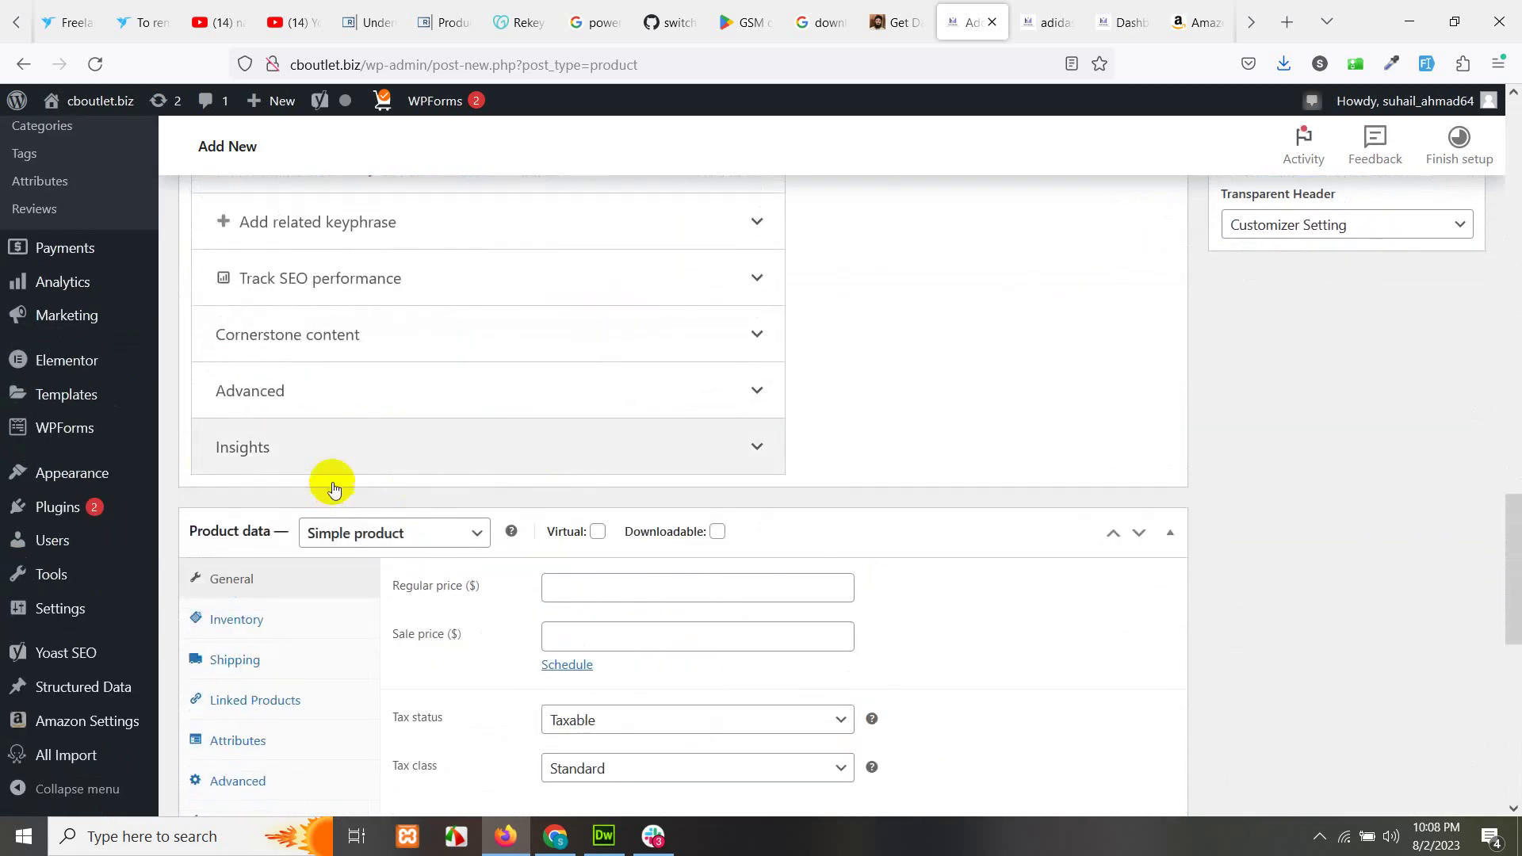
{"action": "left_click", "coordinate": [383, 538]}
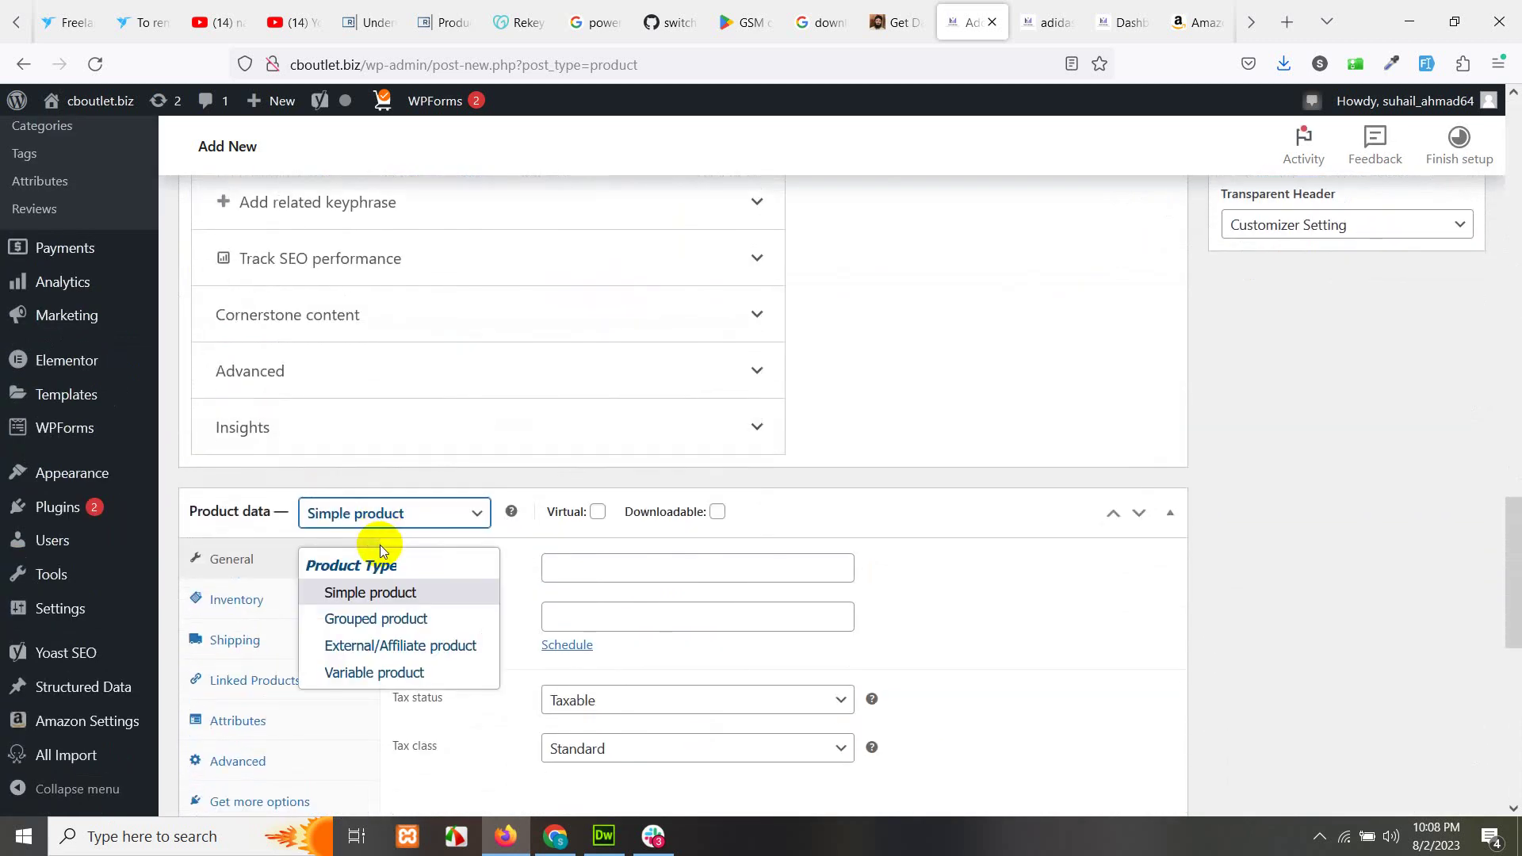
{"action": "left_click", "coordinate": [371, 677]}
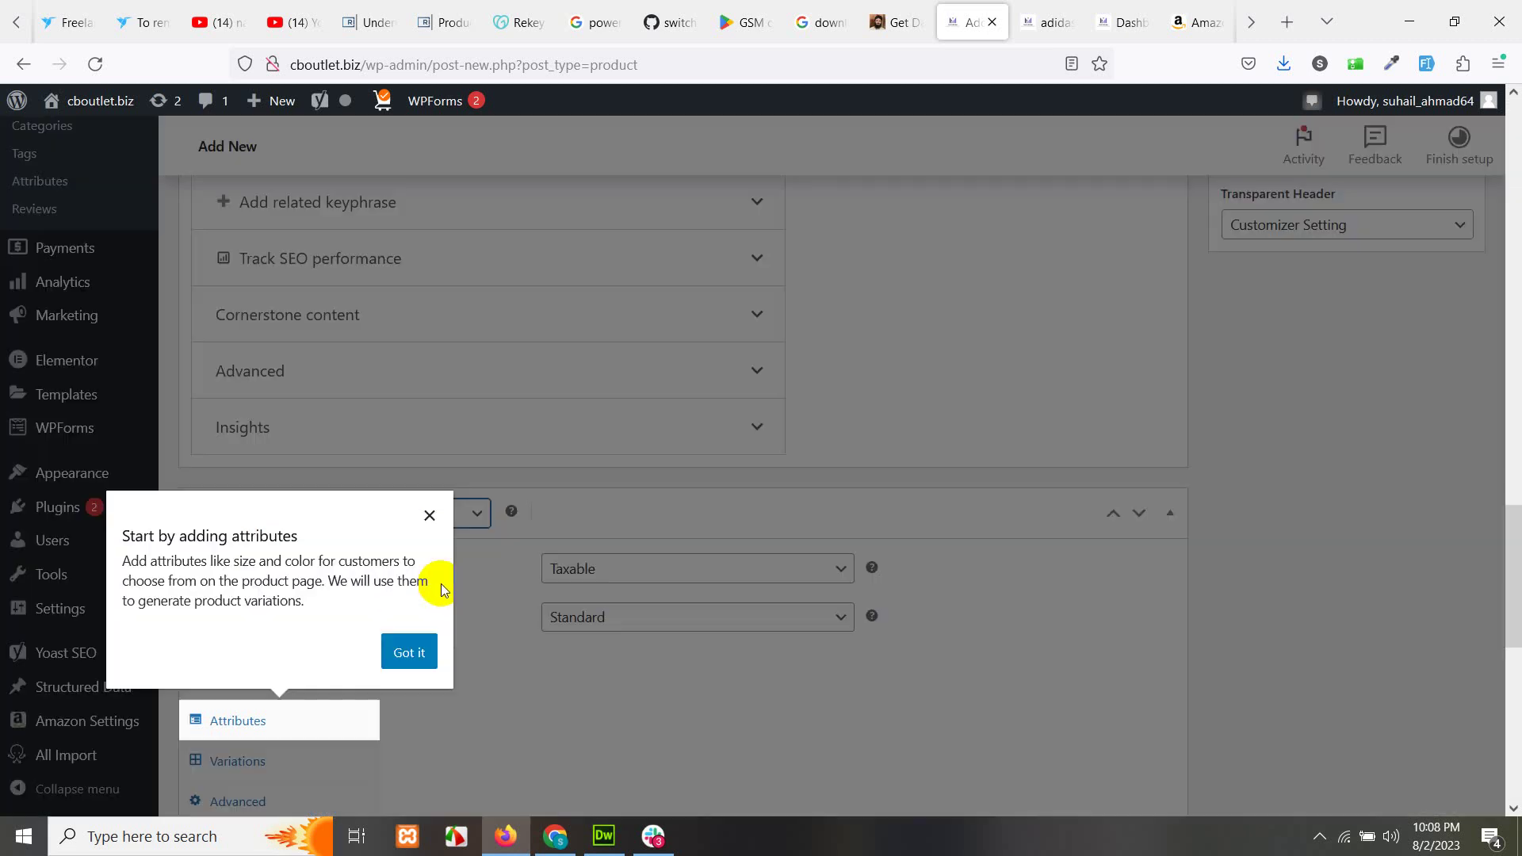
{"action": "left_click", "coordinate": [409, 652]}
- Enter "Sample Shoe Addidas" as the name of the new product
{"action": "scroll", "coordinate": [479, 640], "scroll_direction": "down", "scroll_amount": 1}
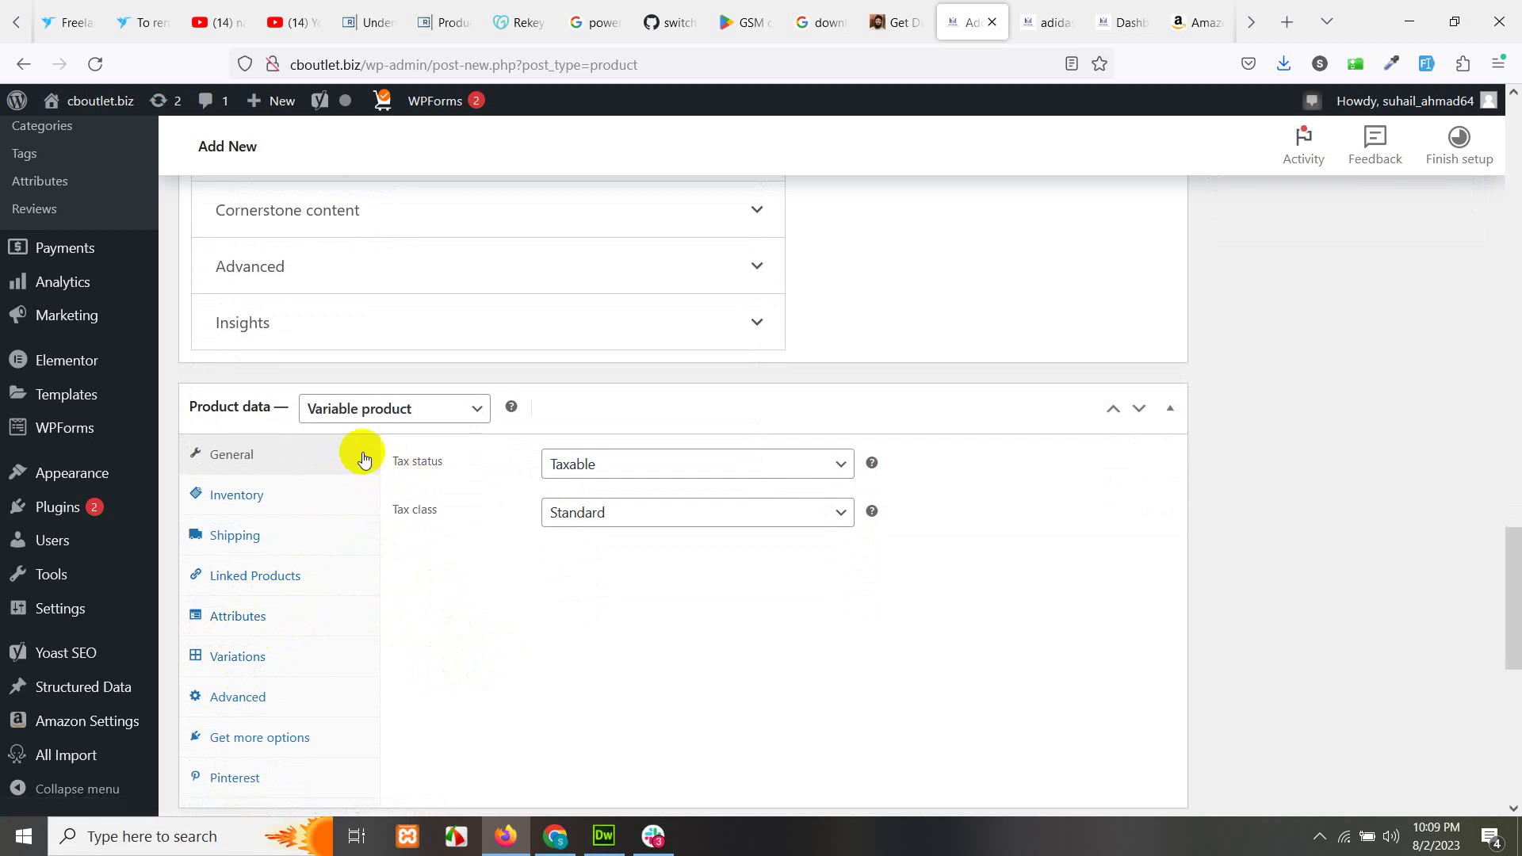
{"action": "scroll", "coordinate": [636, 602], "scroll_direction": "up", "scroll_amount": 2}
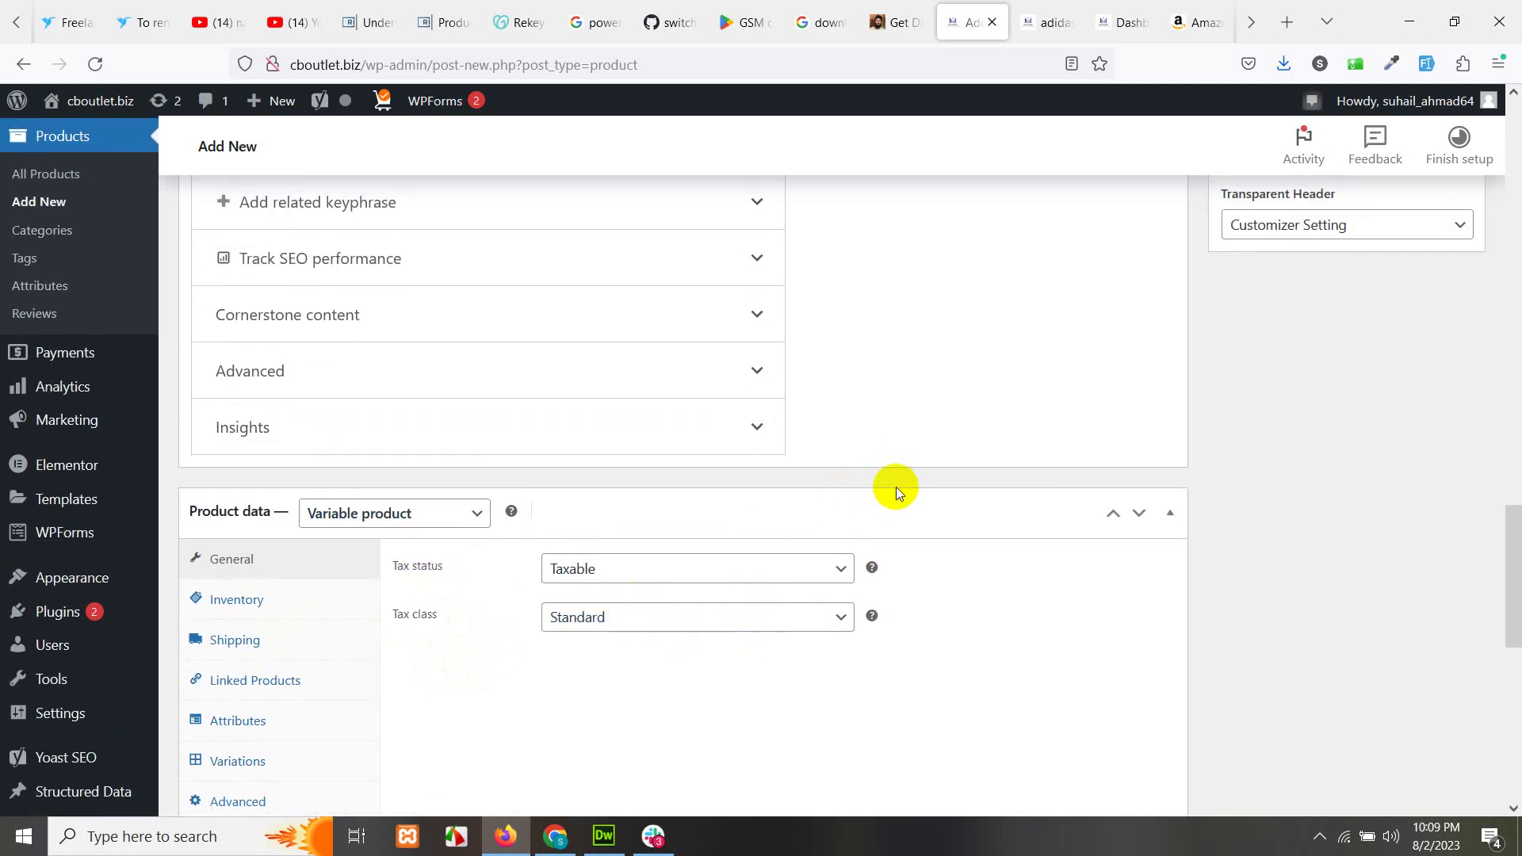
{"action": "scroll", "coordinate": [969, 484], "scroll_direction": "up", "scroll_amount": 2}
{"action": "scroll", "coordinate": [968, 483], "scroll_direction": "down", "scroll_amount": 4}
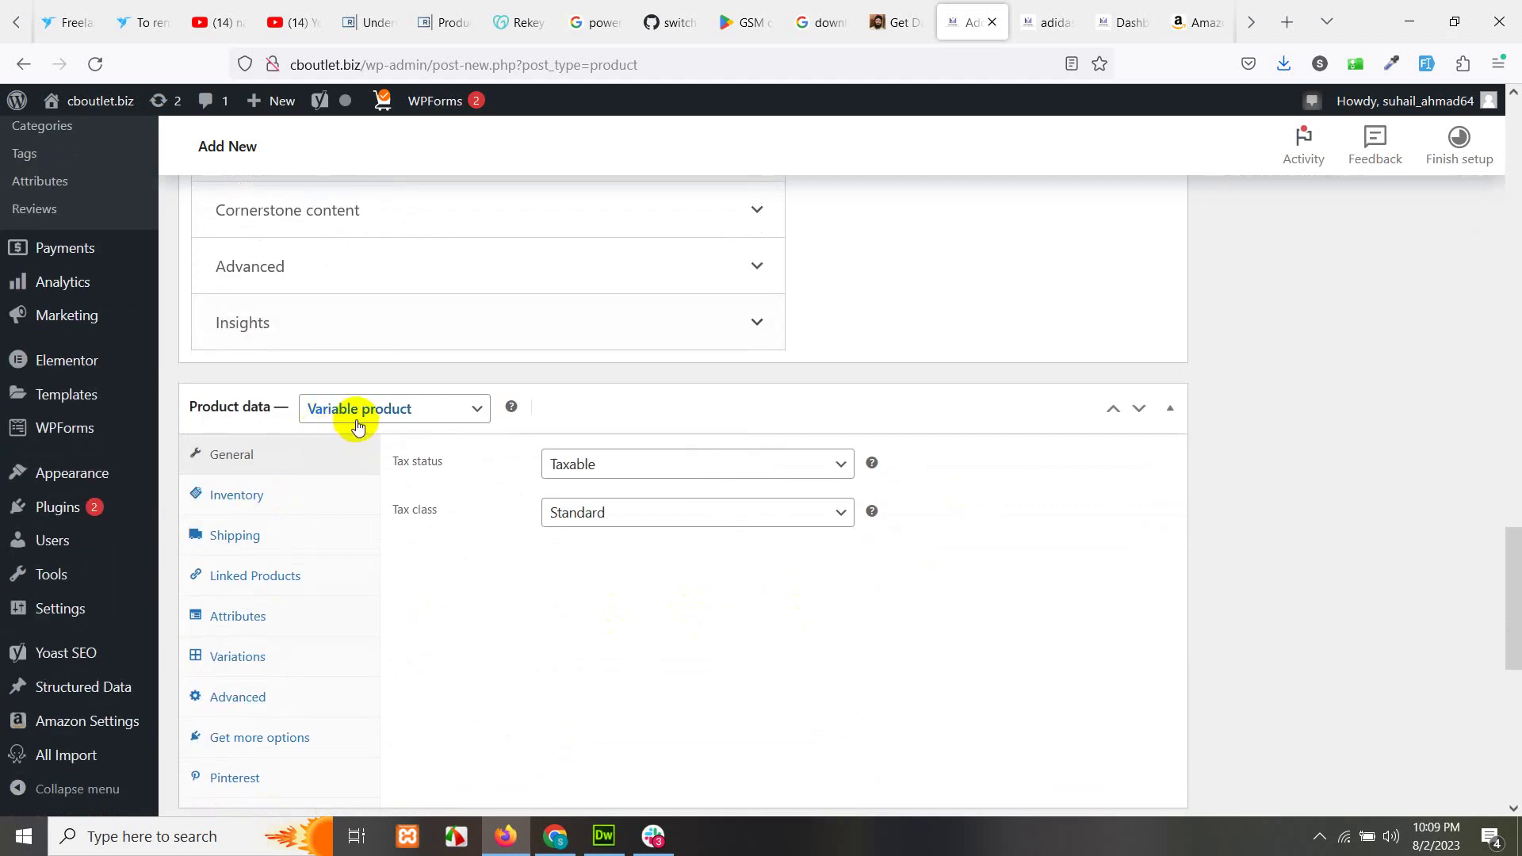
{"action": "scroll", "coordinate": [515, 444], "scroll_direction": "up", "scroll_amount": 12}
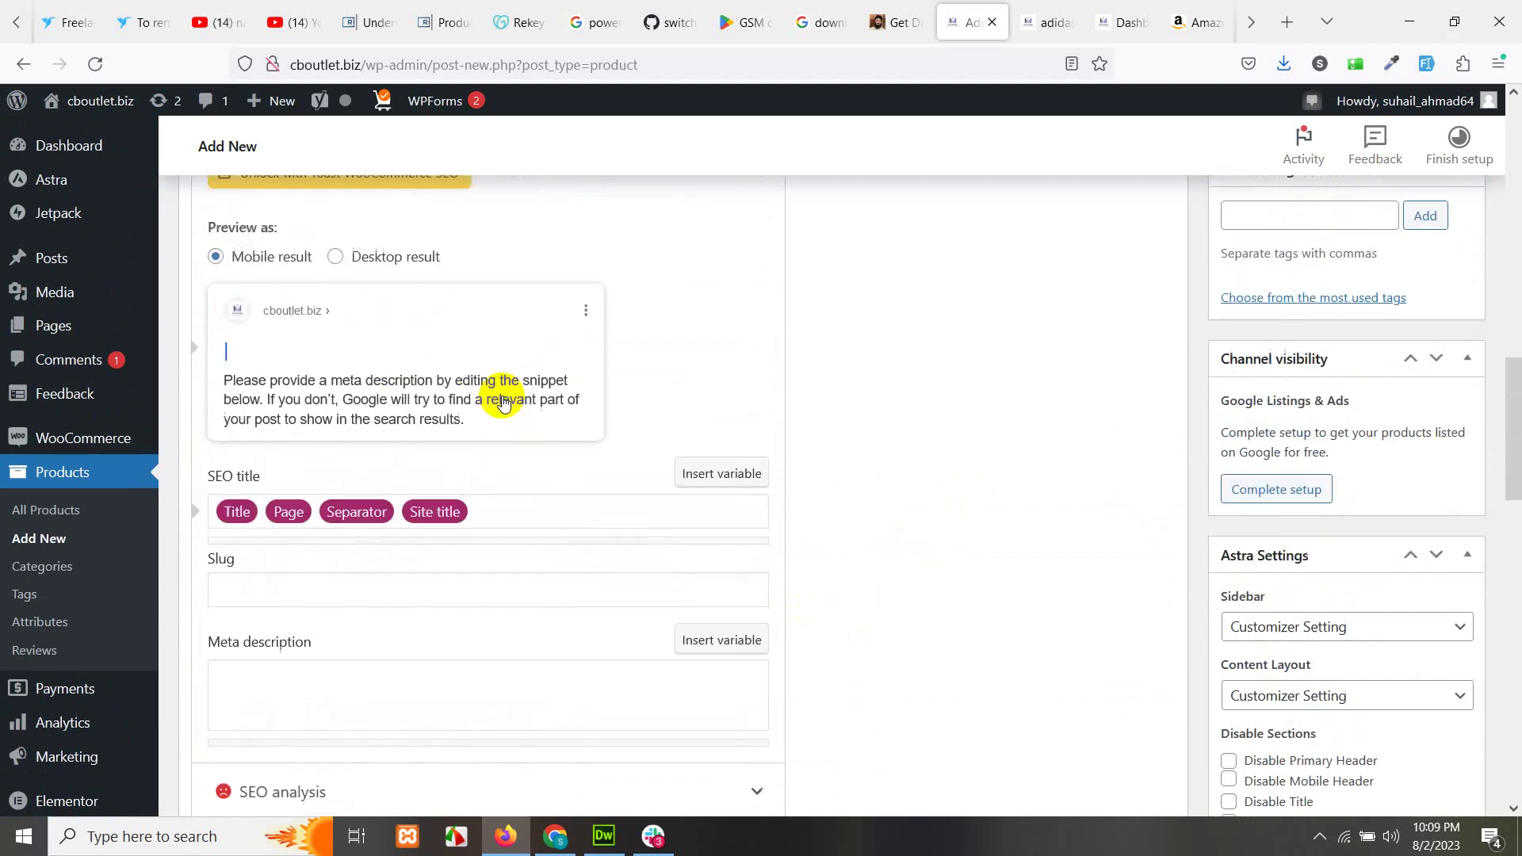
{"action": "scroll", "coordinate": [472, 372], "scroll_direction": "up", "scroll_amount": 3}
{"action": "scroll", "coordinate": [483, 397], "scroll_direction": "up", "scroll_amount": 5}
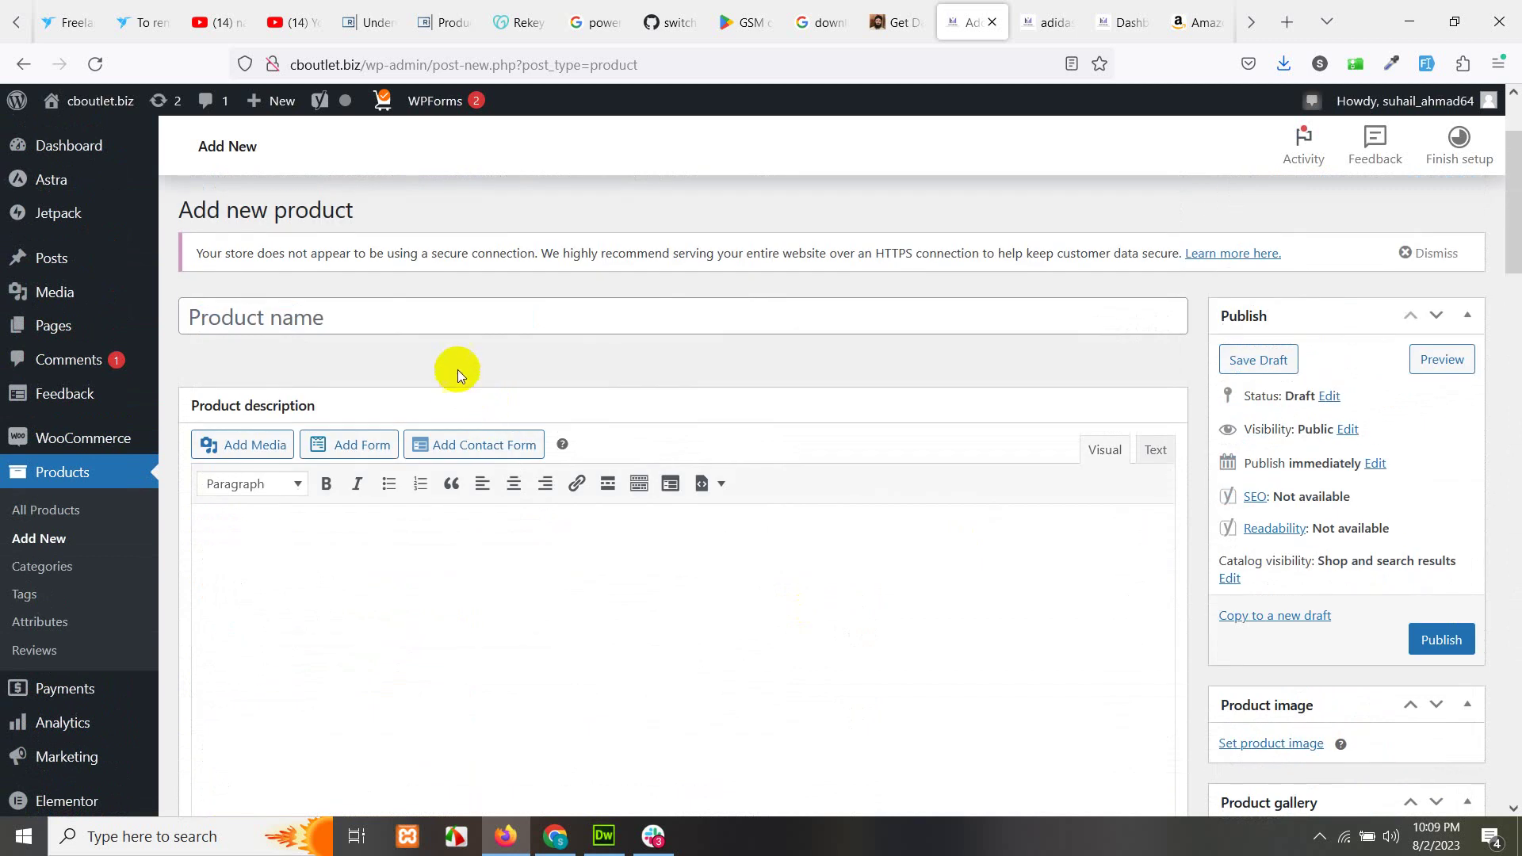
{"action": "left_click", "coordinate": [461, 314]}
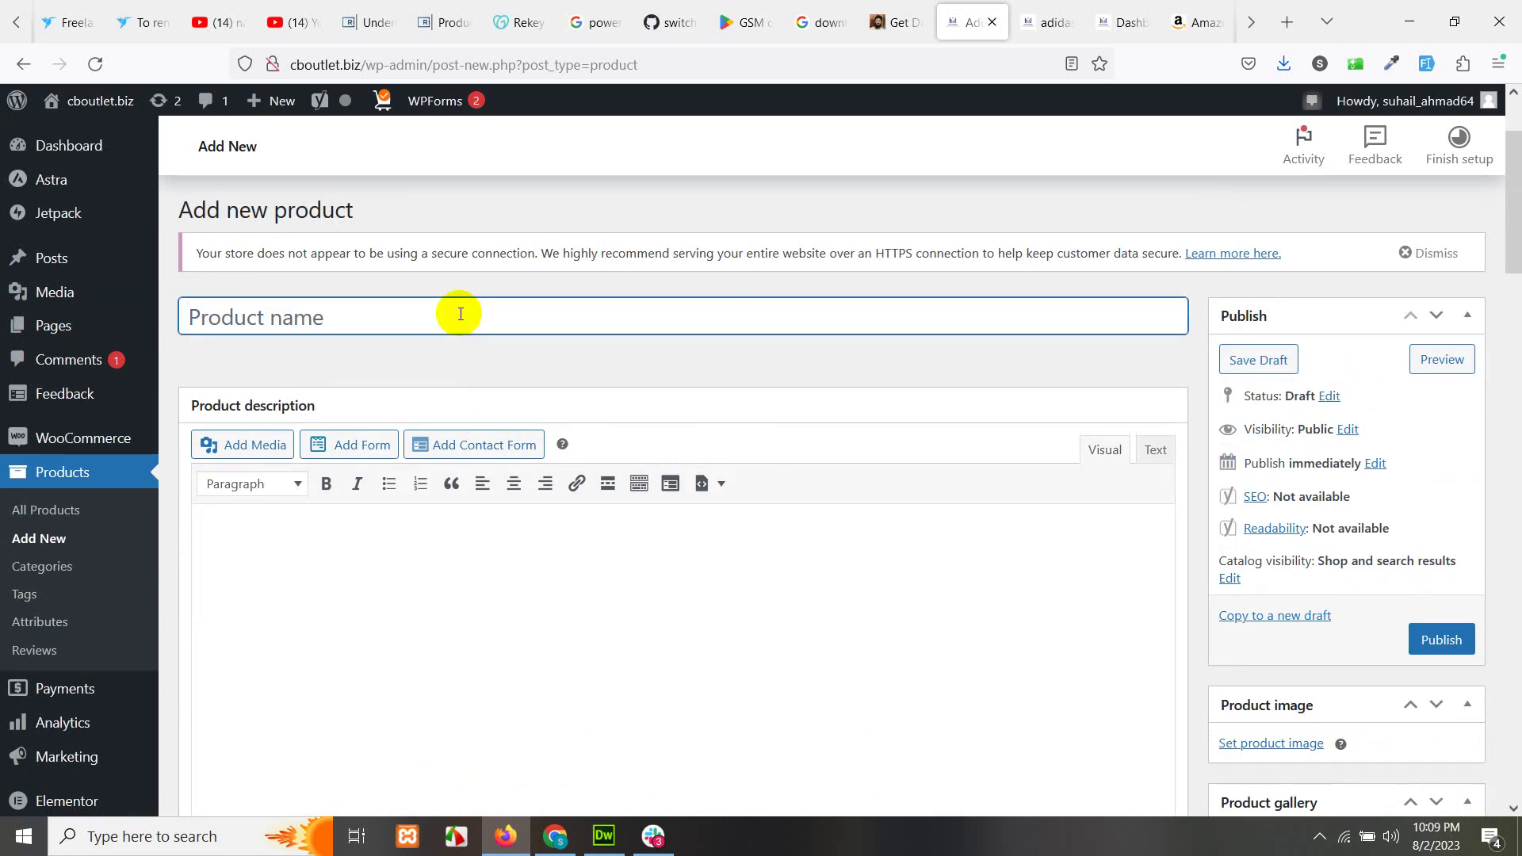
{"action": "type", "text": "Sample Shoe Addidas"}
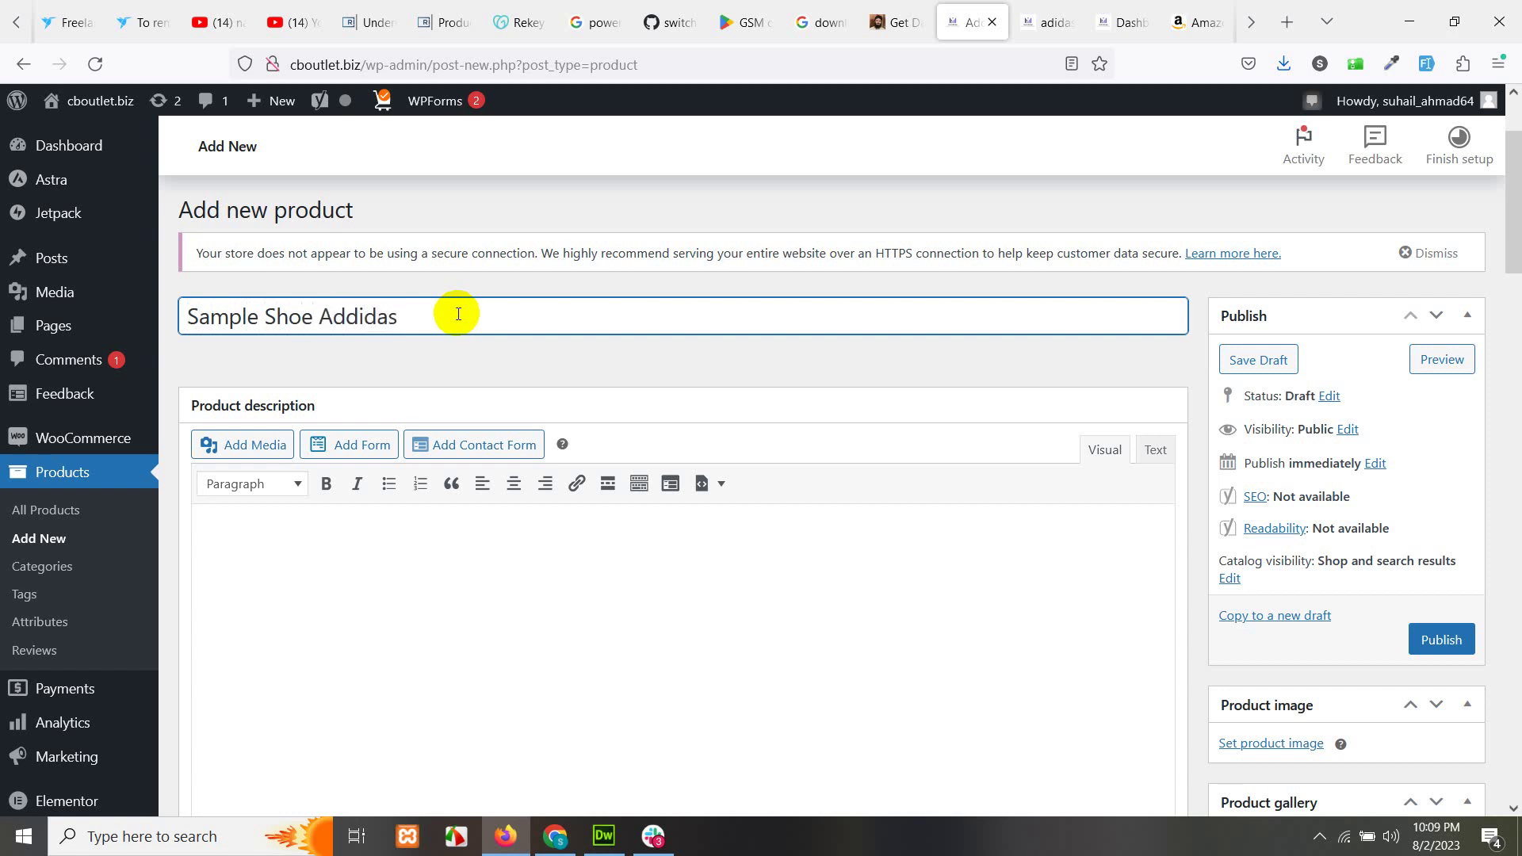
- Enter "Sample description" as the product description
{"action": "scroll", "coordinate": [417, 463], "scroll_direction": "down", "scroll_amount": 1}
{"action": "left_click", "coordinate": [422, 489]}
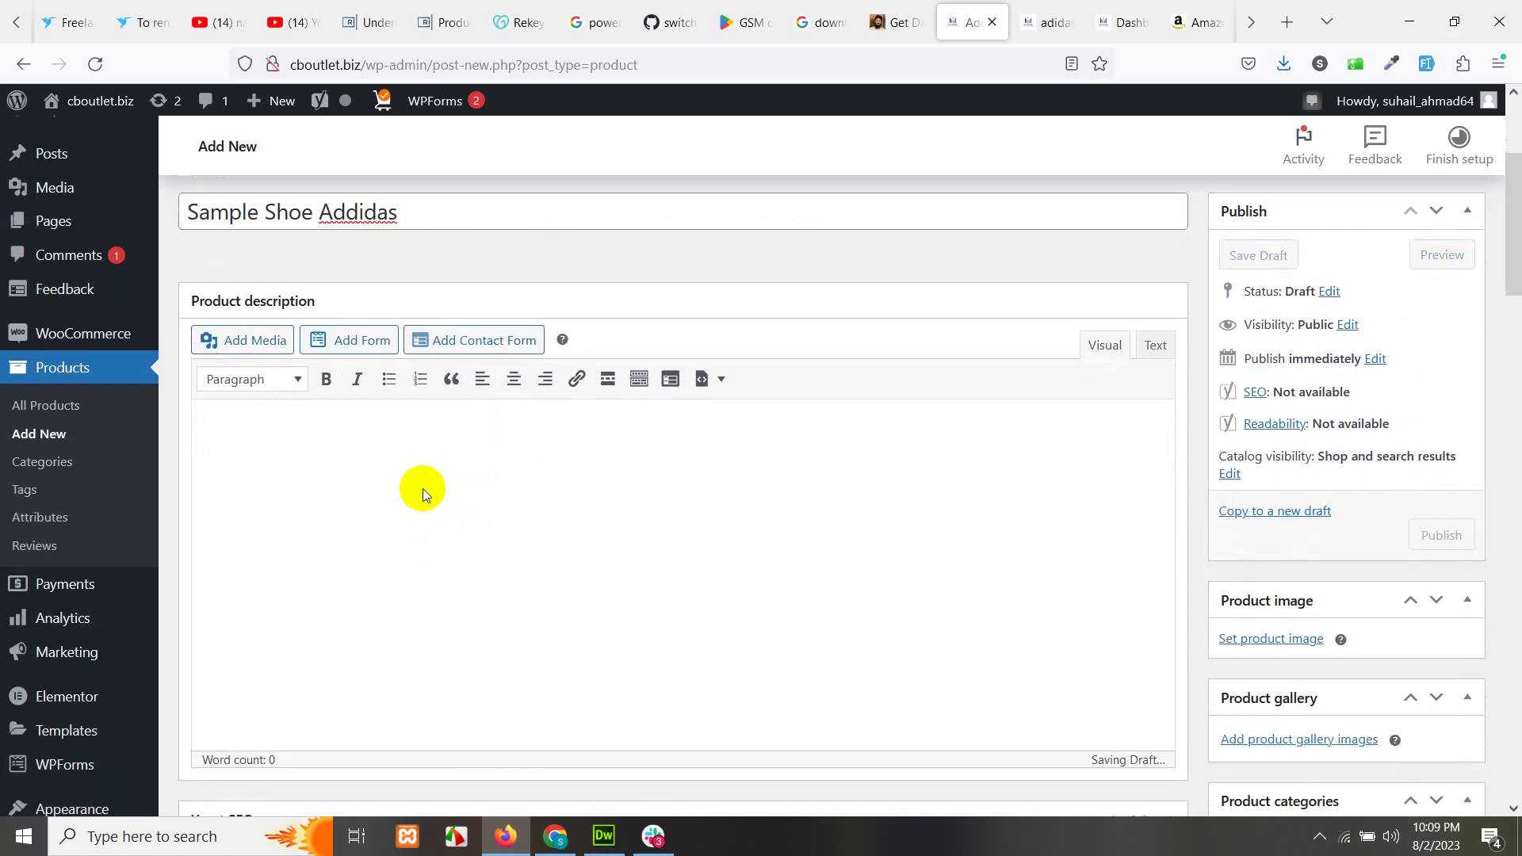
{"action": "type", "text": "Sample desceiption"}
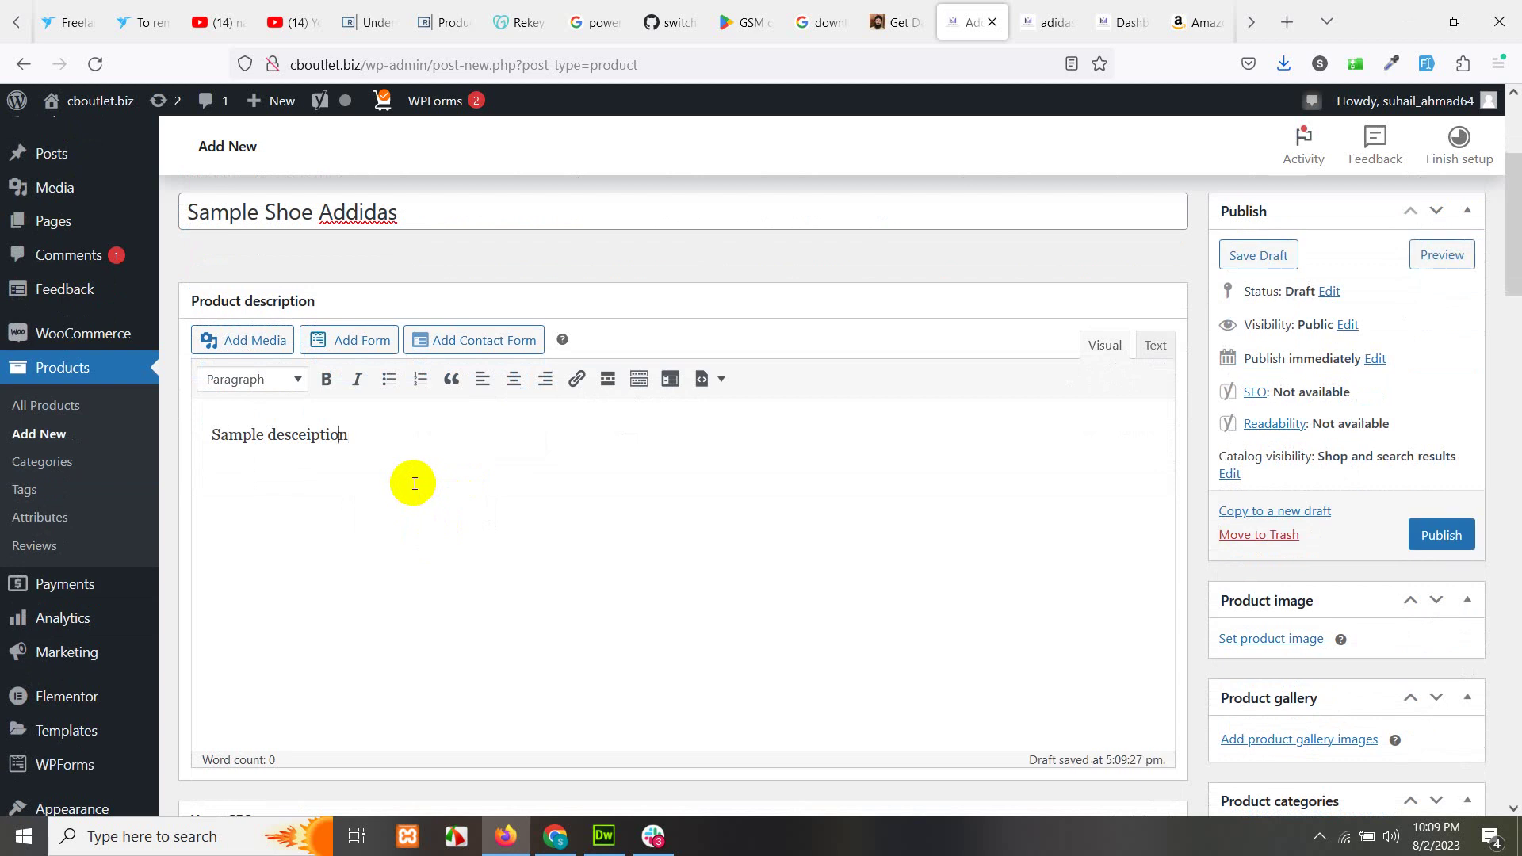
{"action": "key", "text": "Left"}
{"action": "key", "text": "Left"}
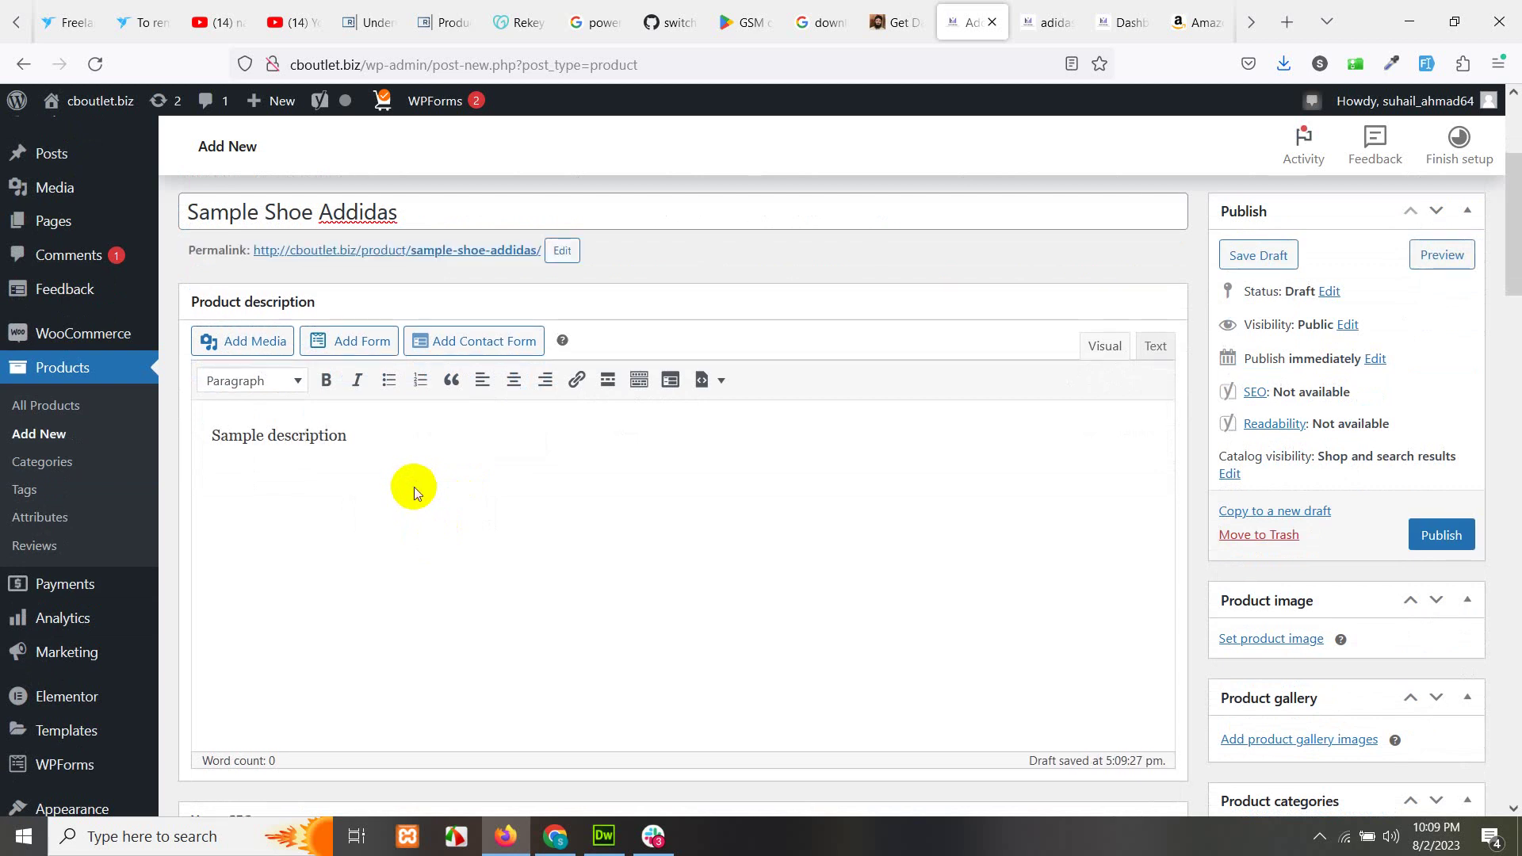
- Write the product short description as a bulleted list with "Feature 1 is best shoe" and "Feature 2 bright colors"
{"action": "scroll", "coordinate": [714, 425], "scroll_direction": "down", "scroll_amount": 15}
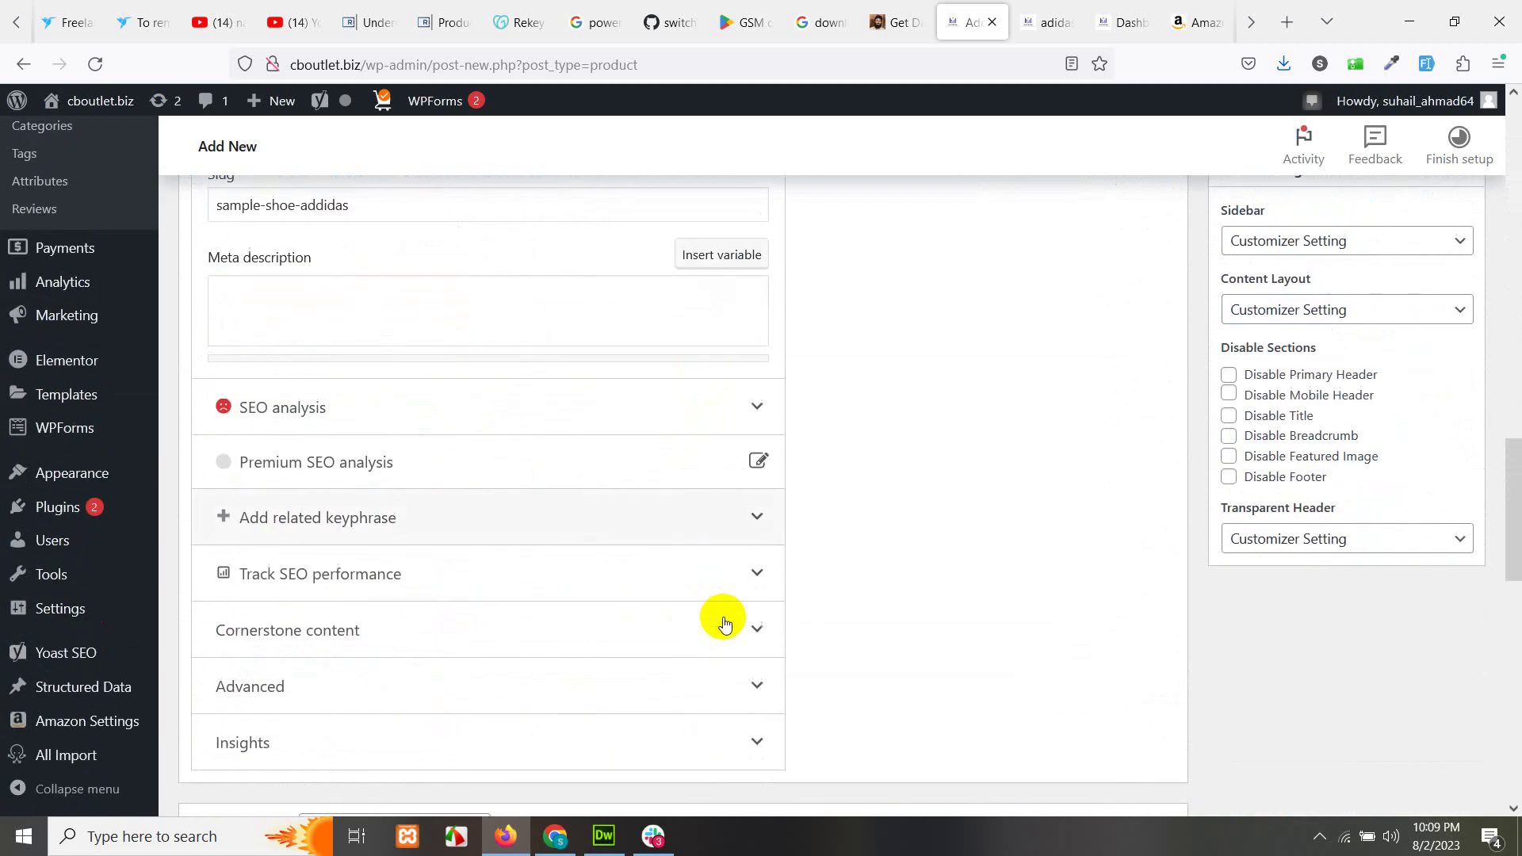
{"action": "scroll", "coordinate": [724, 624], "scroll_direction": "down", "scroll_amount": 15}
{"action": "left_click", "coordinate": [542, 380]}
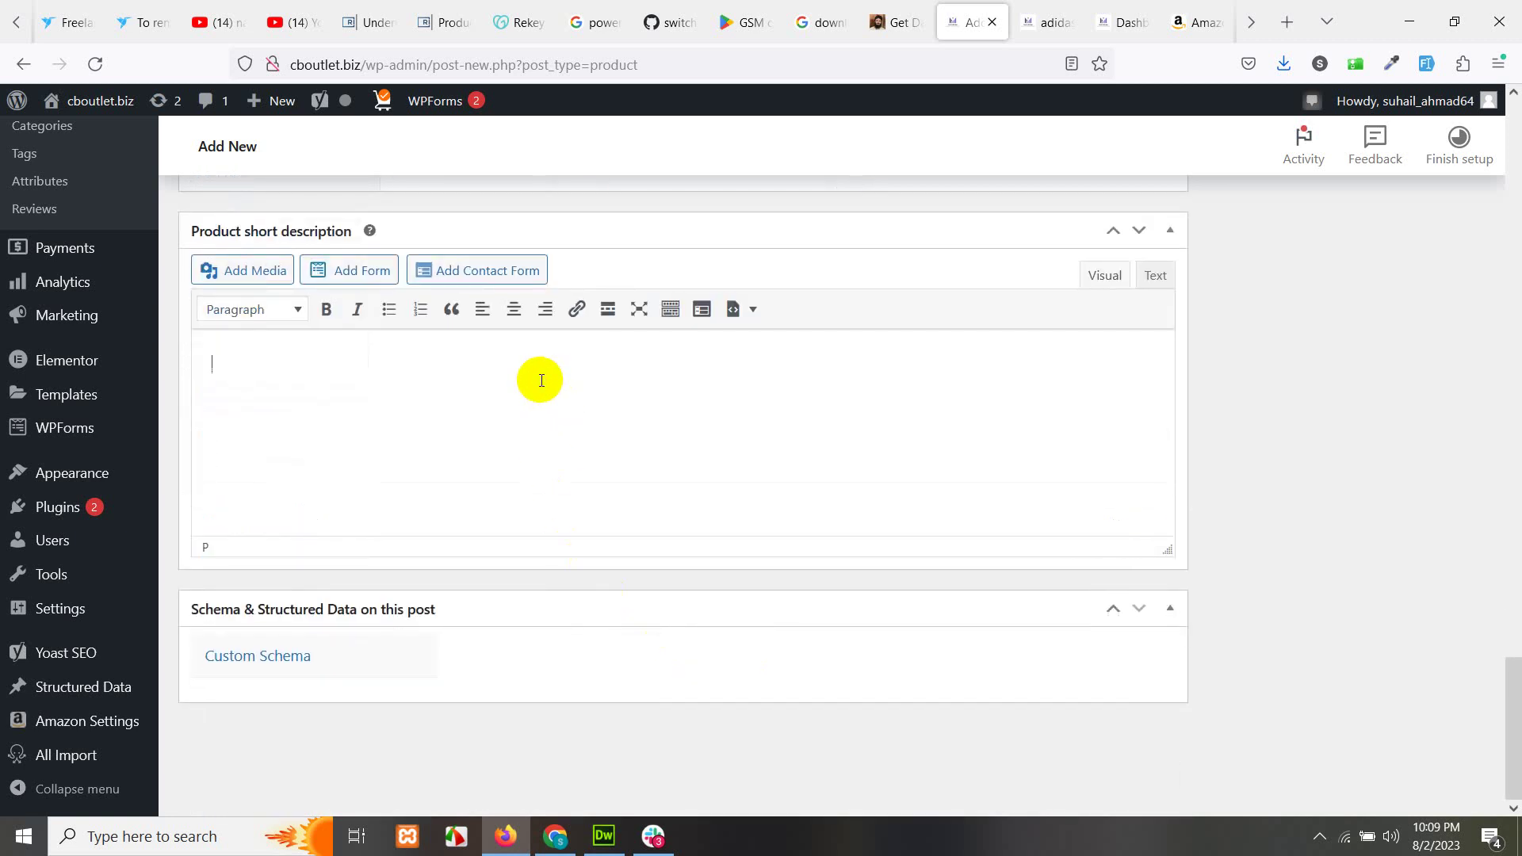
{"action": "left_click", "coordinate": [389, 309]}
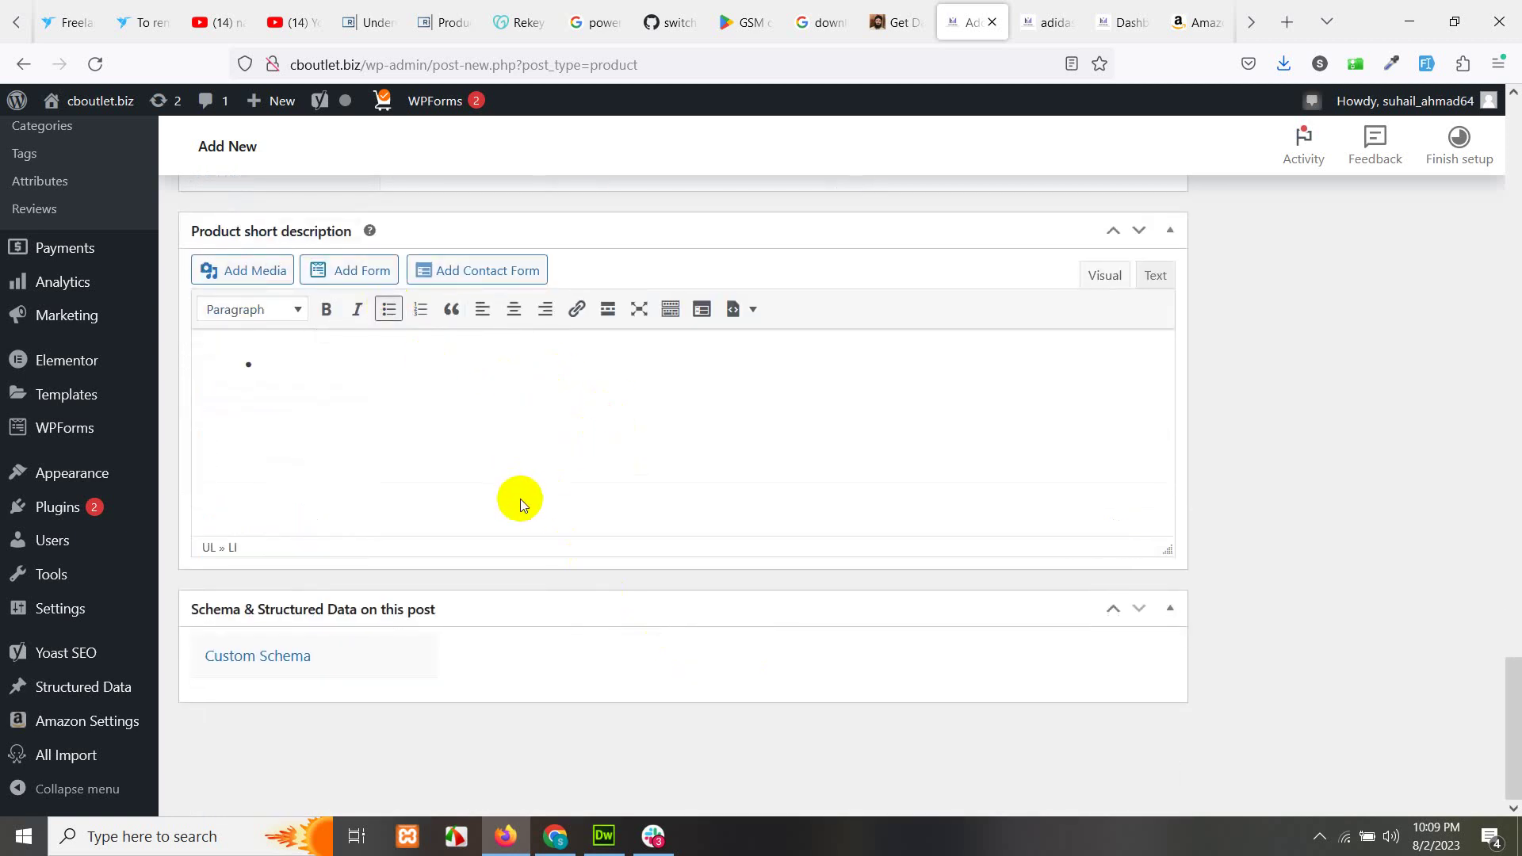
{"action": "type", "text": "Feature 1 is best show"}
{"action": "key", "text": "BackSpace"}
{"action": "type", "text": "ea"}
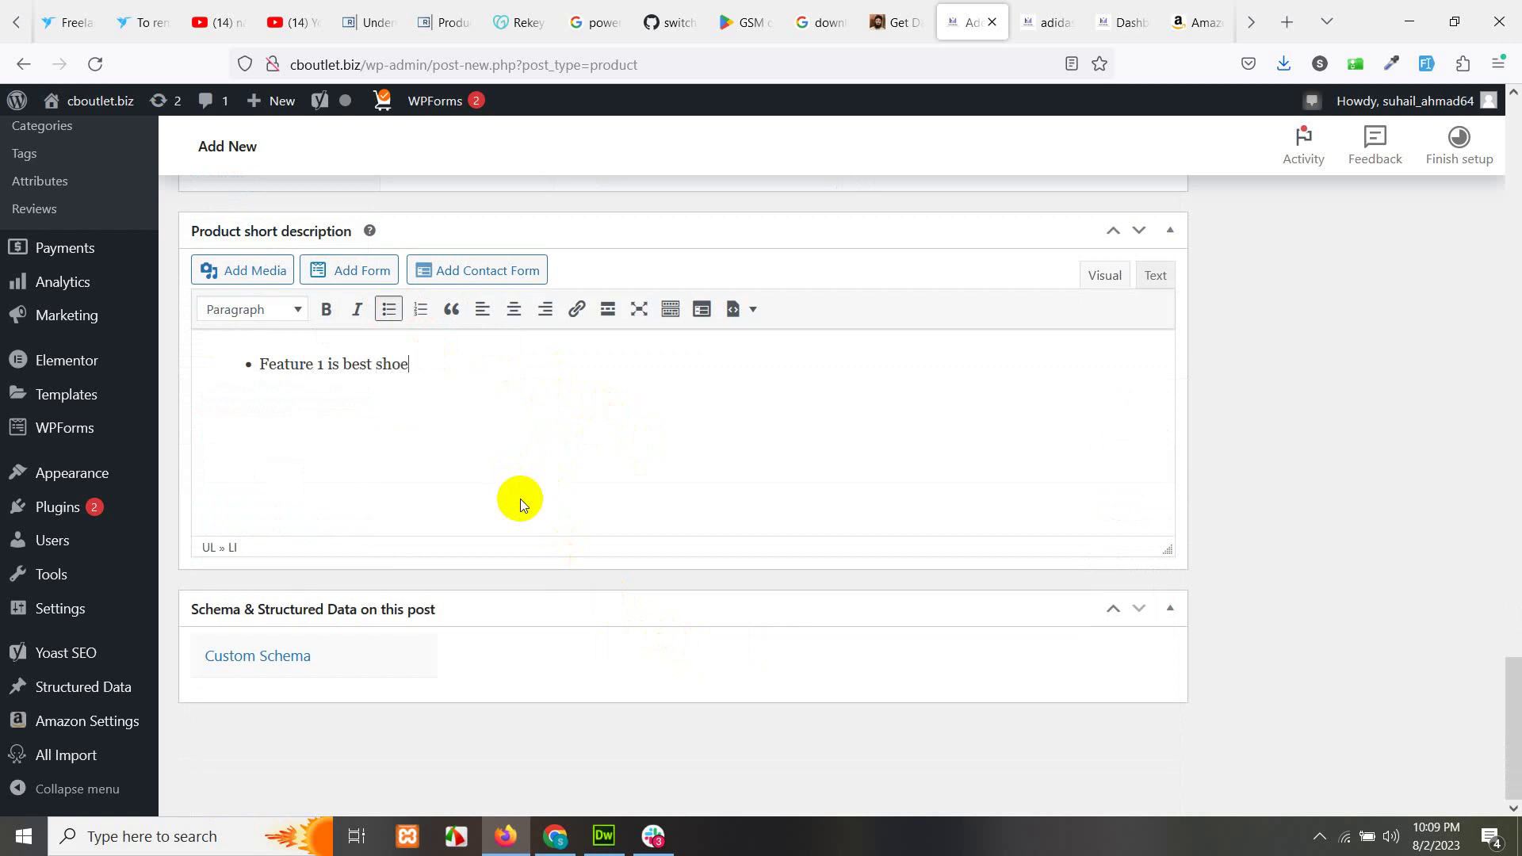
{"action": "type", "text": "ture 2 bright colors"}
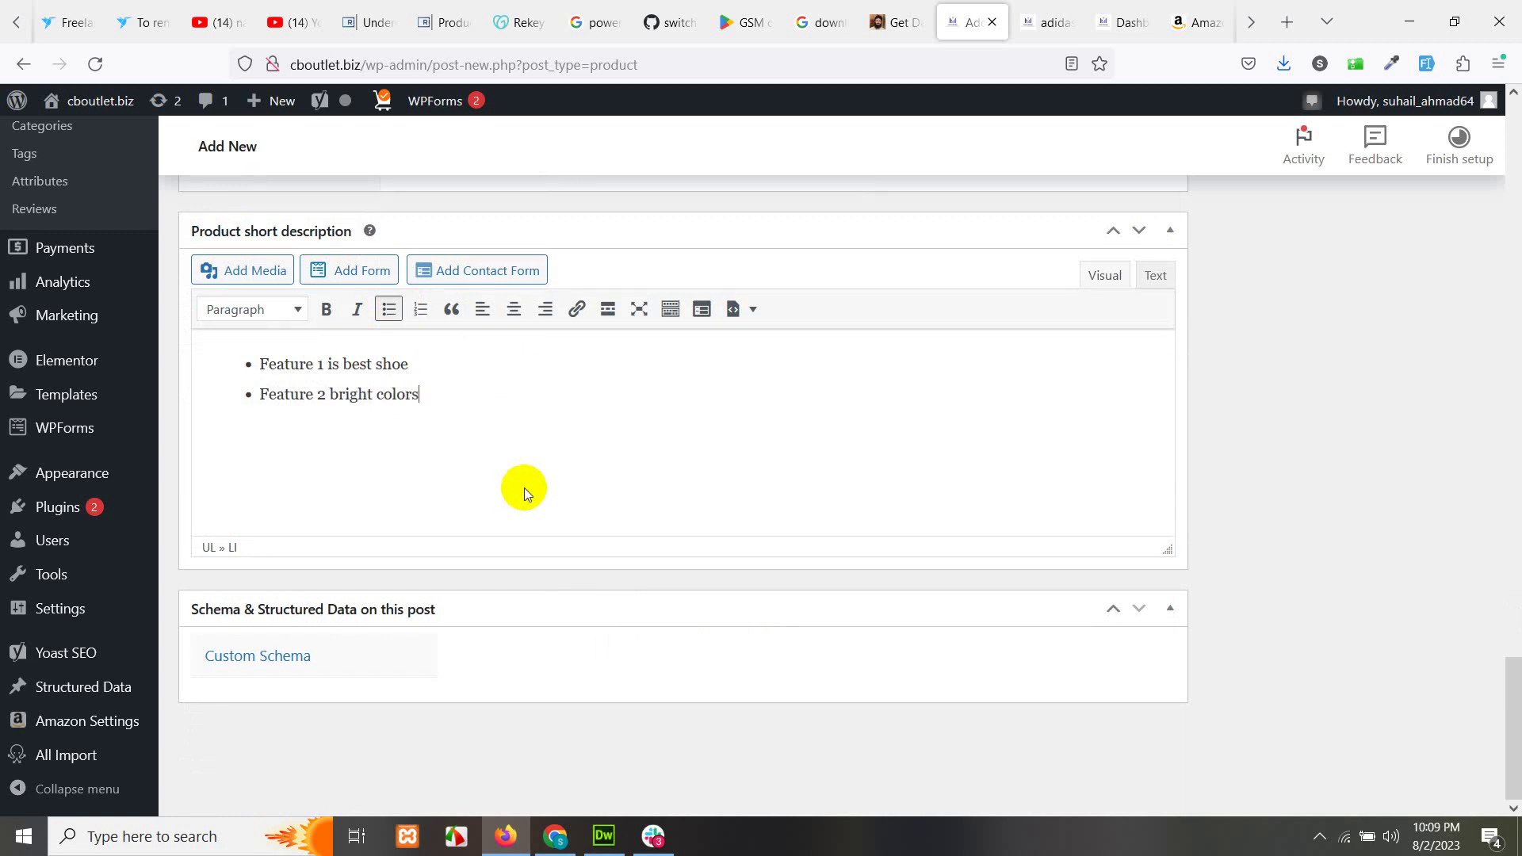
- Assign the product to the most-used categories Shoes & Jewelry and Sports & Outdoors
{"action": "scroll", "coordinate": [977, 583], "scroll_direction": "up", "scroll_amount": 10}
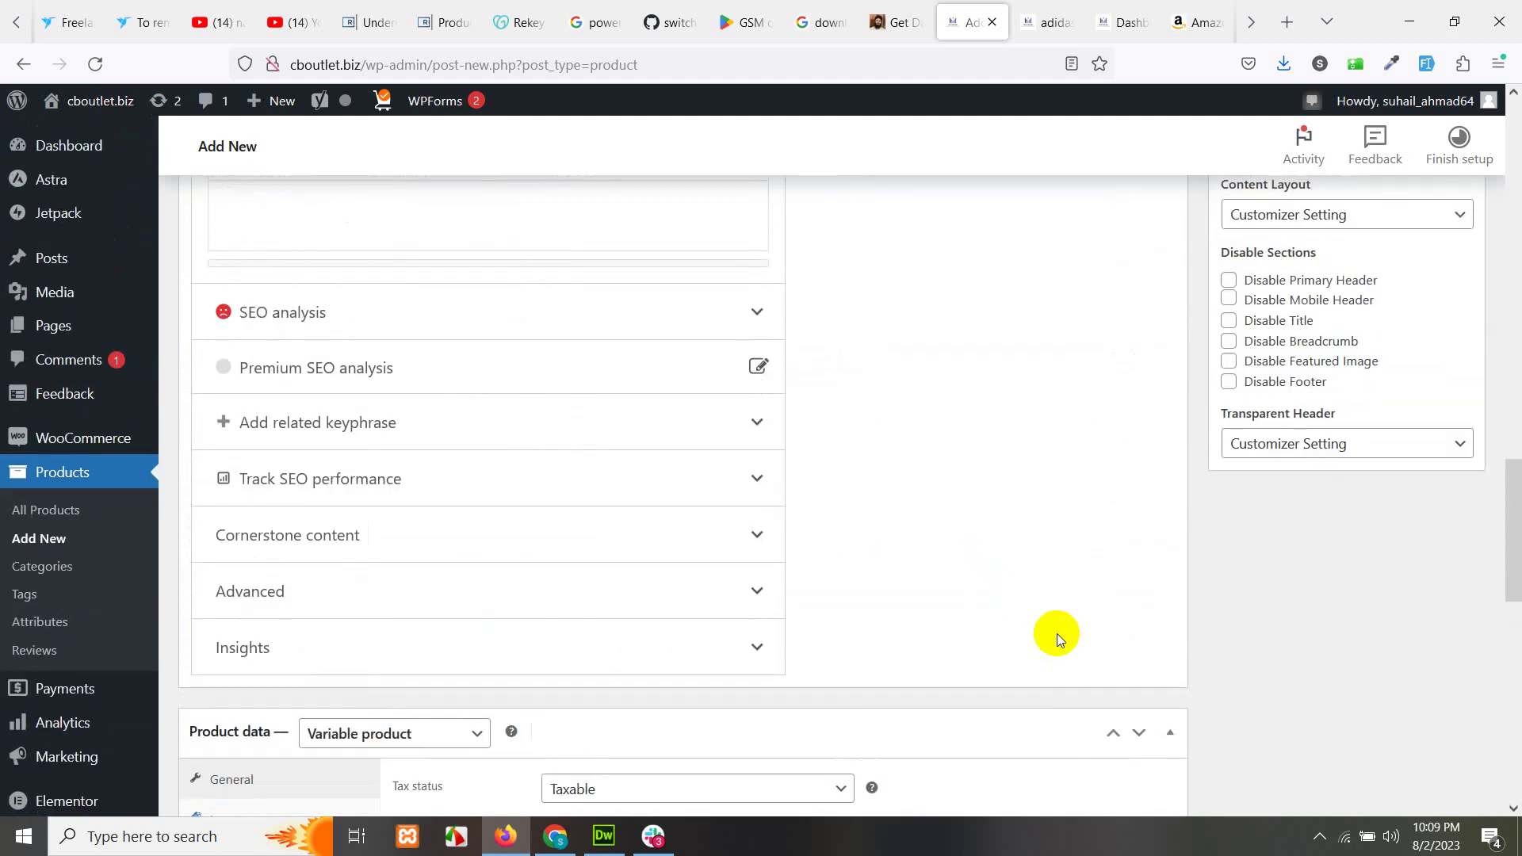
{"action": "scroll", "coordinate": [1197, 630], "scroll_direction": "up", "scroll_amount": 8}
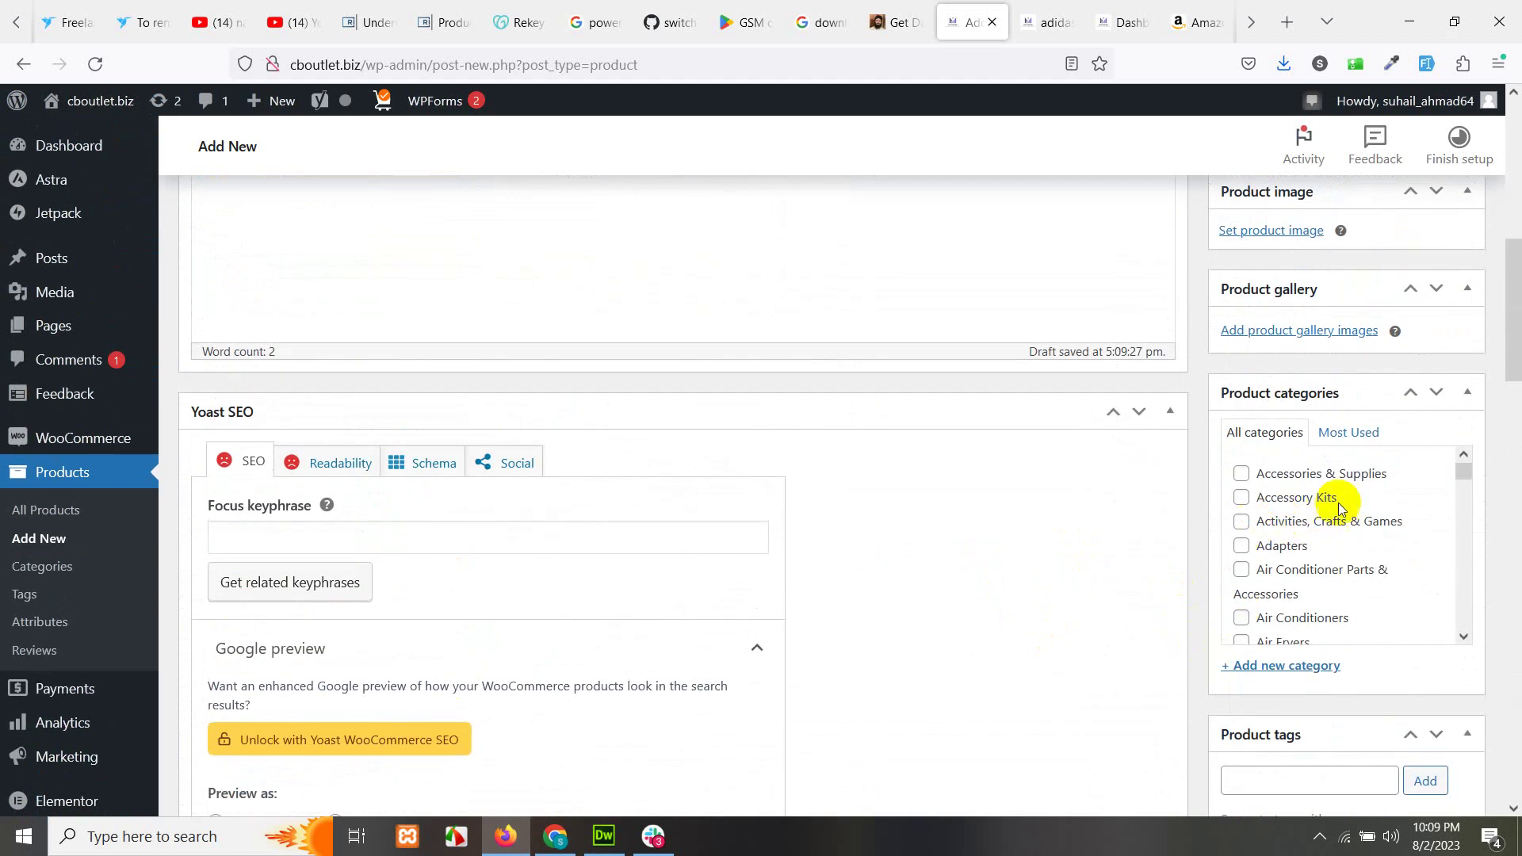
{"action": "scroll", "coordinate": [1332, 502], "scroll_direction": "down", "scroll_amount": 8}
{"action": "scroll", "coordinate": [1348, 527], "scroll_direction": "down", "scroll_amount": 2}
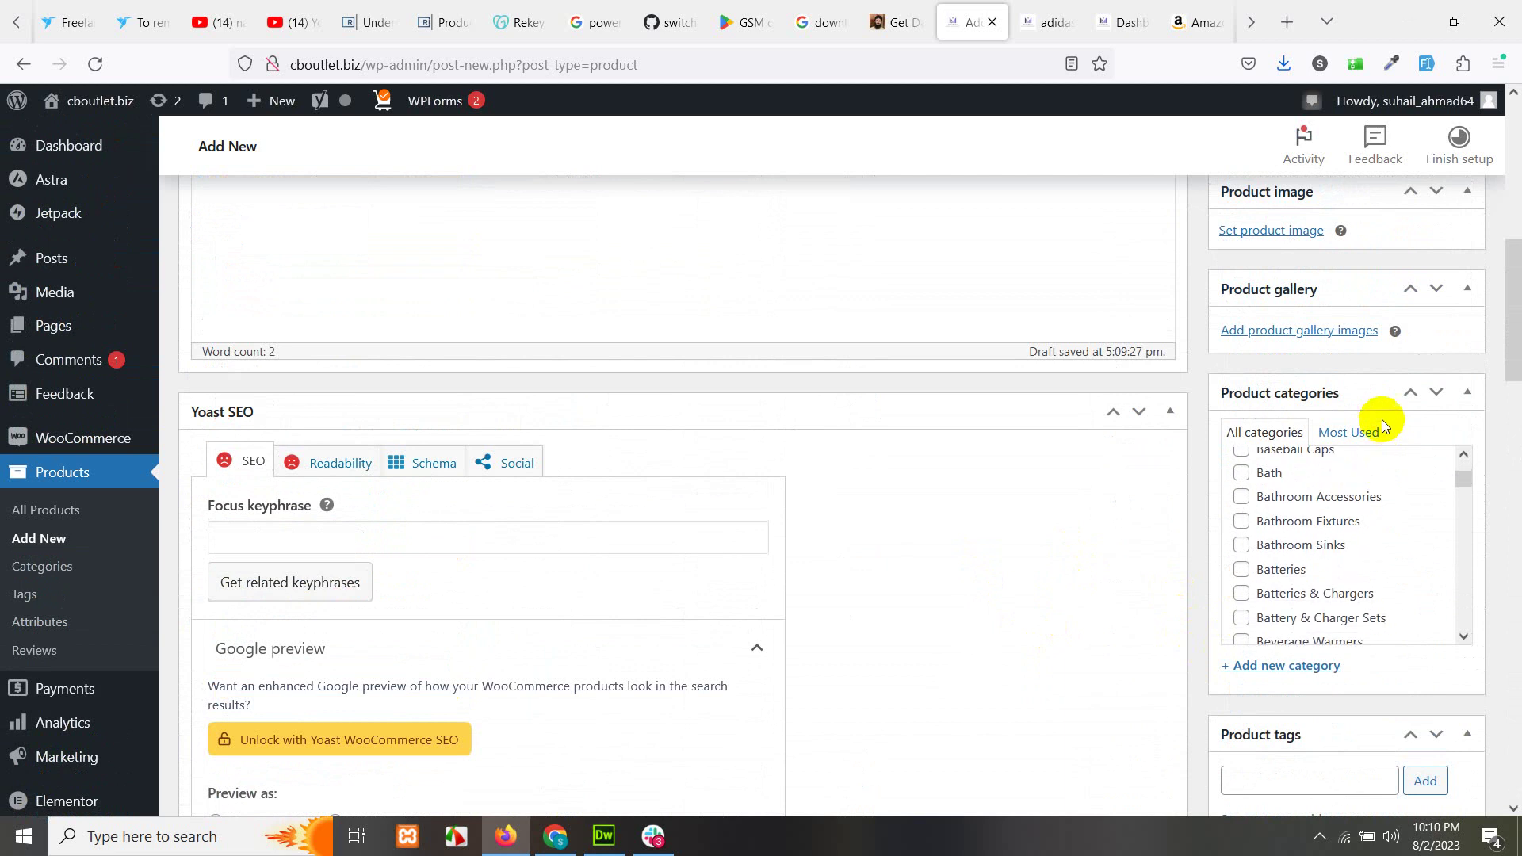
{"action": "left_click", "coordinate": [1358, 432]}
{"action": "left_click", "coordinate": [1241, 498]}
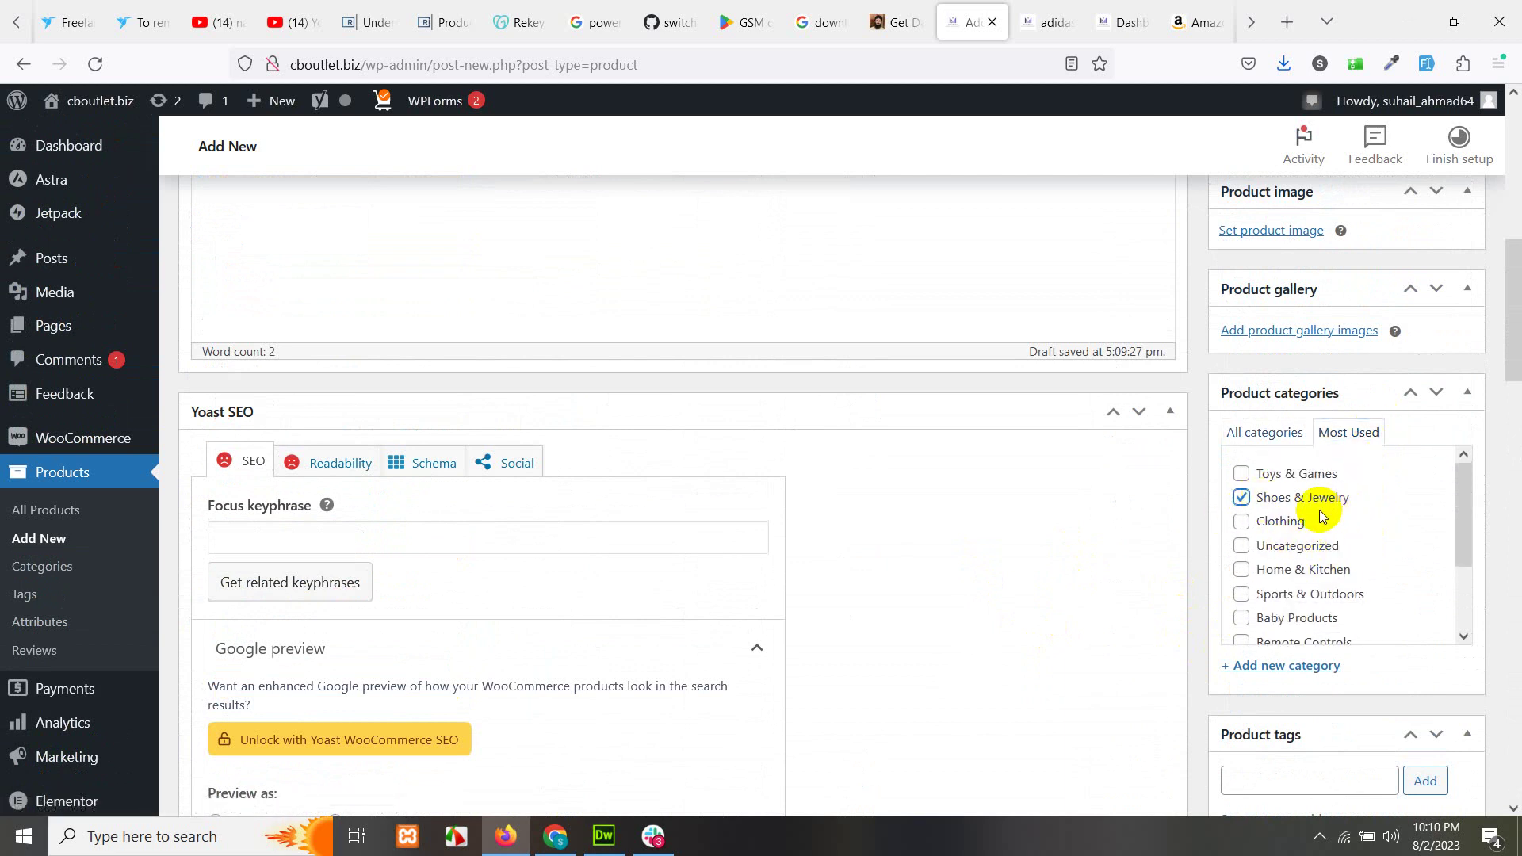
{"action": "left_click", "coordinate": [1241, 596]}
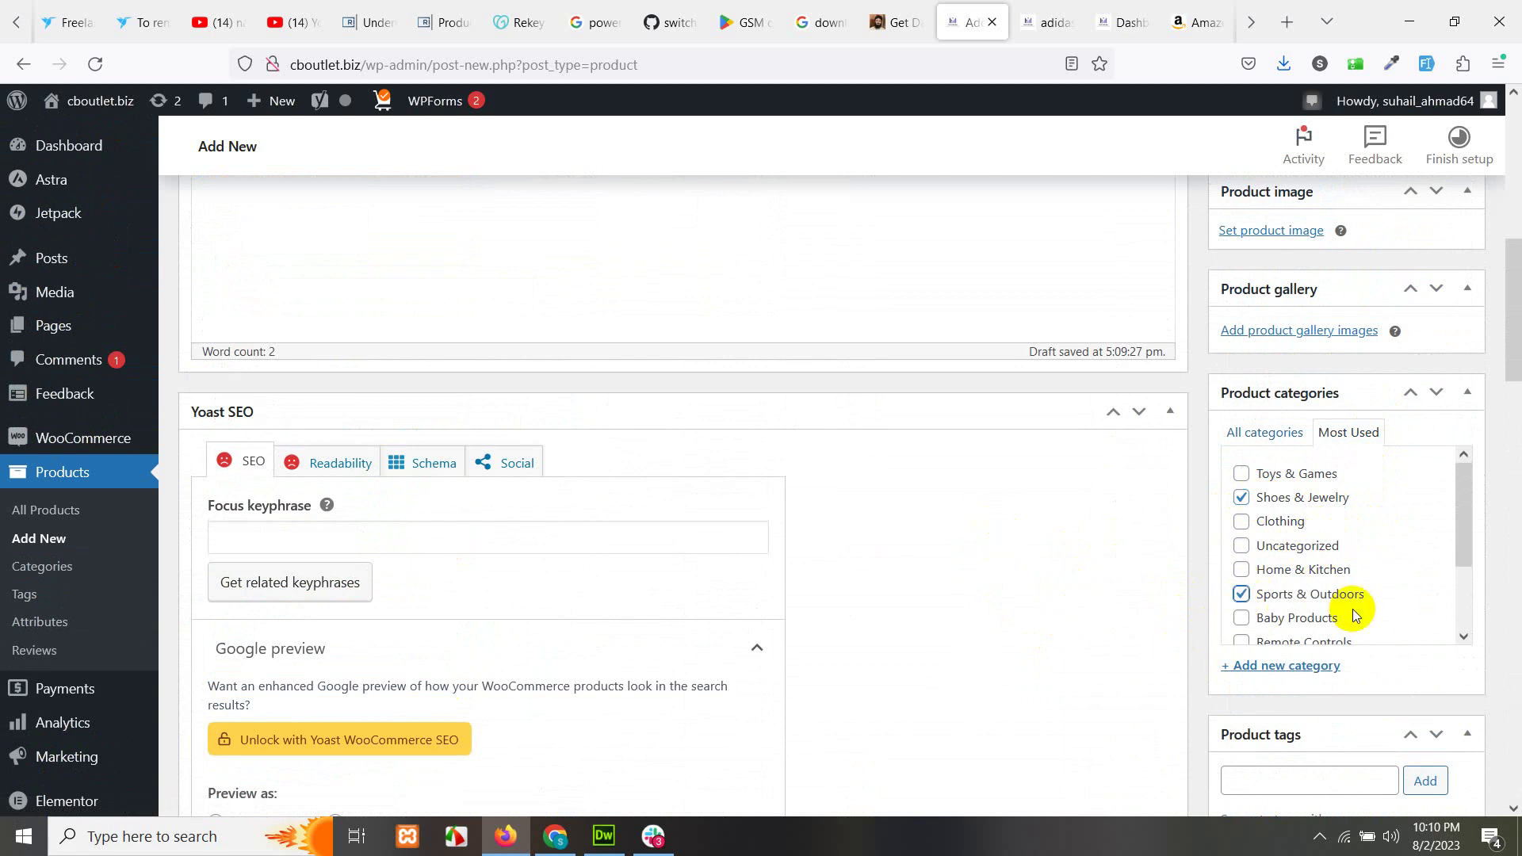
- Set the product's SKU to addidas-1 in its inventory data
{"action": "scroll", "coordinate": [1024, 635], "scroll_direction": "up", "scroll_amount": 3}
{"action": "scroll", "coordinate": [921, 354], "scroll_direction": "up", "scroll_amount": 4}
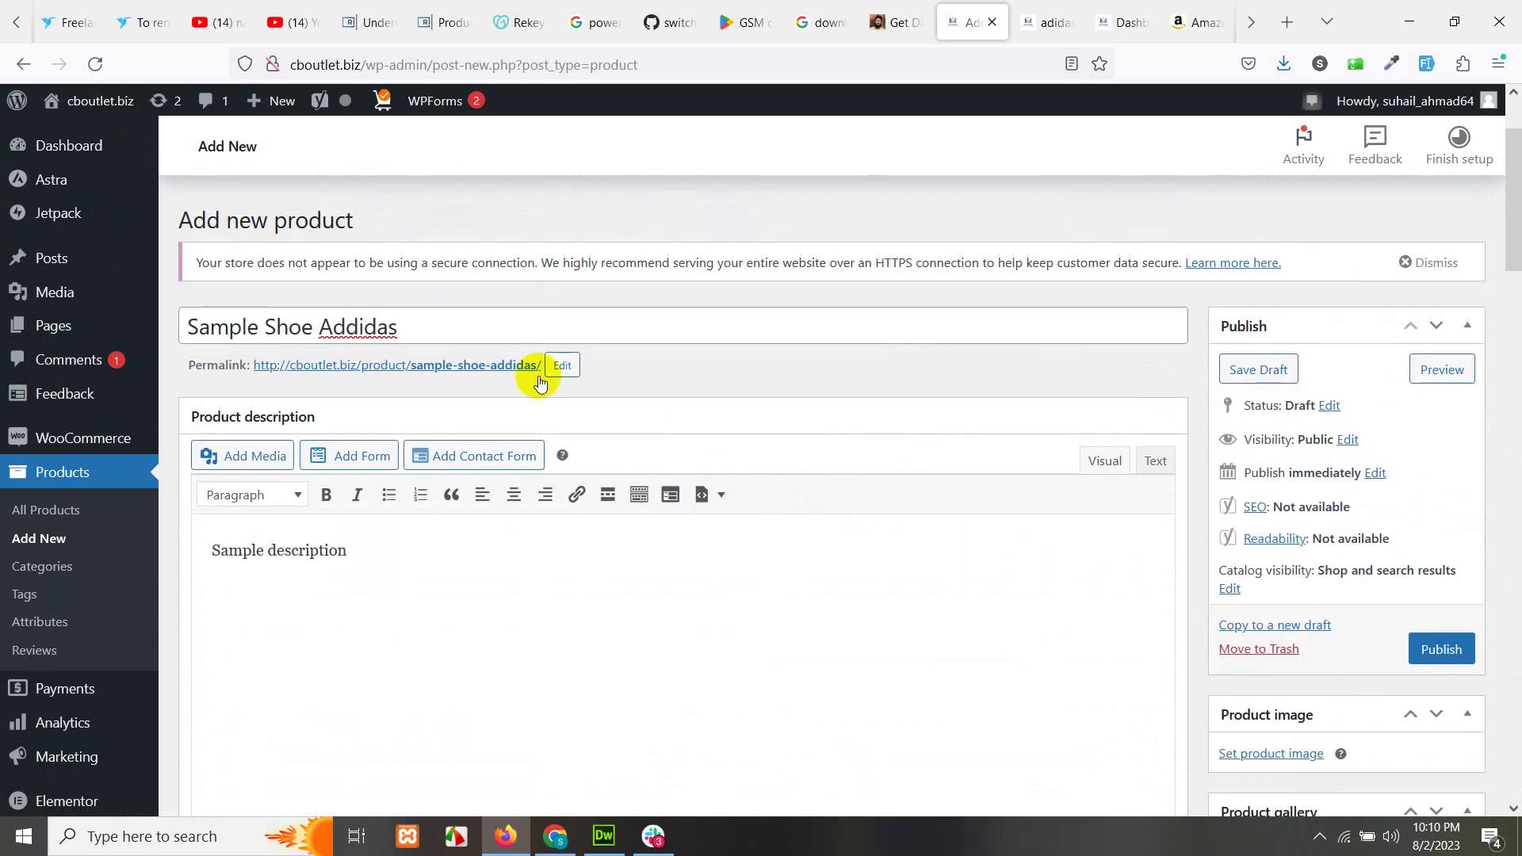
{"action": "scroll", "coordinate": [639, 554], "scroll_direction": "down", "scroll_amount": 20}
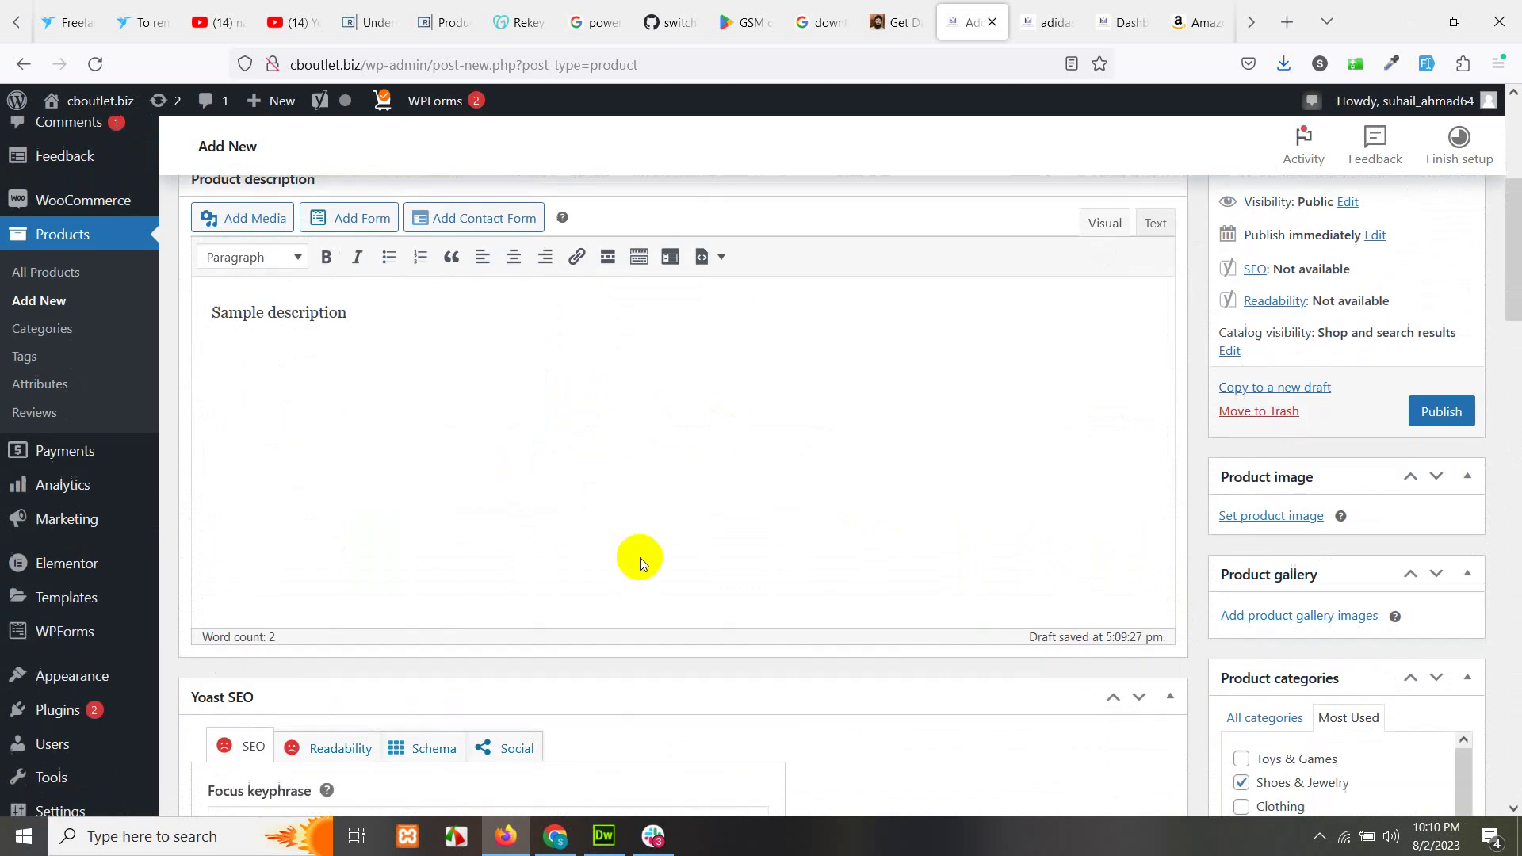
{"action": "scroll", "coordinate": [876, 579], "scroll_direction": "down", "scroll_amount": 3}
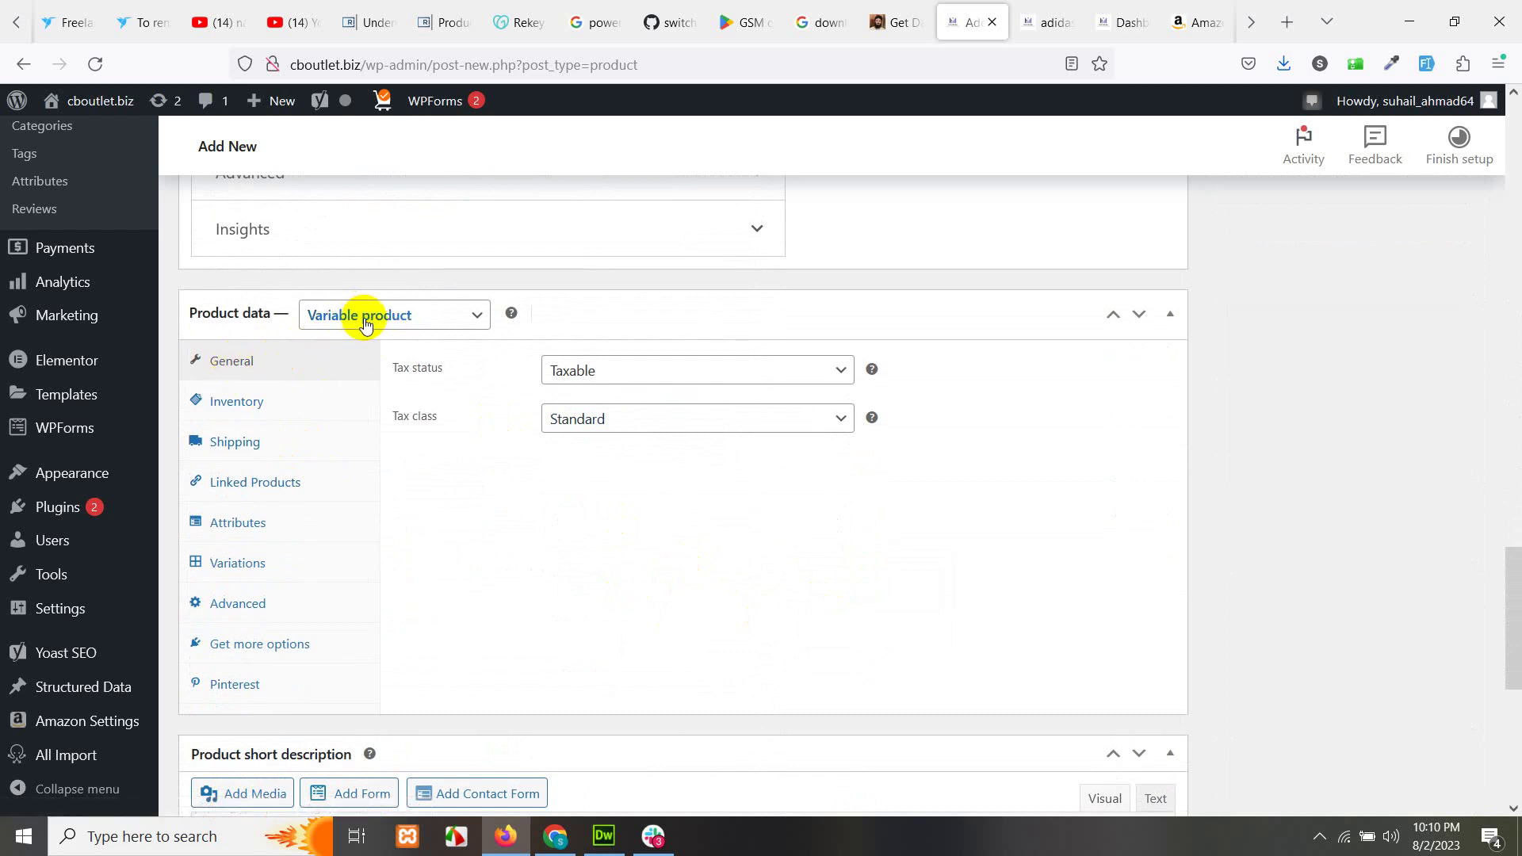
{"action": "left_click", "coordinate": [238, 402]}
{"action": "left_click", "coordinate": [583, 447]}
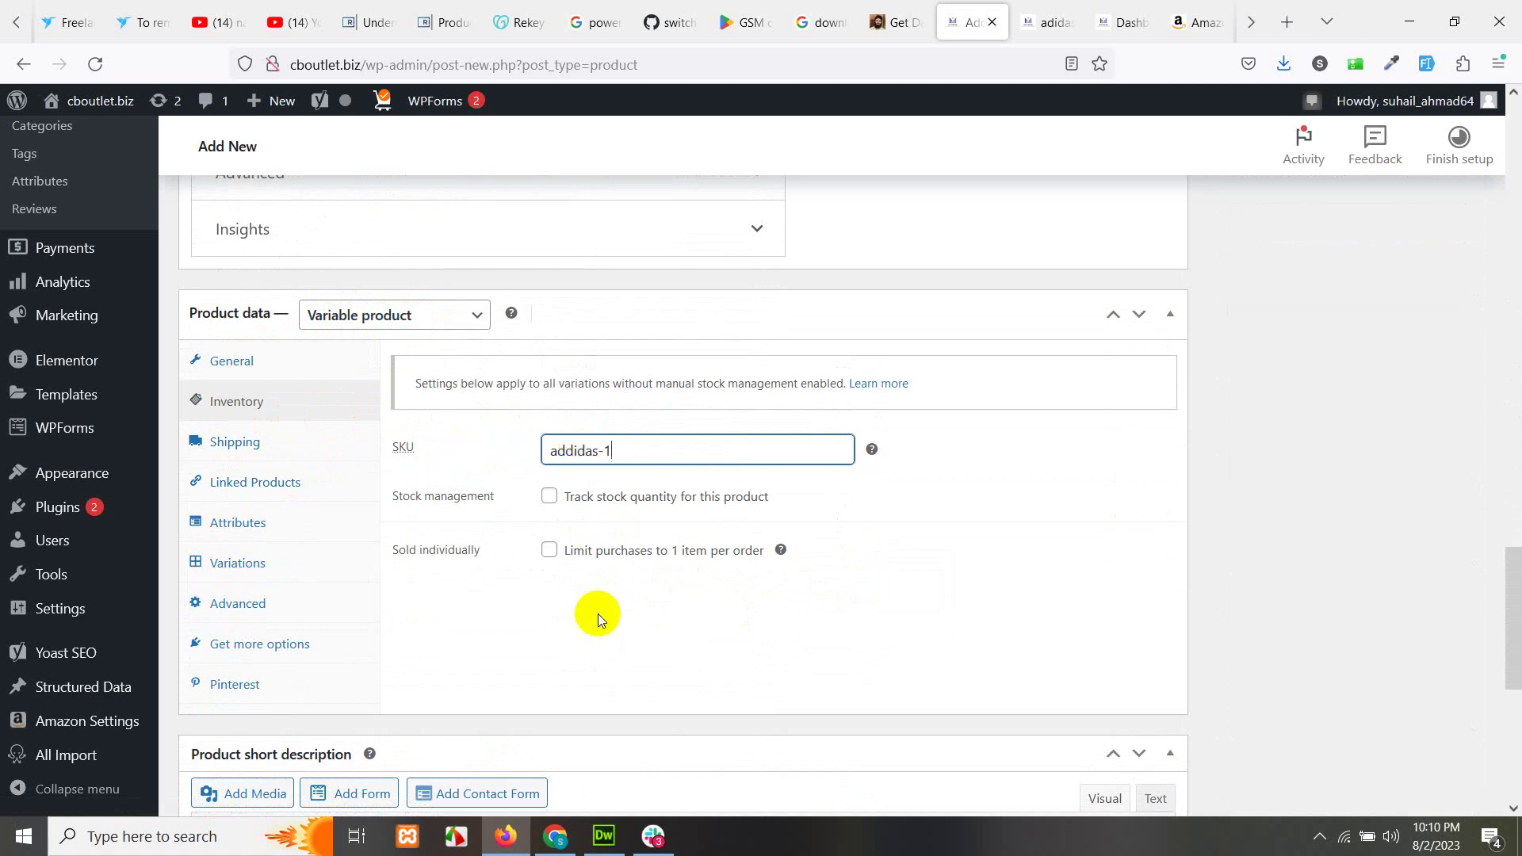
- Define a new product attribute named color with the values Blue | Red | Yellow
{"action": "left_click", "coordinate": [220, 523]}
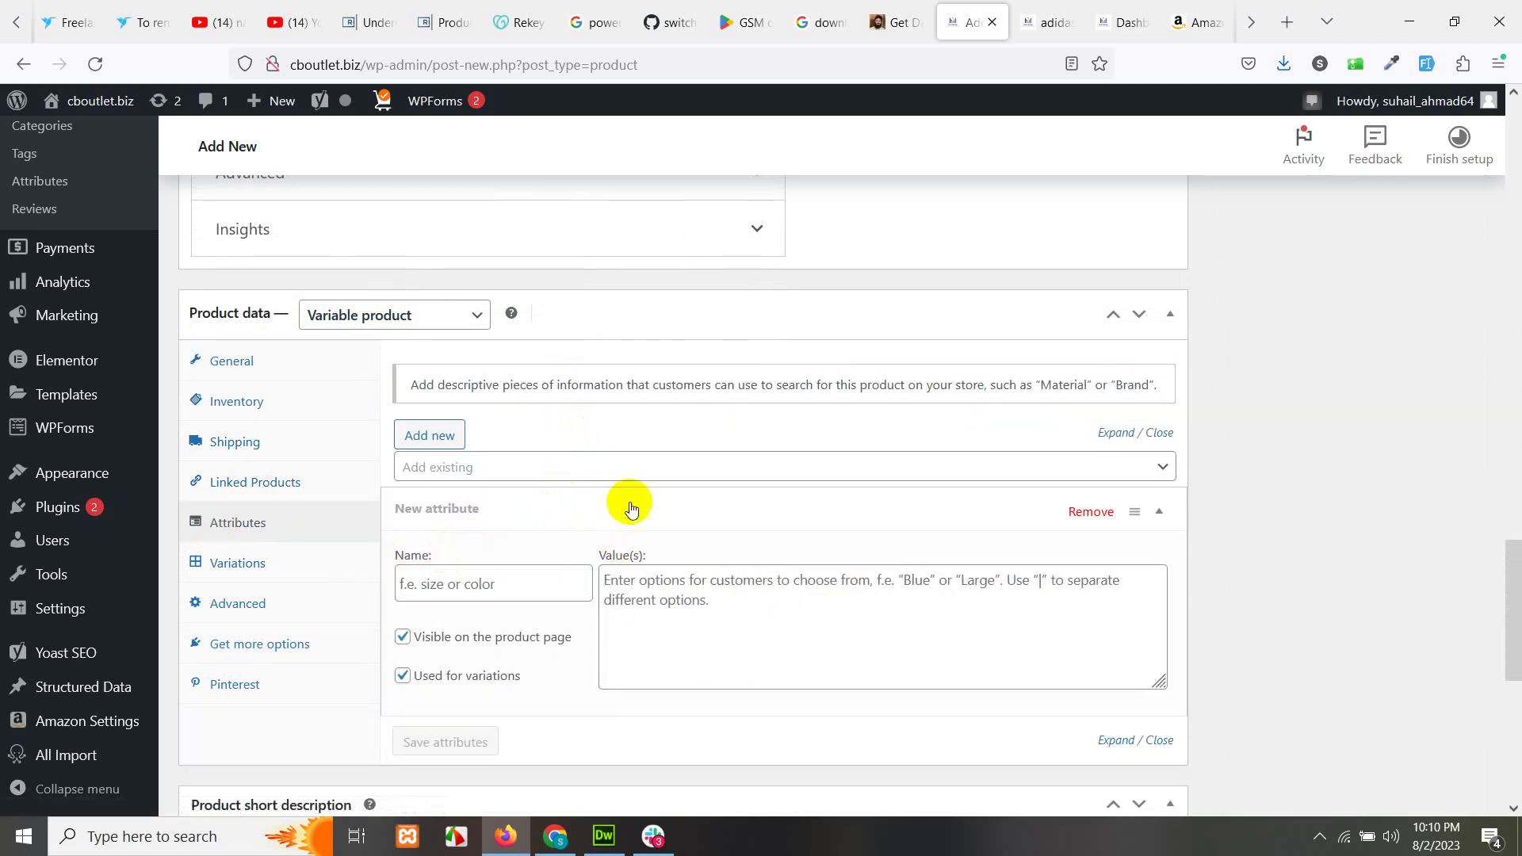
{"action": "scroll", "coordinate": [550, 541], "scroll_direction": "down", "scroll_amount": 3}
{"action": "scroll", "coordinate": [550, 541], "scroll_direction": "up", "scroll_amount": 3}
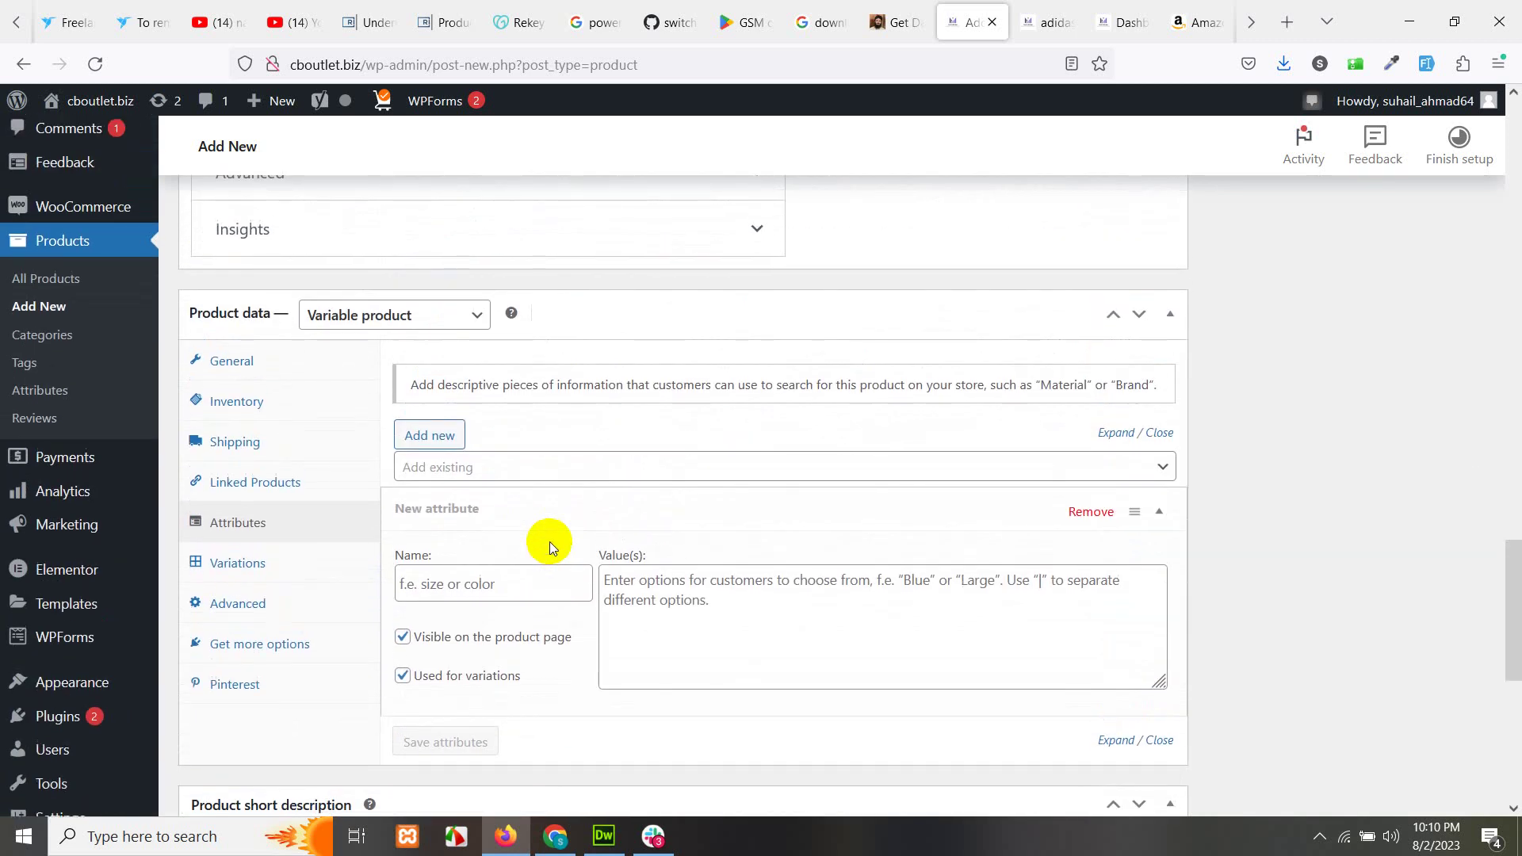
{"action": "left_click", "coordinate": [511, 579]}
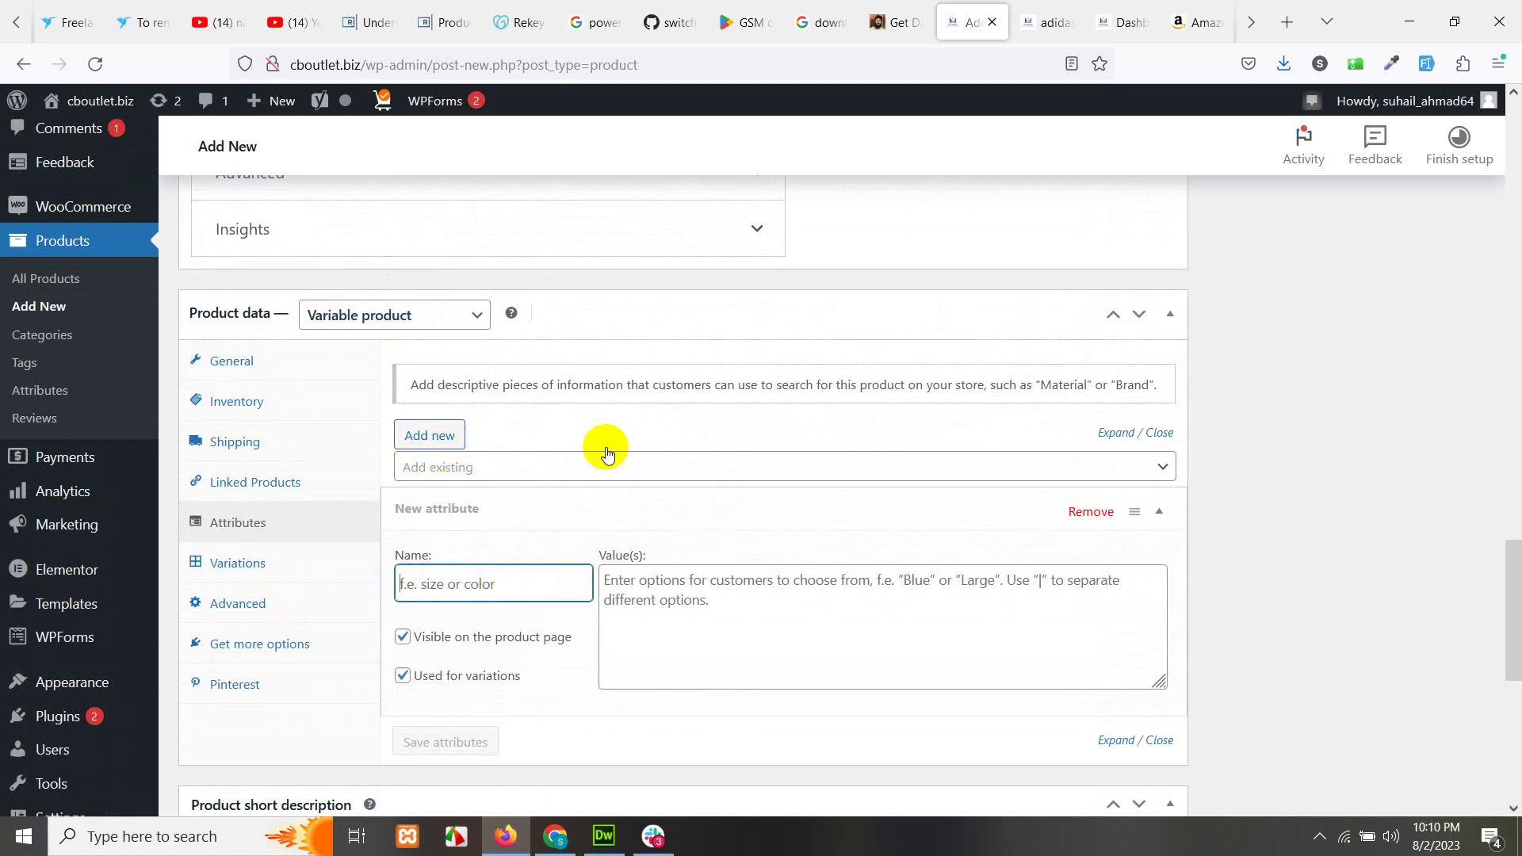
{"action": "left_click", "coordinate": [516, 476]}
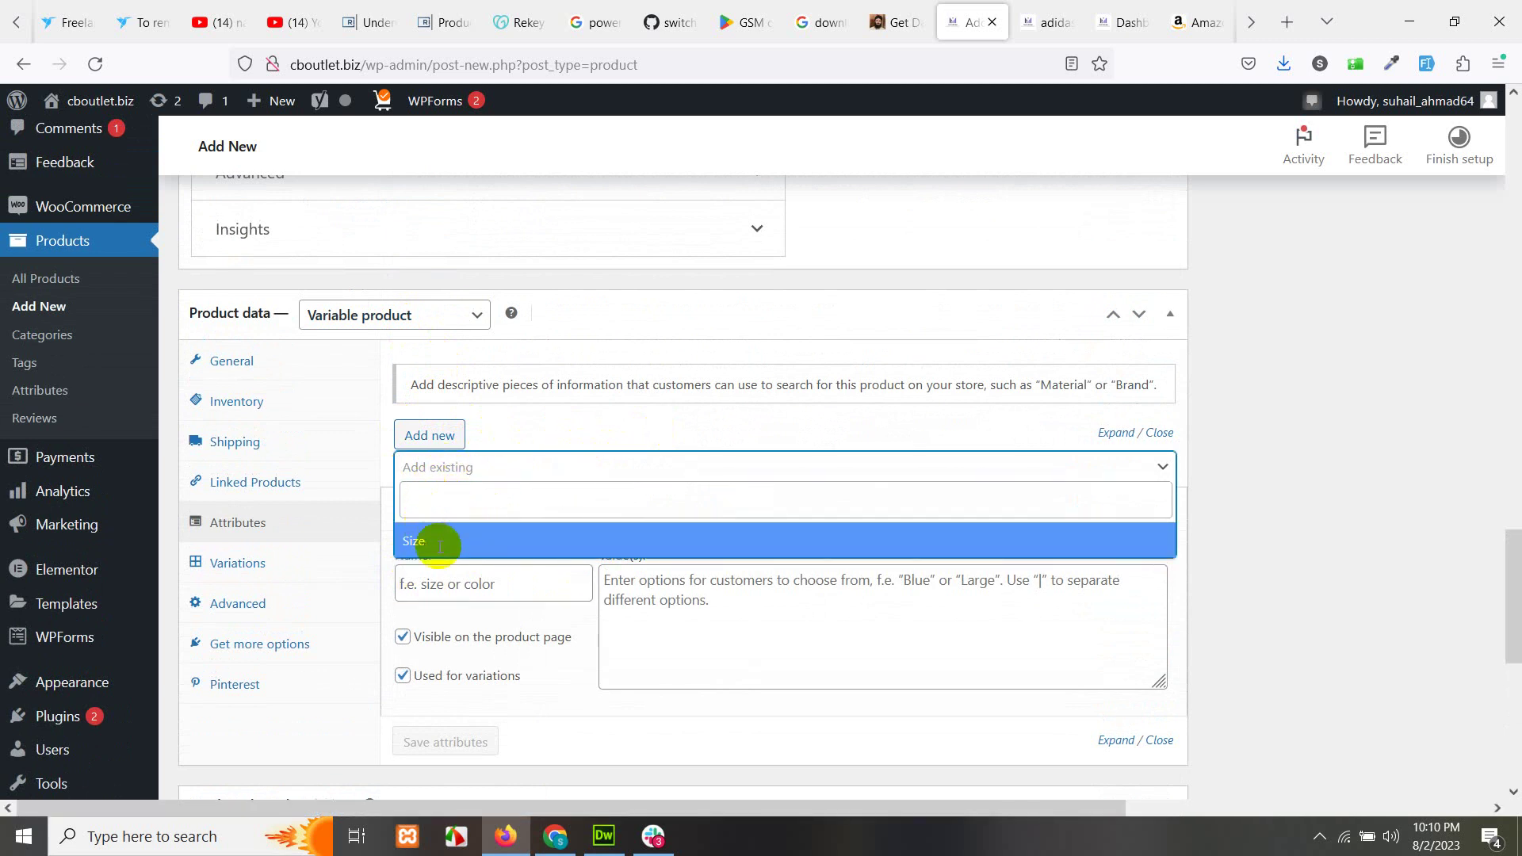
{"action": "left_click", "coordinate": [613, 729]}
{"action": "left_click", "coordinate": [475, 576]}
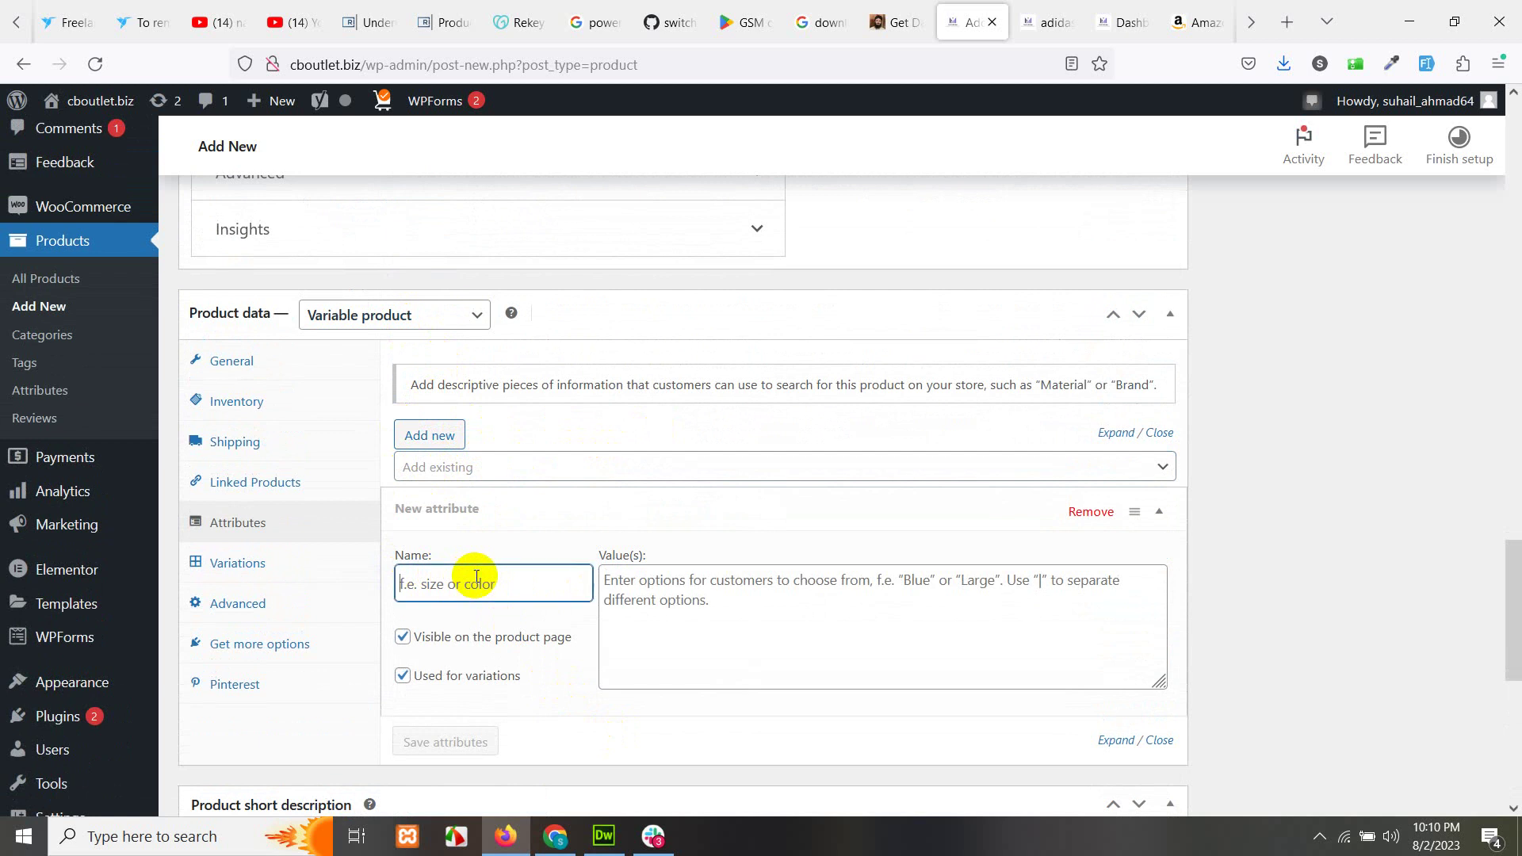
{"action": "type", "text": "color"}
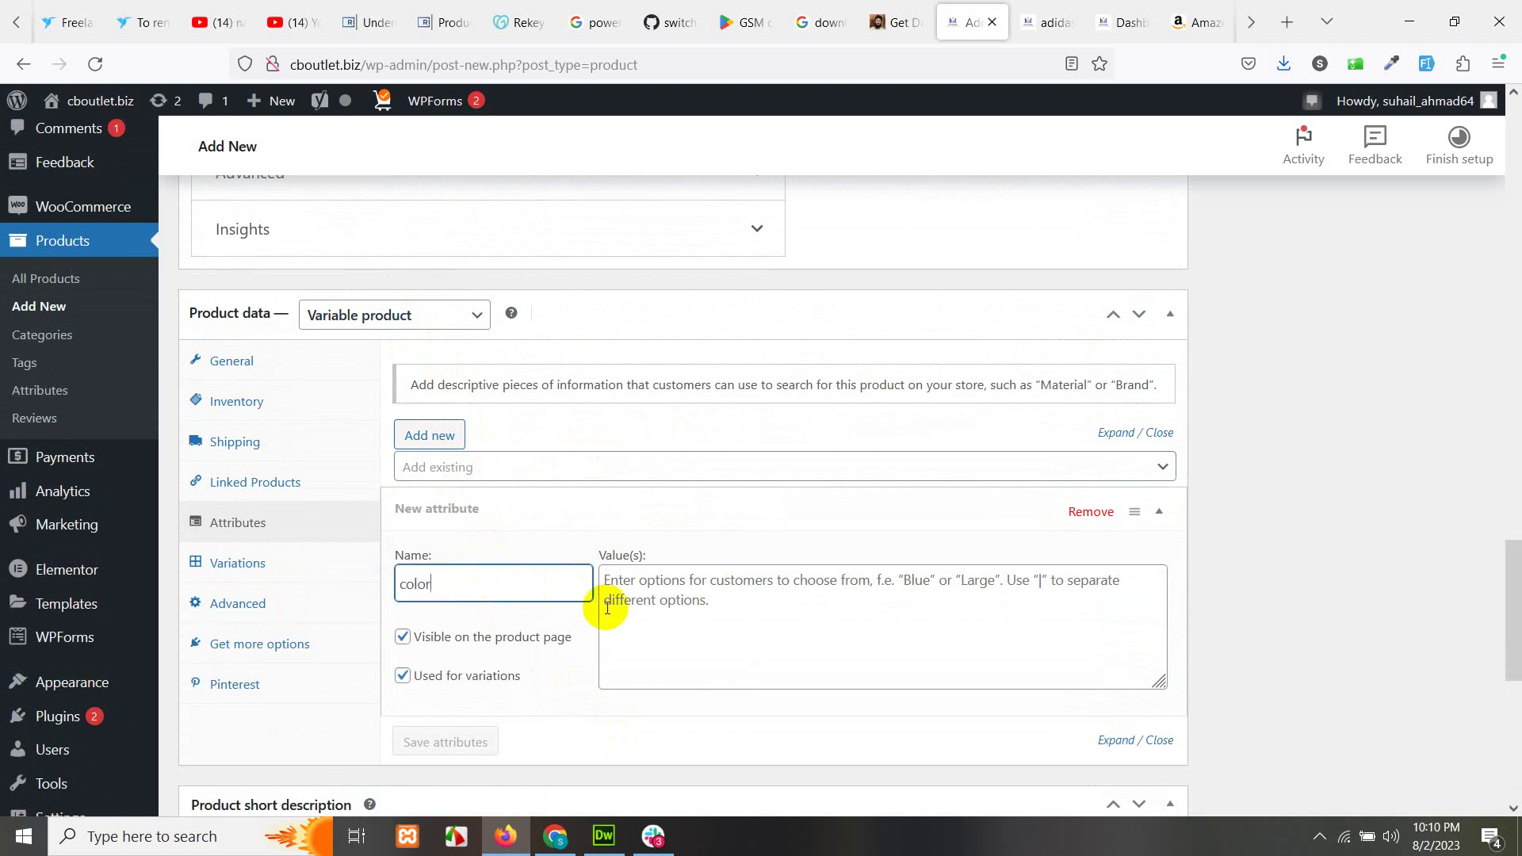
{"action": "left_click", "coordinate": [713, 609]}
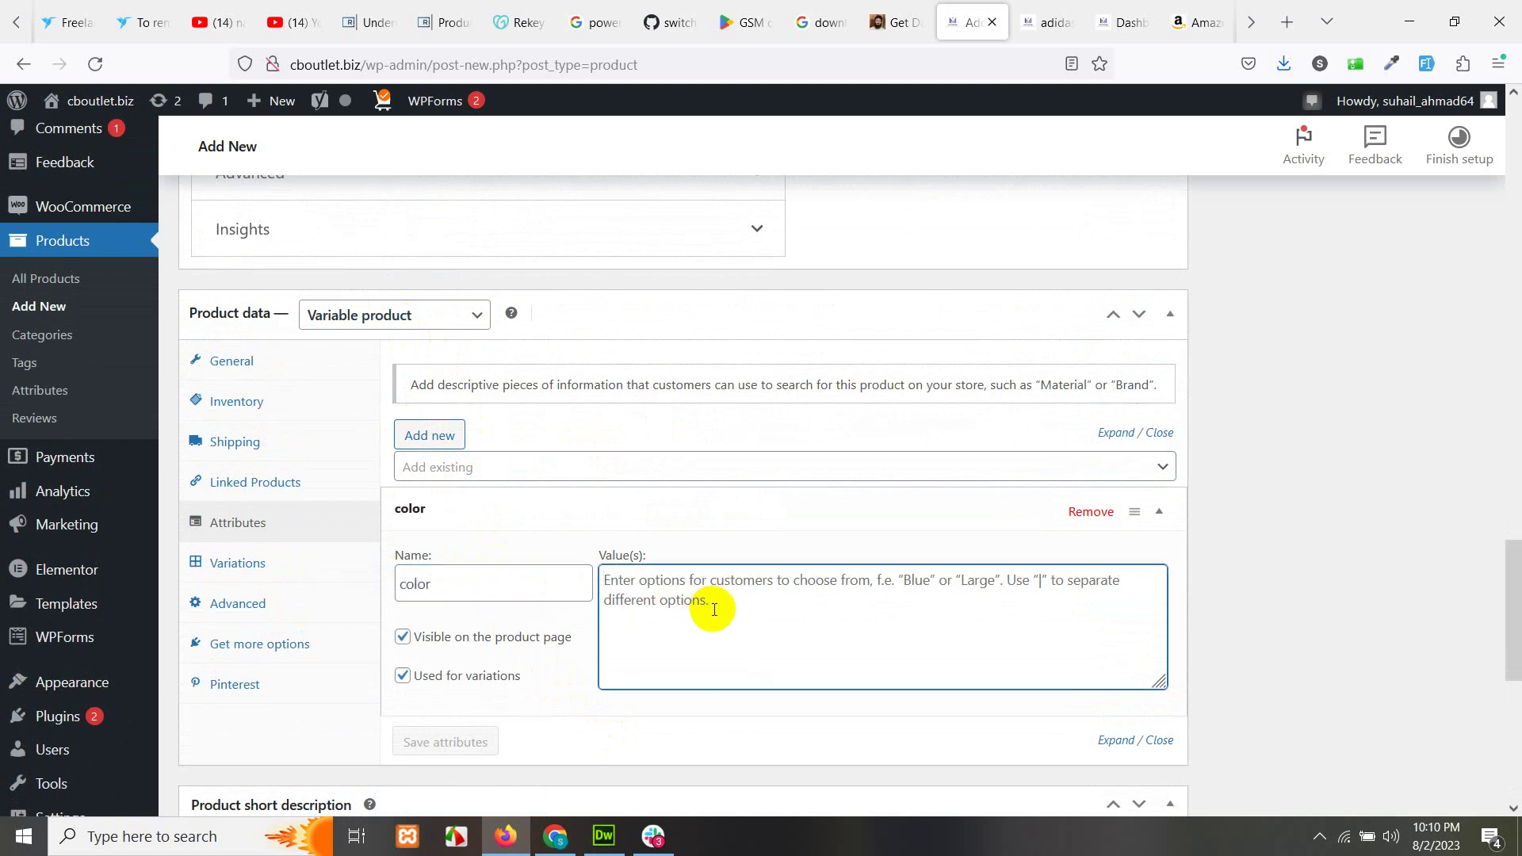
{"action": "type", "text": "Blue | Red | Yellow"}
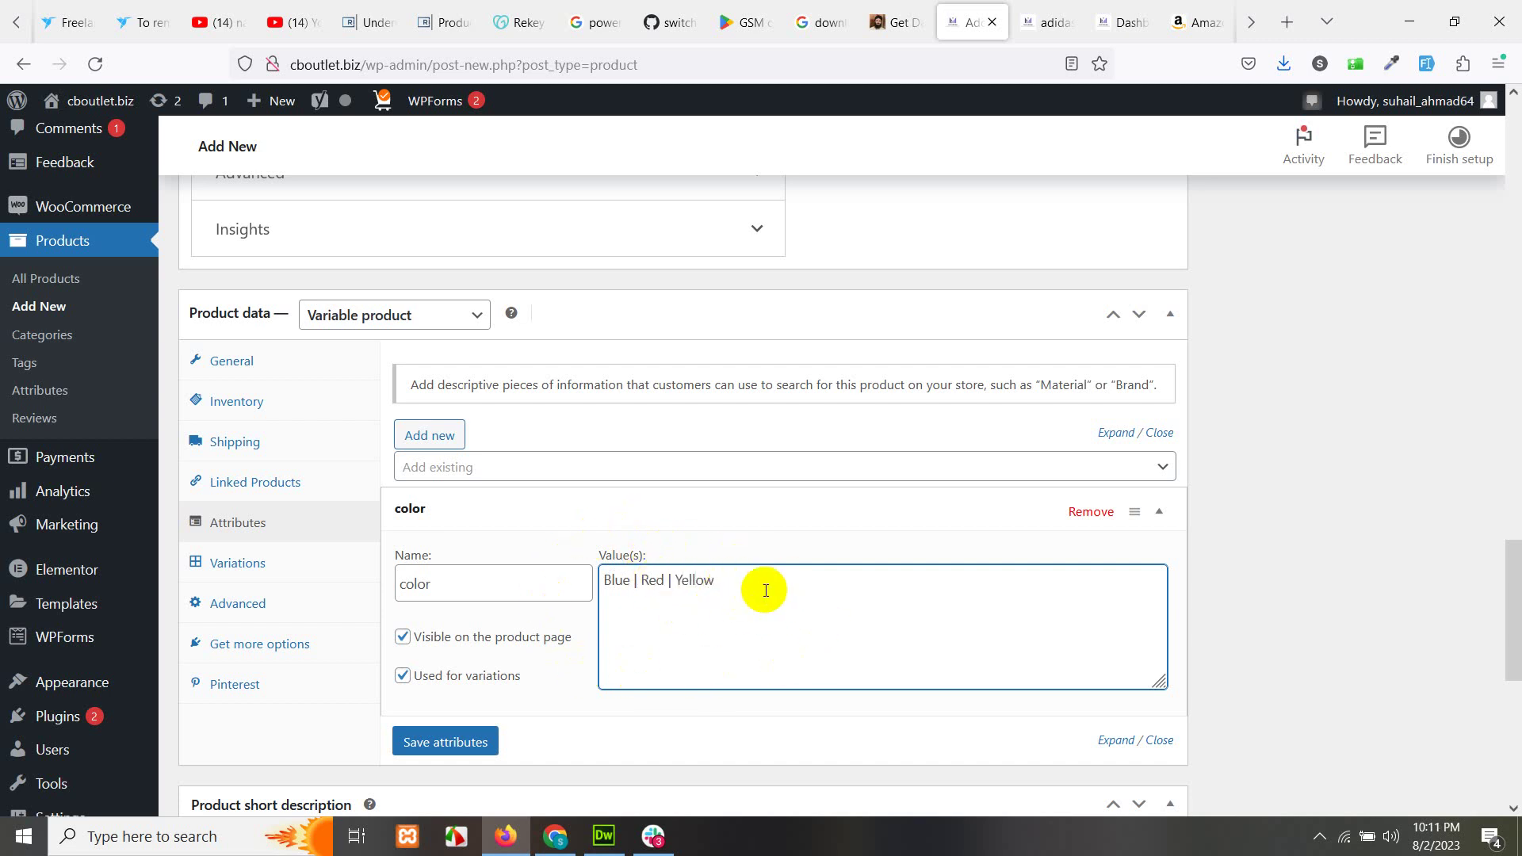
- Add the existing Size attribute to the product and select its terms 10, 11, 7, 8 and 9
{"action": "left_click", "coordinate": [486, 471]}
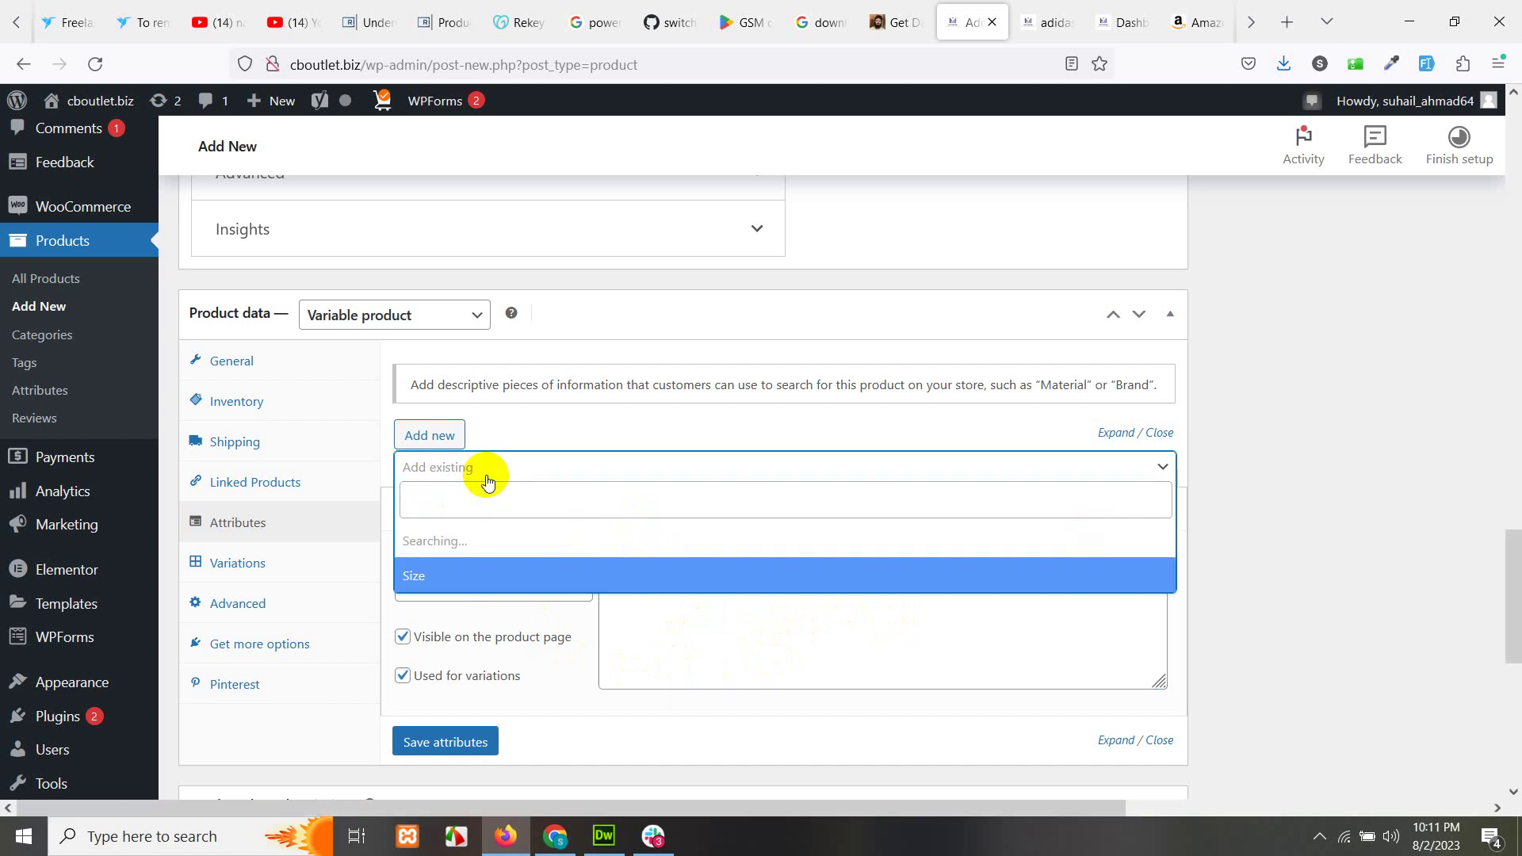
{"action": "left_click", "coordinate": [438, 577]}
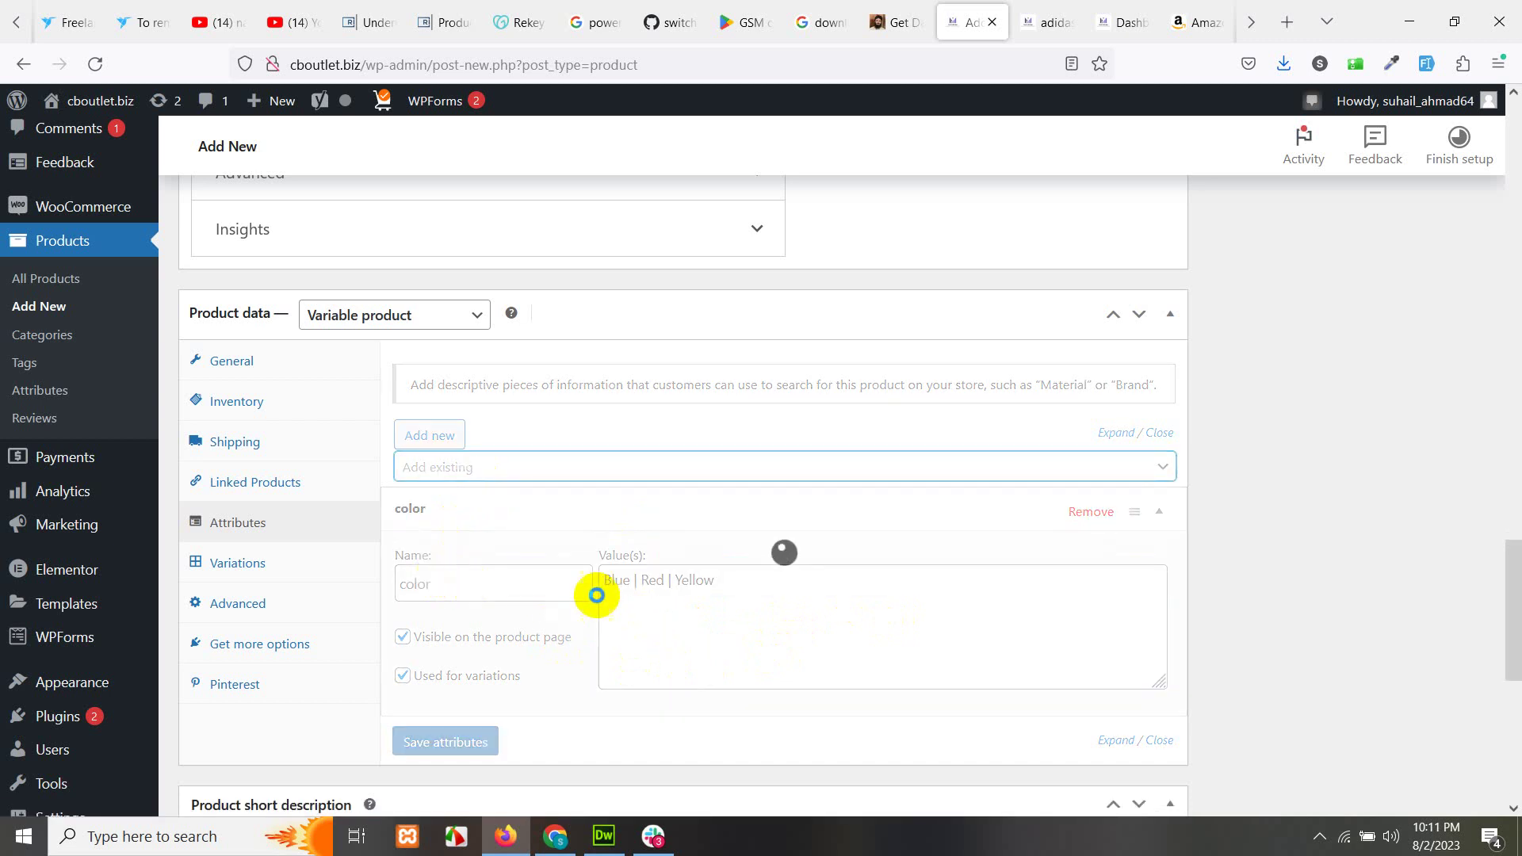
{"action": "scroll", "coordinate": [634, 475], "scroll_direction": "down", "scroll_amount": 3}
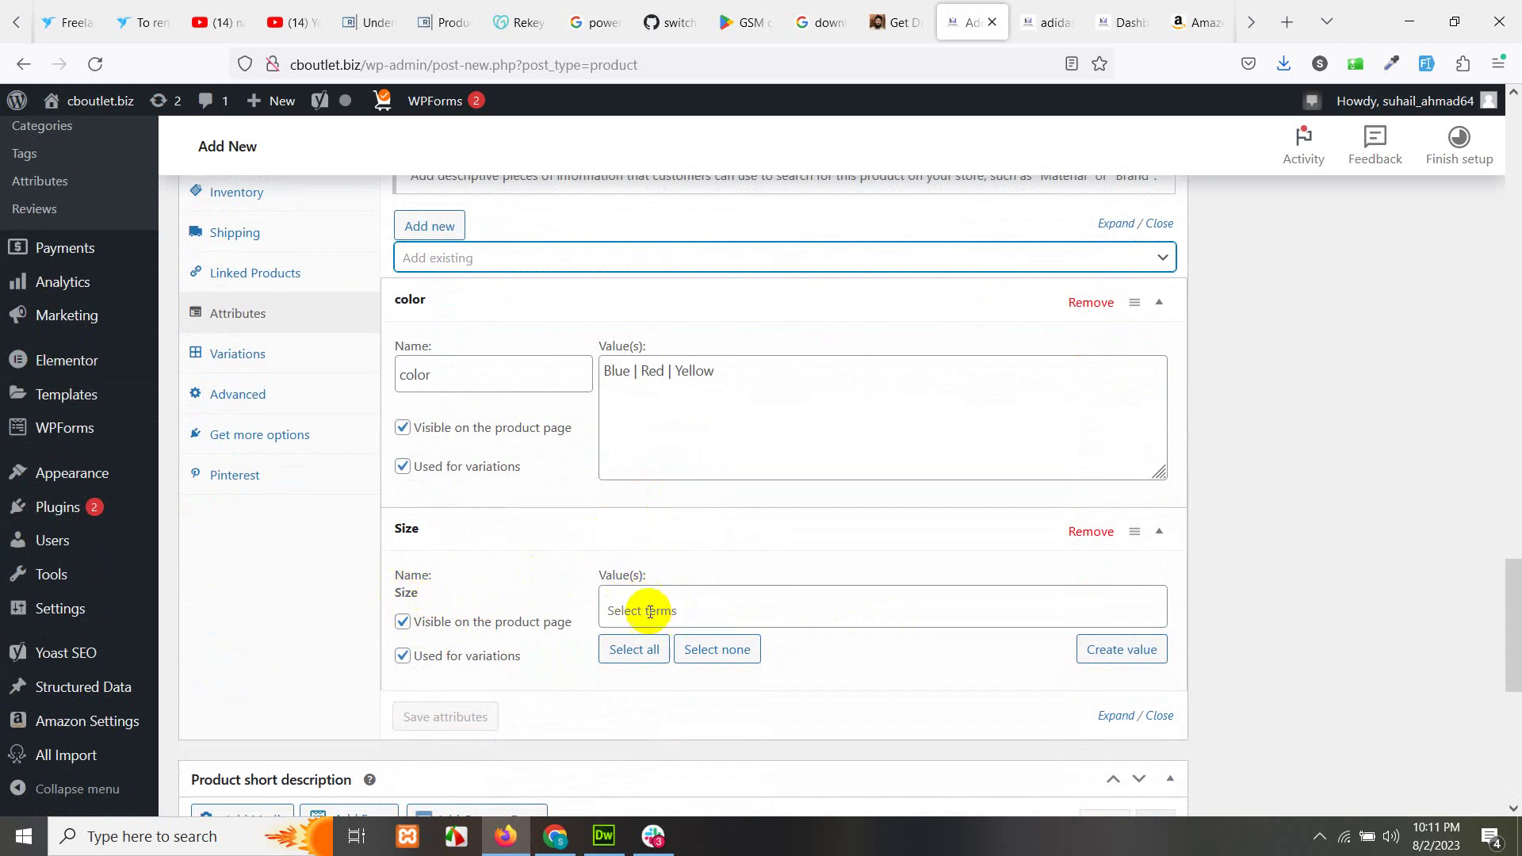
{"action": "left_click", "coordinate": [707, 609]}
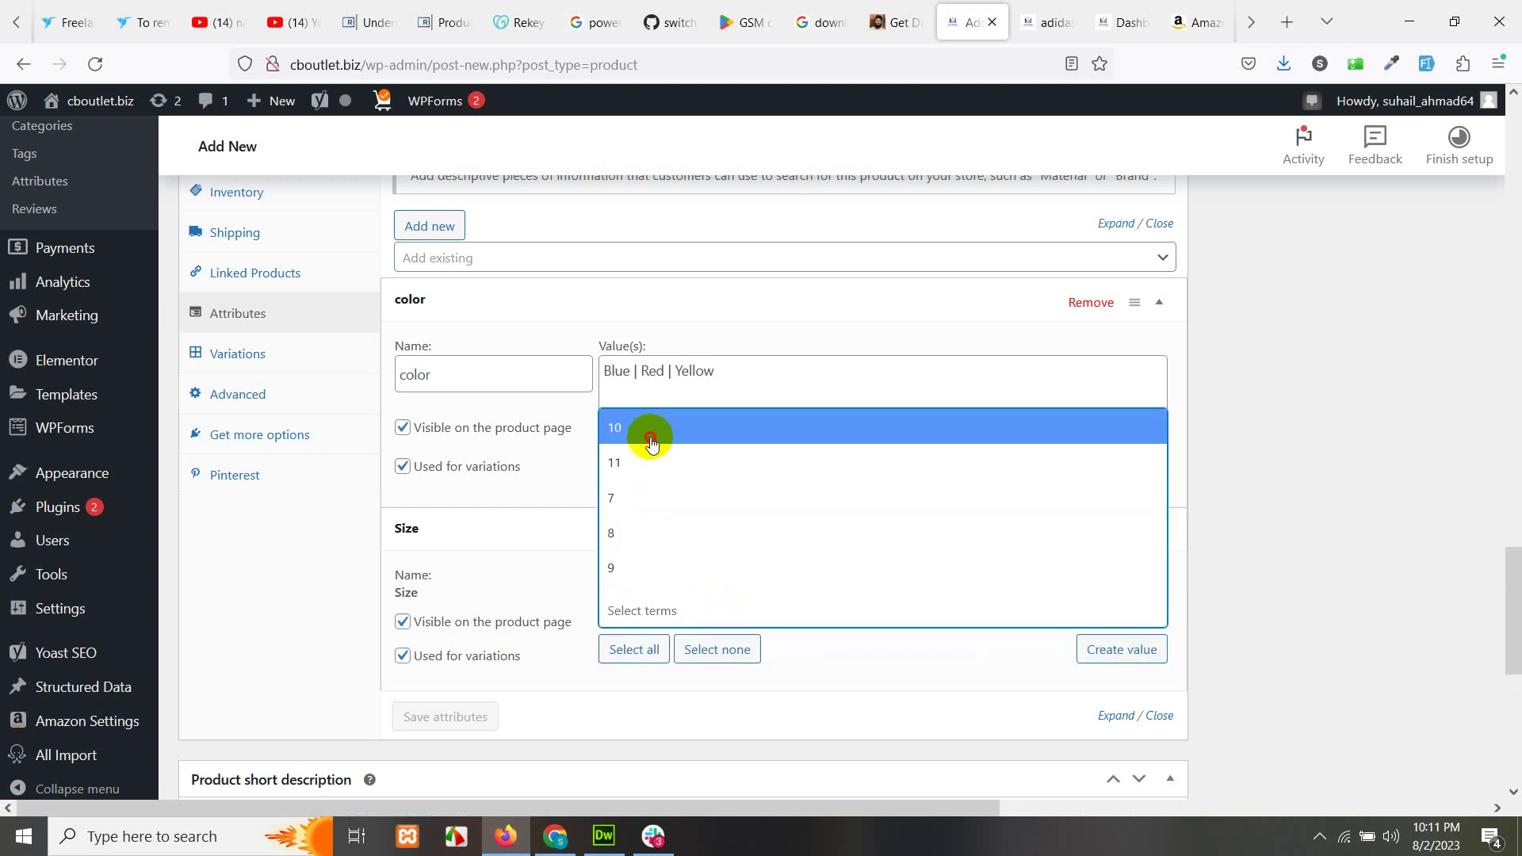
{"action": "left_click", "coordinate": [651, 442]}
{"action": "left_click", "coordinate": [697, 605]}
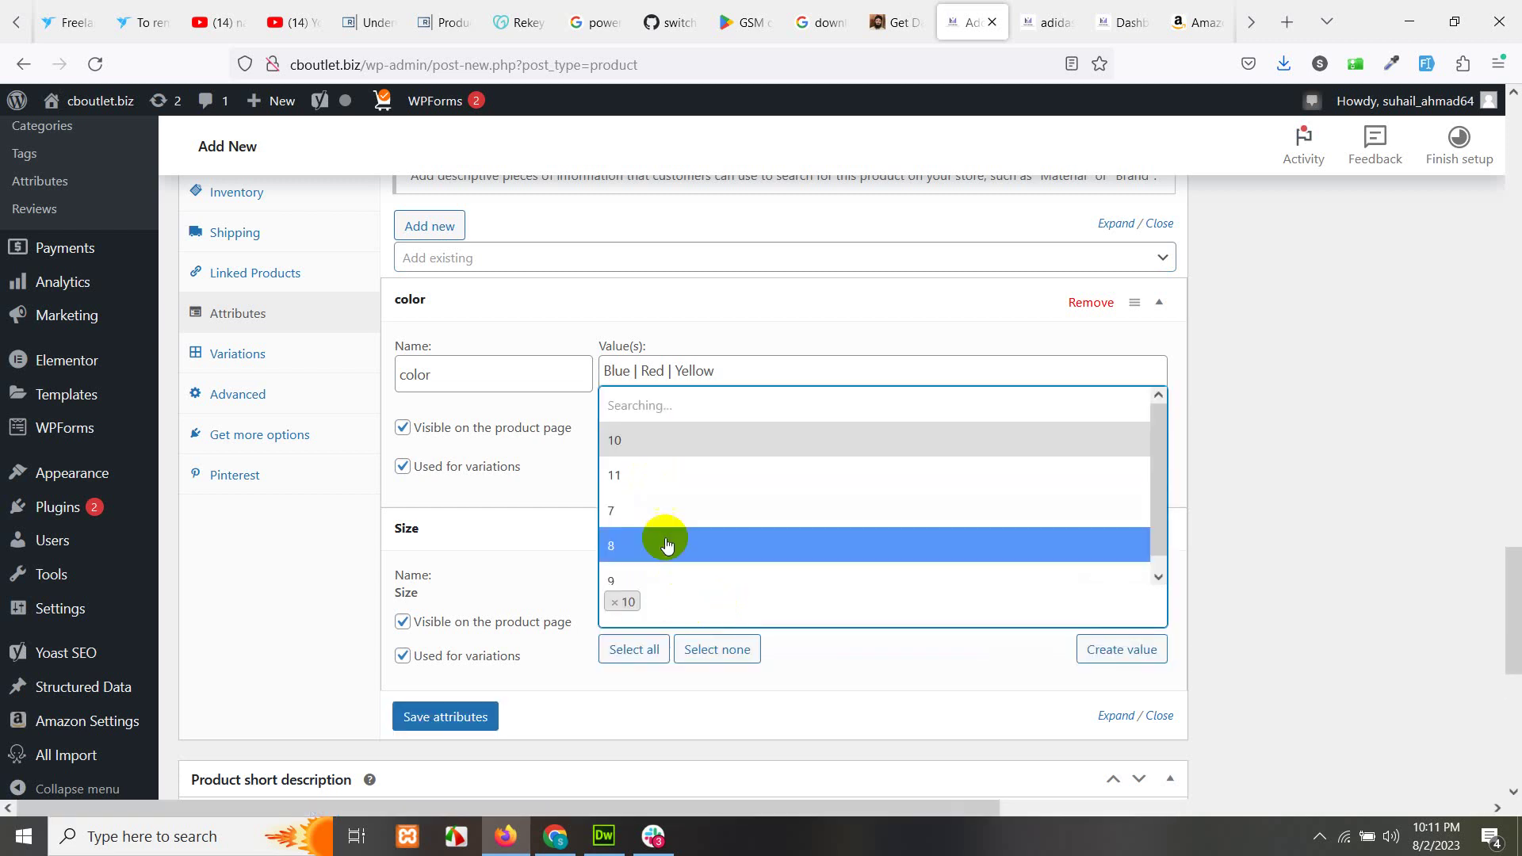
{"action": "left_click", "coordinate": [651, 484]}
{"action": "left_click", "coordinate": [738, 599]}
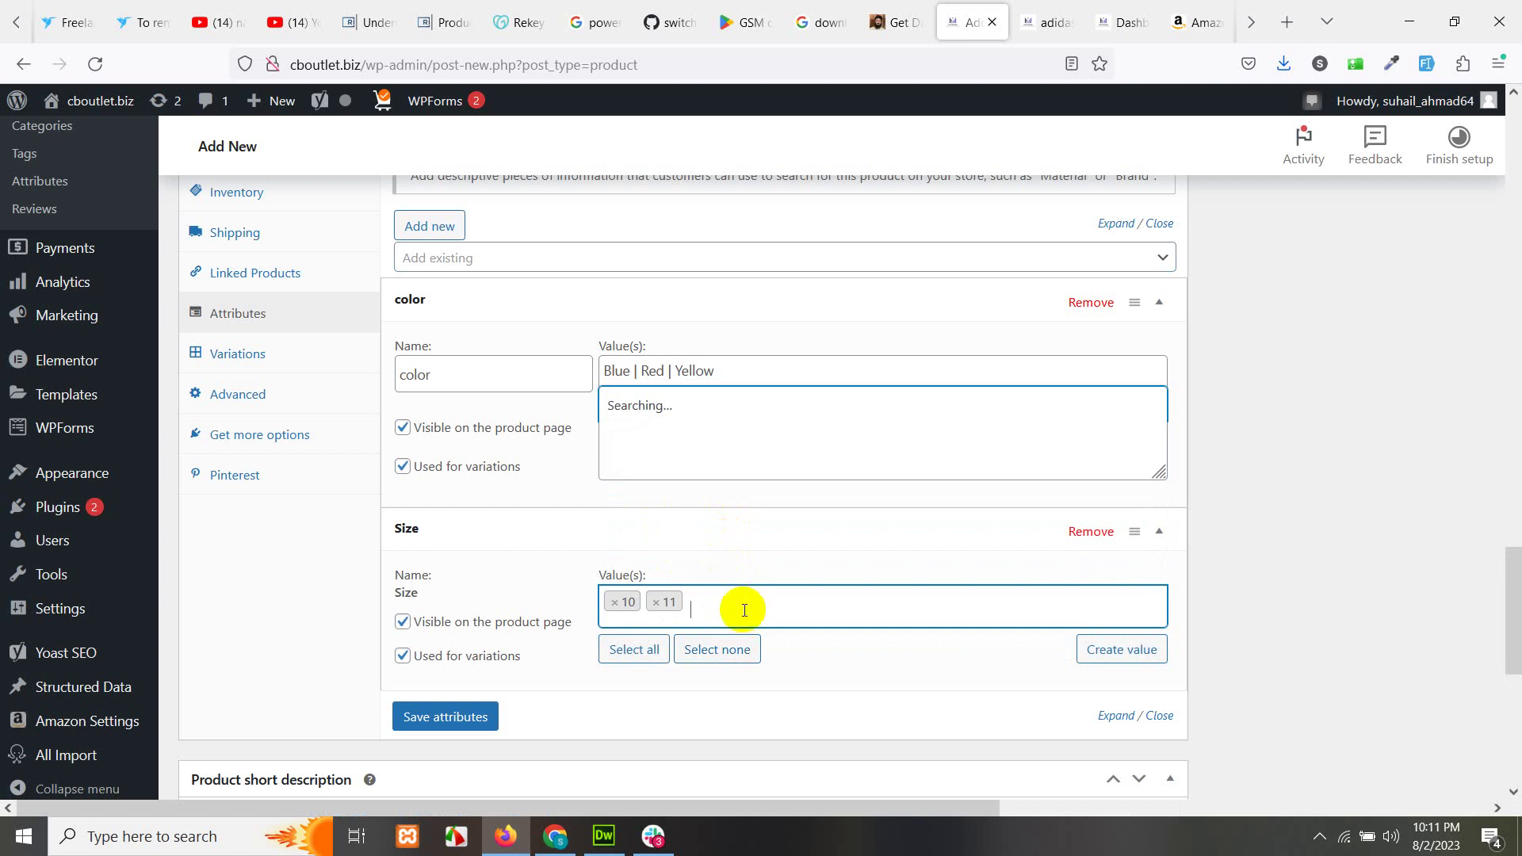
{"action": "left_click", "coordinate": [711, 602]}
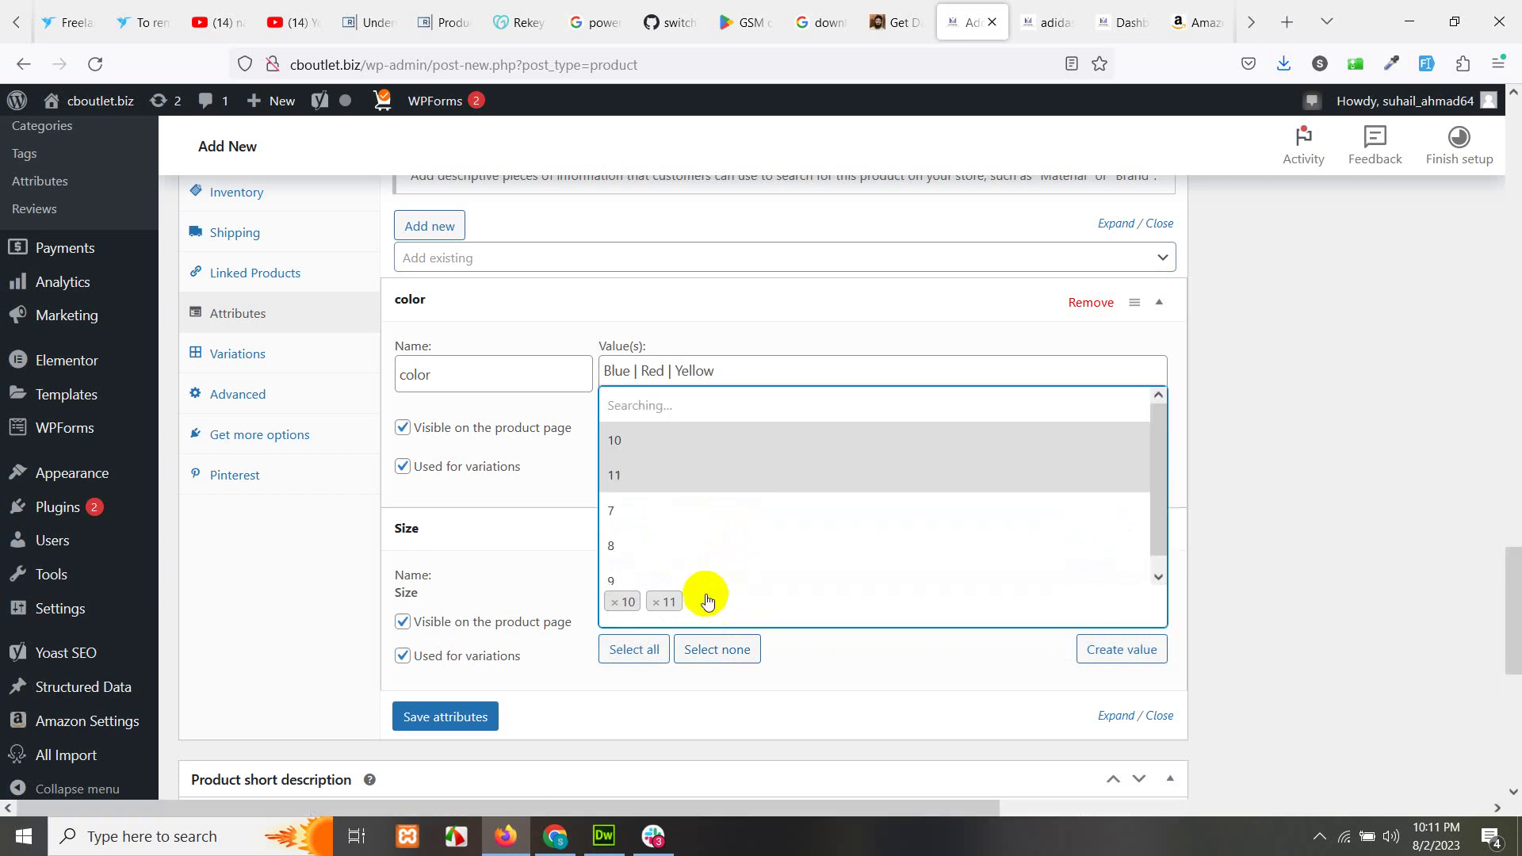
{"action": "left_click", "coordinate": [638, 509]}
{"action": "left_click", "coordinate": [770, 604]}
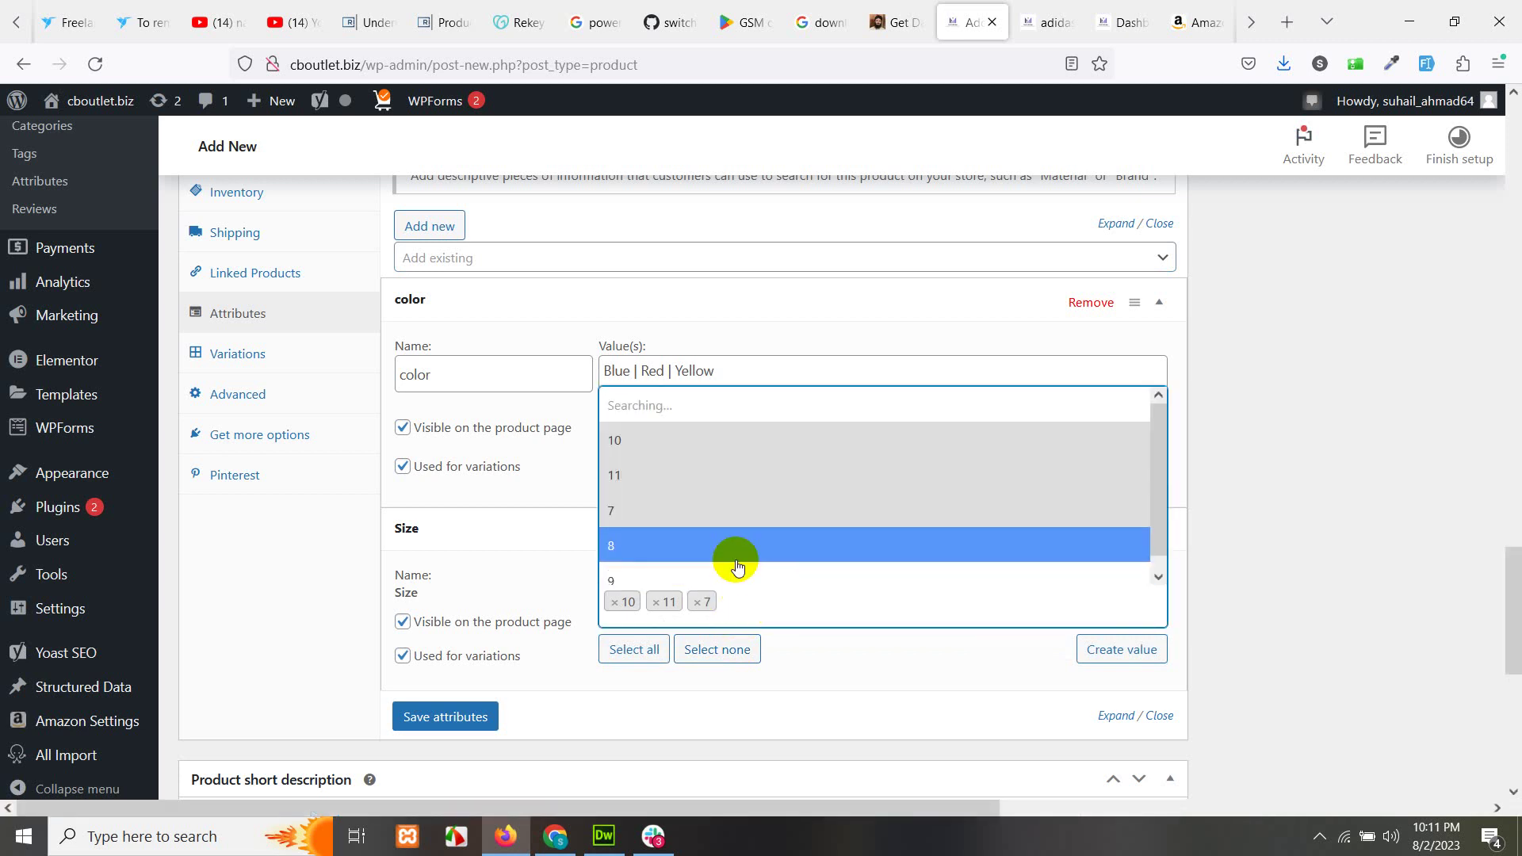
{"action": "left_click", "coordinate": [736, 563]}
{"action": "left_click", "coordinate": [773, 602]}
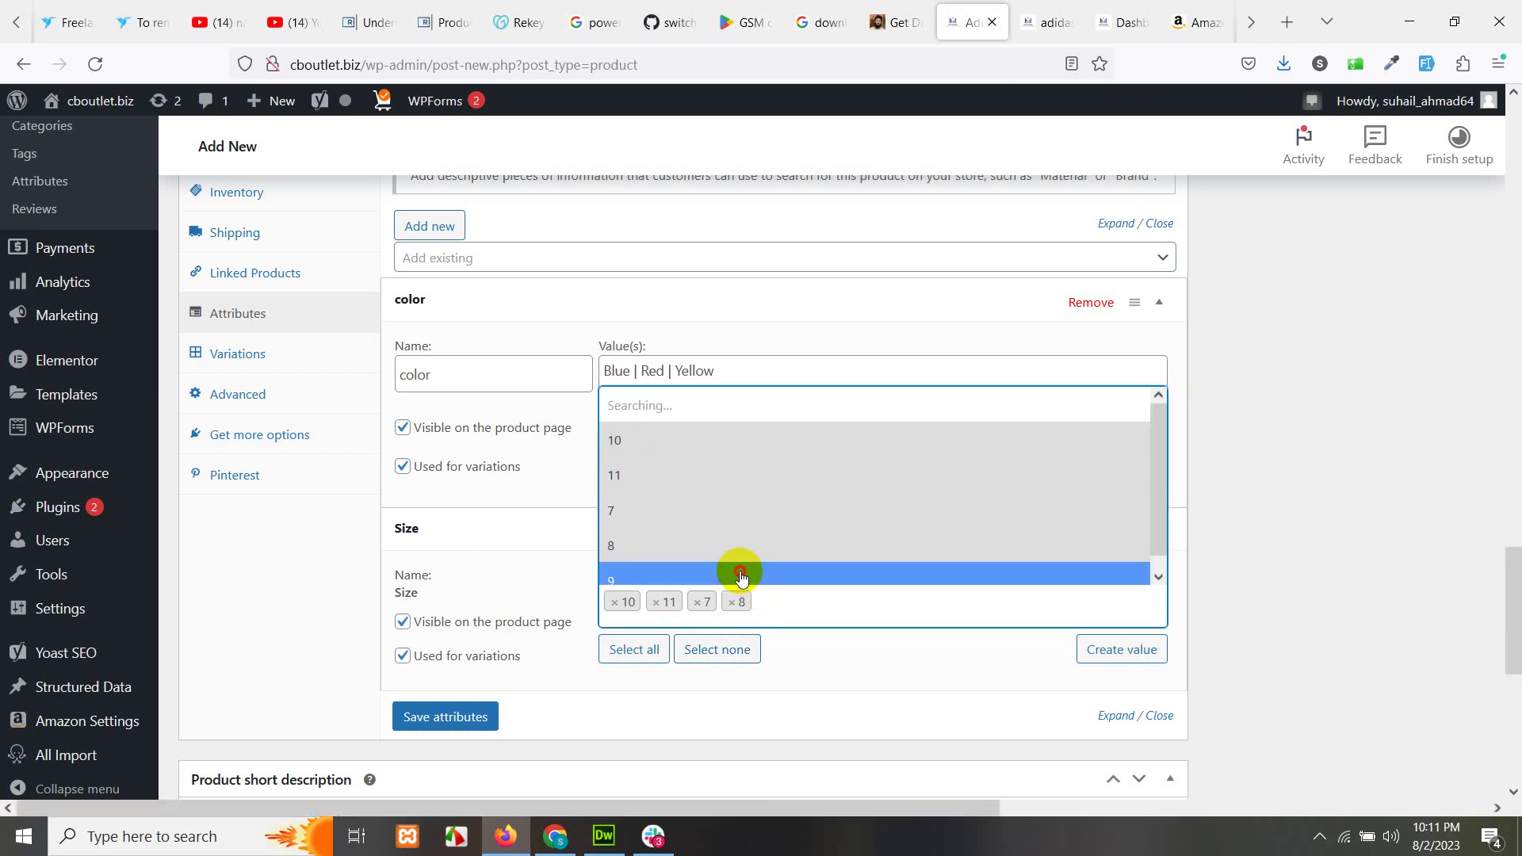
{"action": "left_click", "coordinate": [741, 577]}
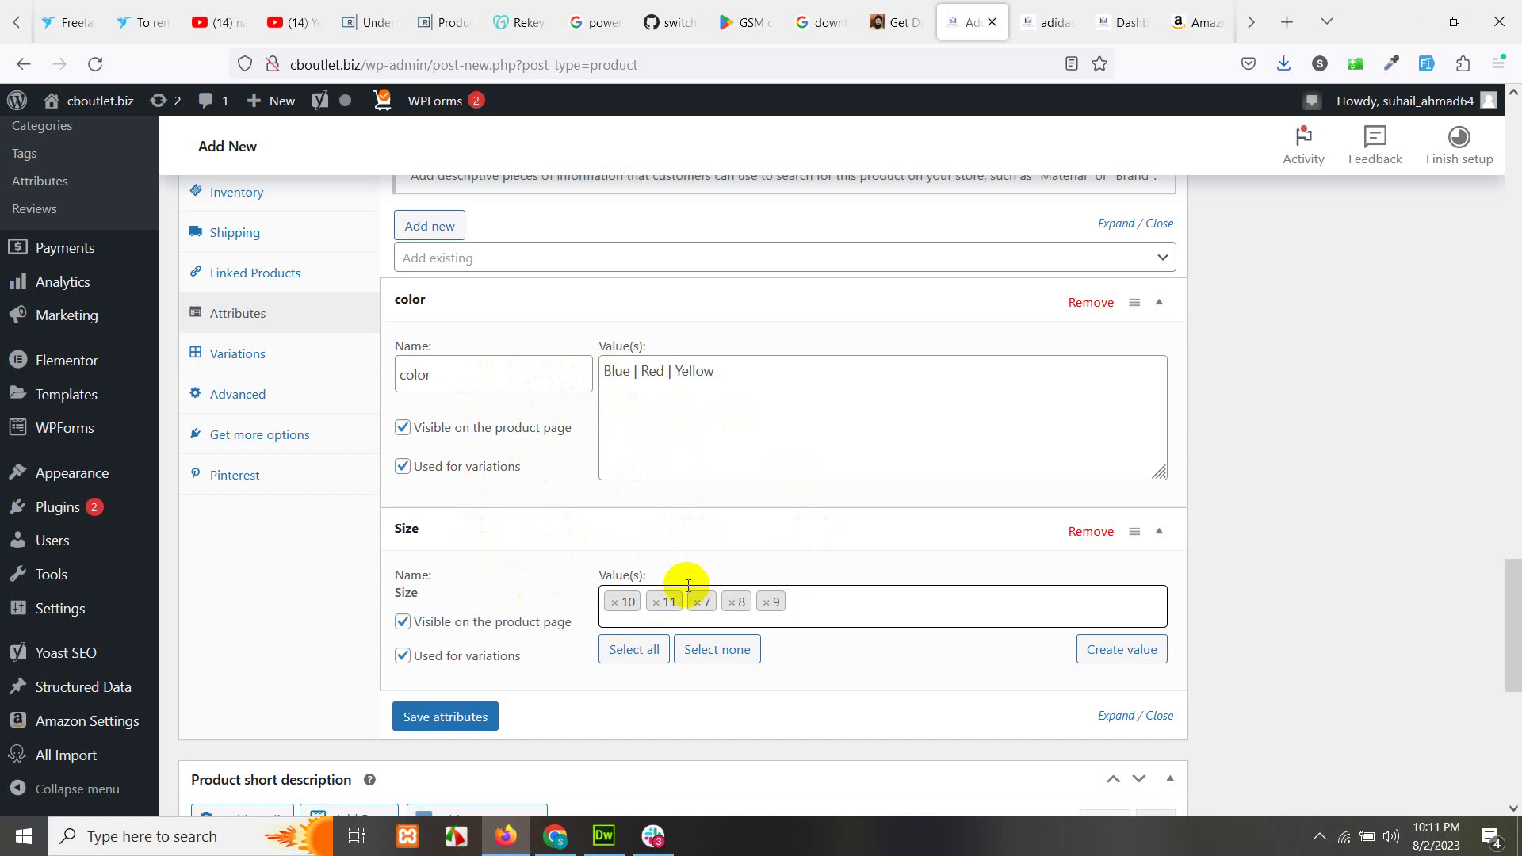
- Save the product's color and Size attributes and check that color is enabled for variations
{"action": "left_click", "coordinate": [453, 717]}
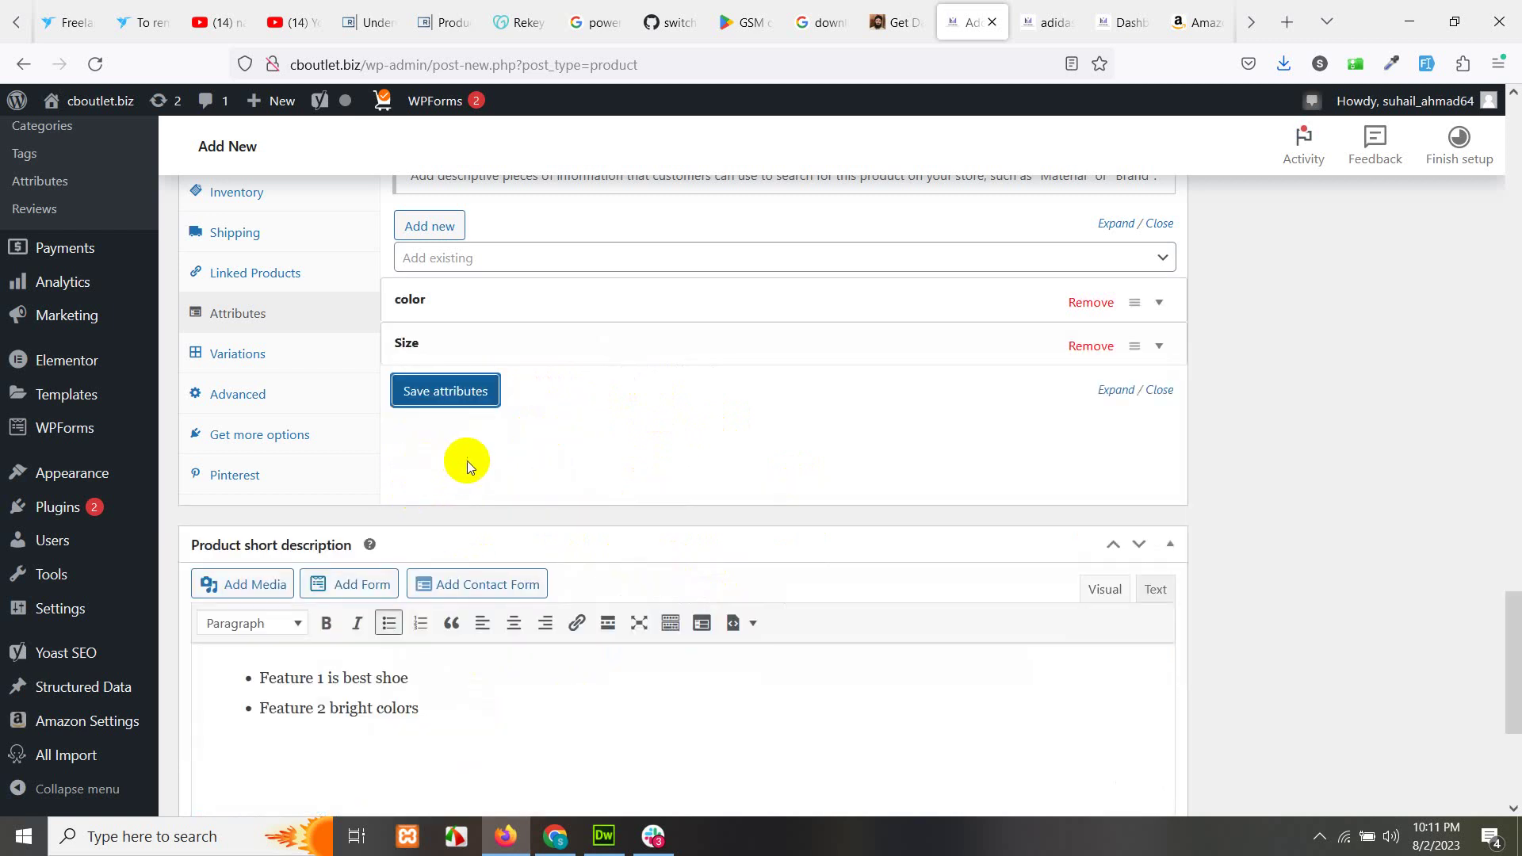
{"action": "left_click", "coordinate": [500, 304]}
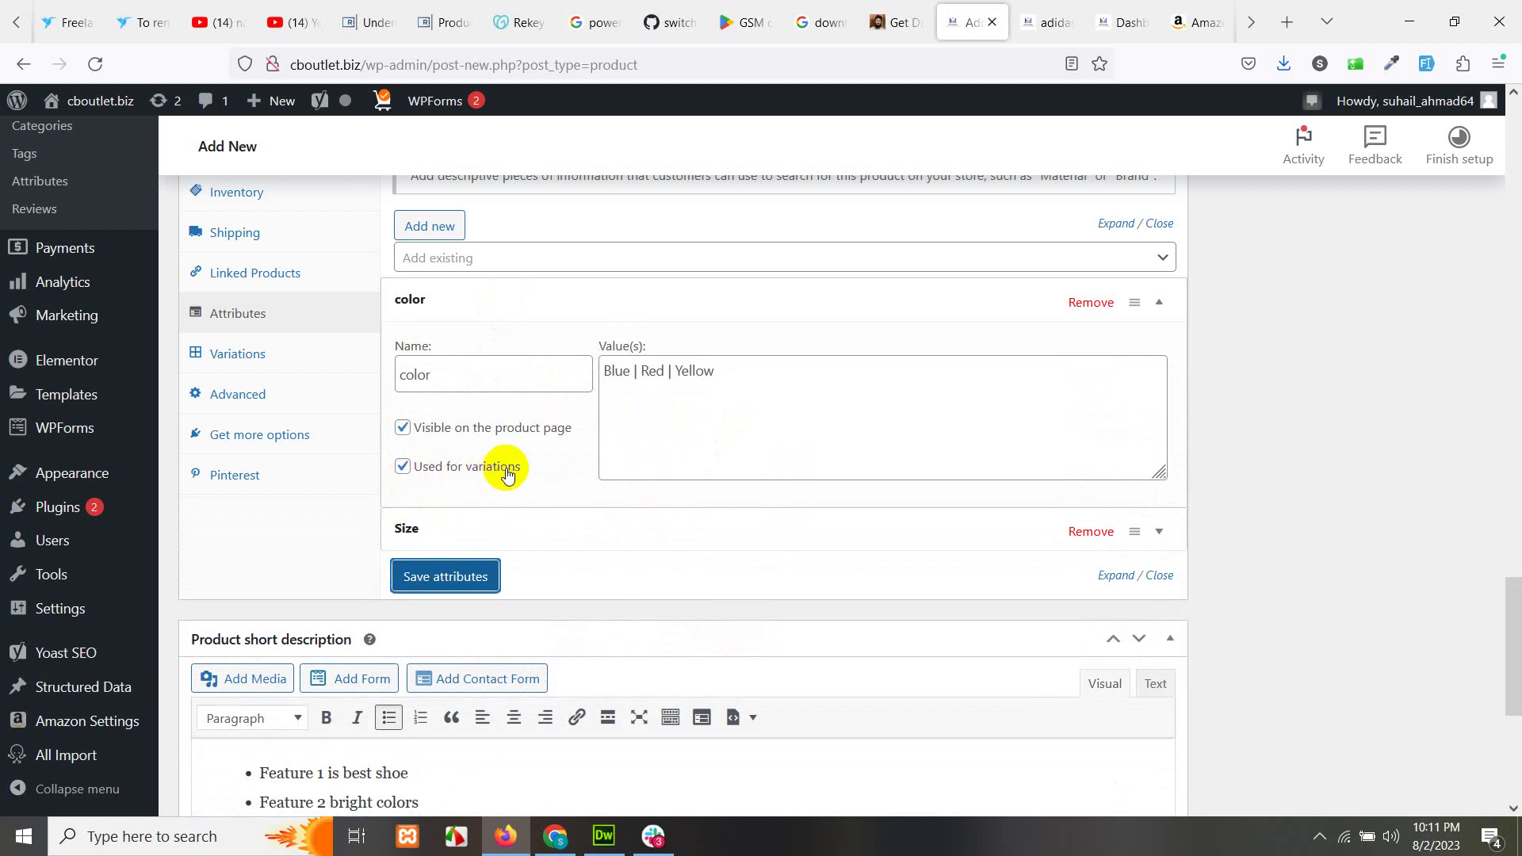
{"action": "left_click", "coordinate": [533, 311]}
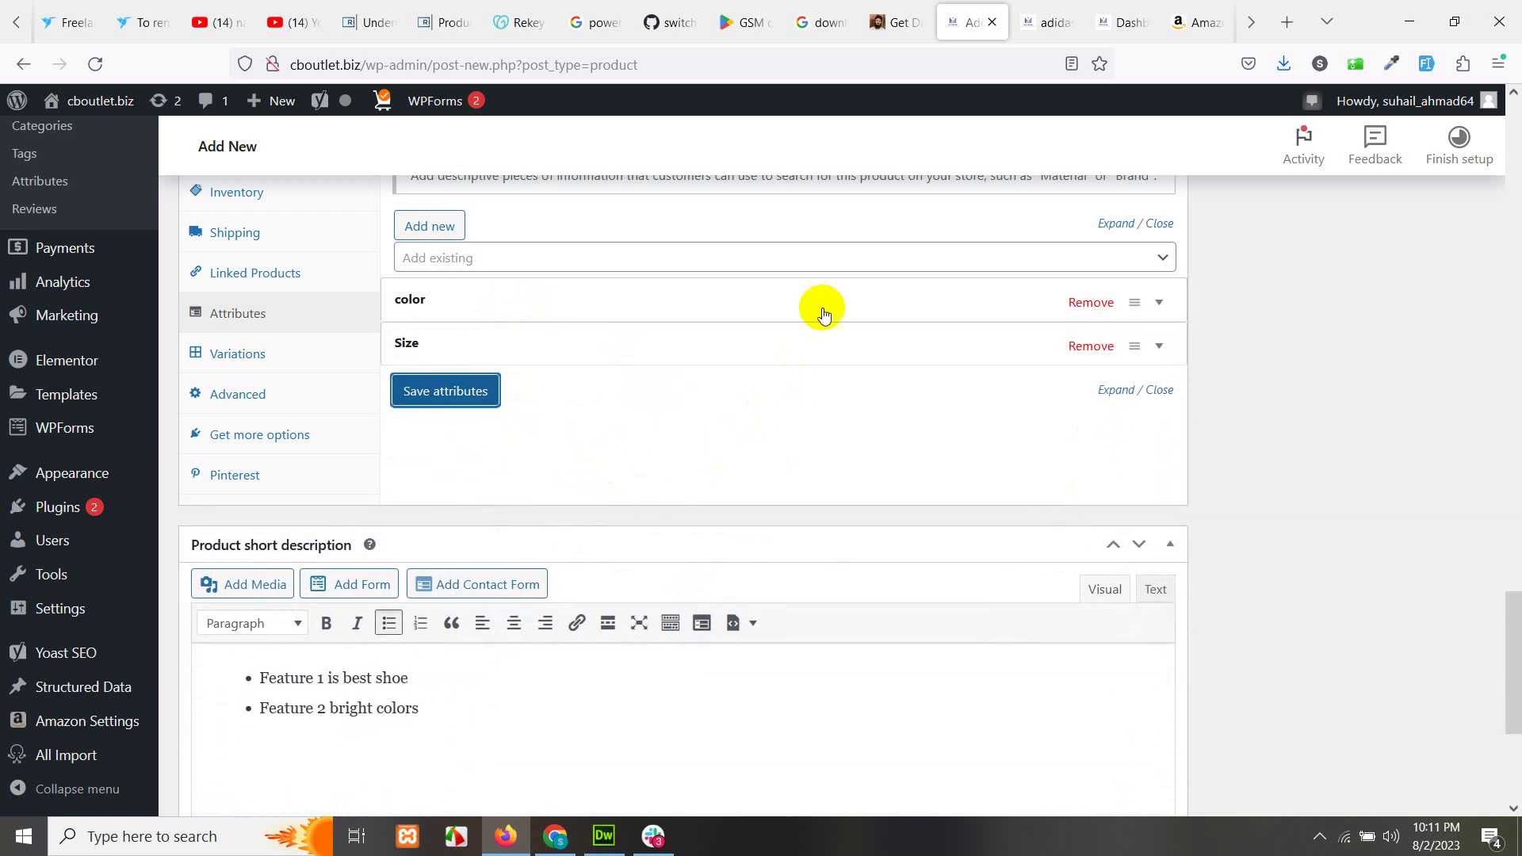
- Publish the Sample Shoe Addidas product
{"action": "scroll", "coordinate": [825, 485], "scroll_direction": "up", "scroll_amount": 10}
{"action": "scroll", "coordinate": [825, 487], "scroll_direction": "up", "scroll_amount": 10}
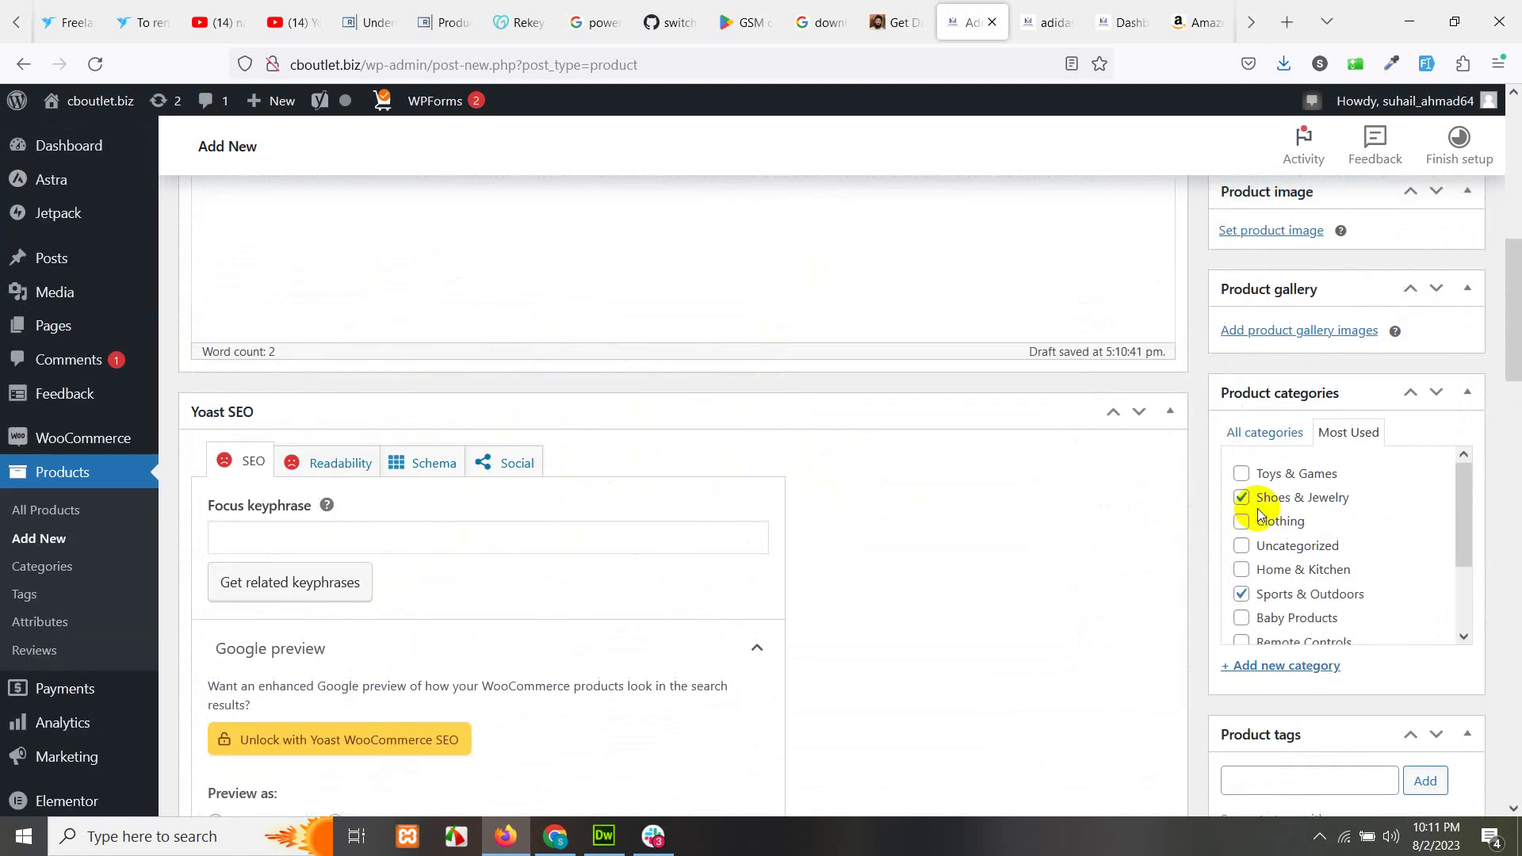
{"action": "left_click", "coordinate": [1440, 646]}
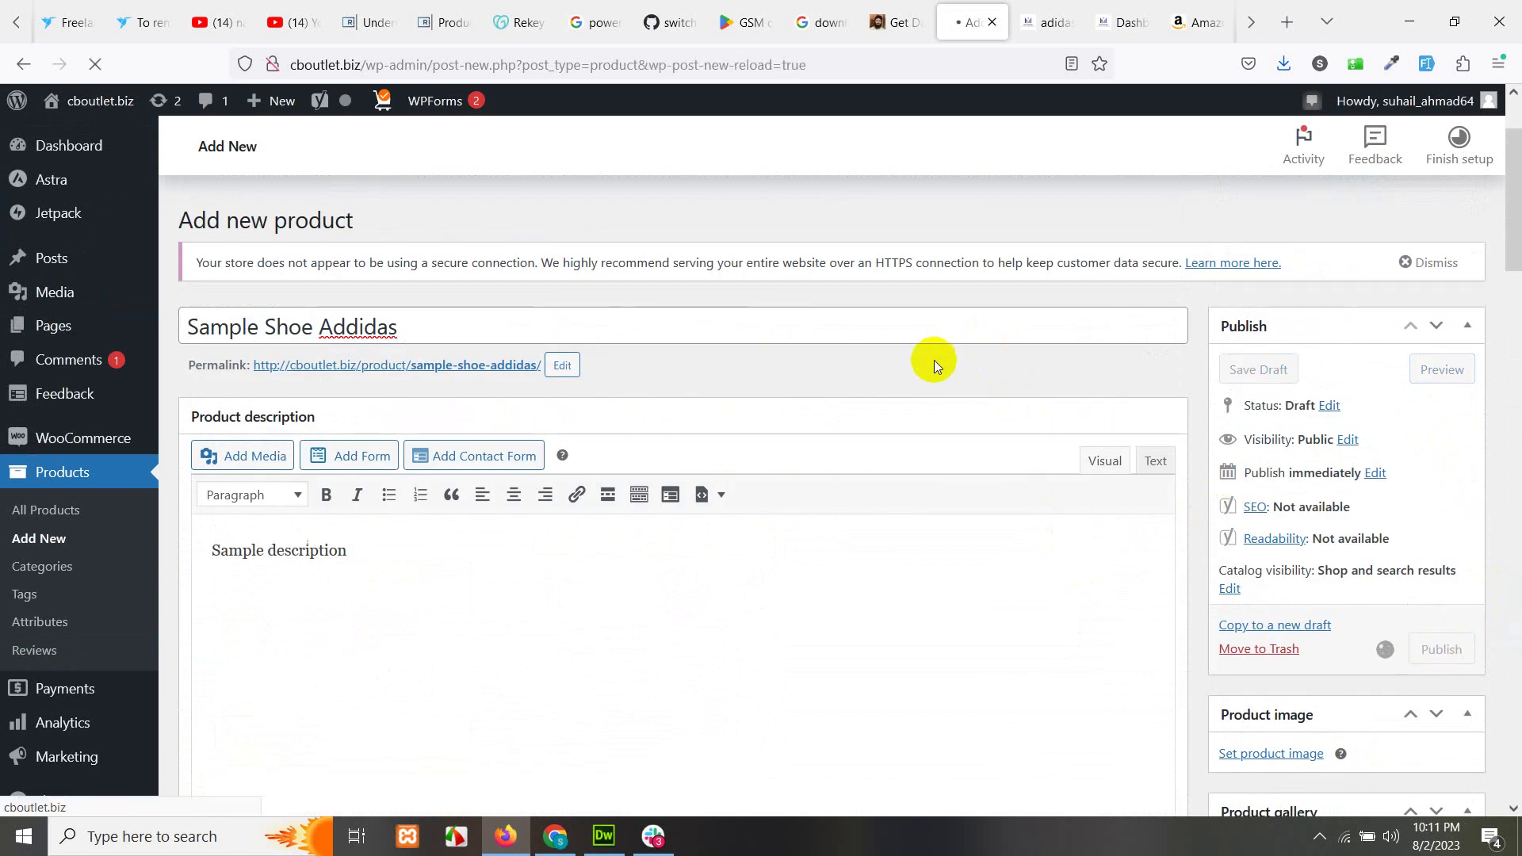
- Open the product's permalink in a new tab and check the color and Size values under its additional information
{"action": "right_click", "coordinate": [469, 379]}
{"action": "left_click", "coordinate": [507, 385]}
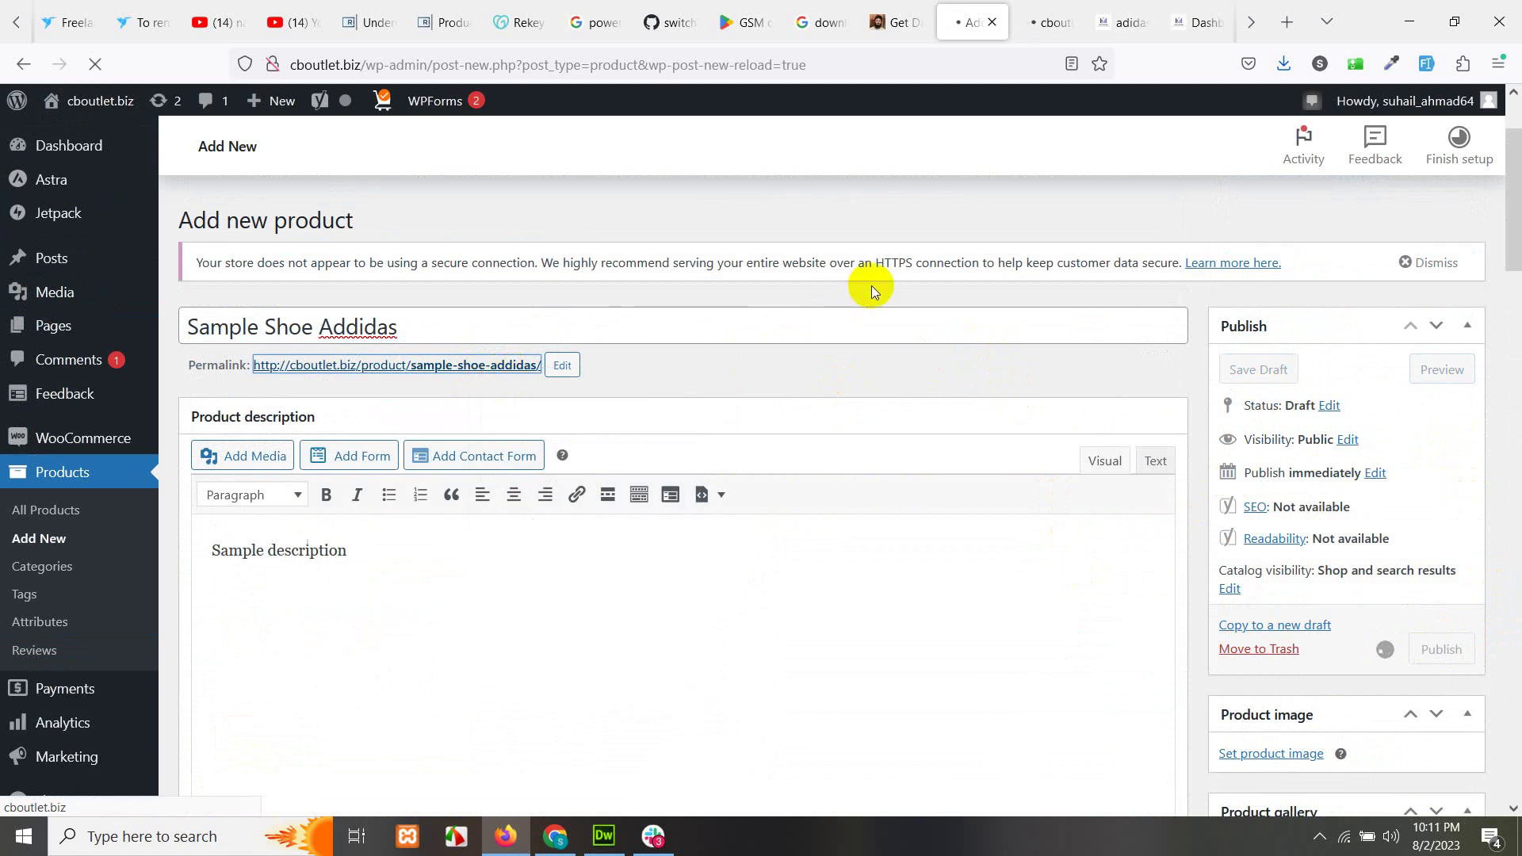
{"action": "left_click", "coordinate": [1039, 17]}
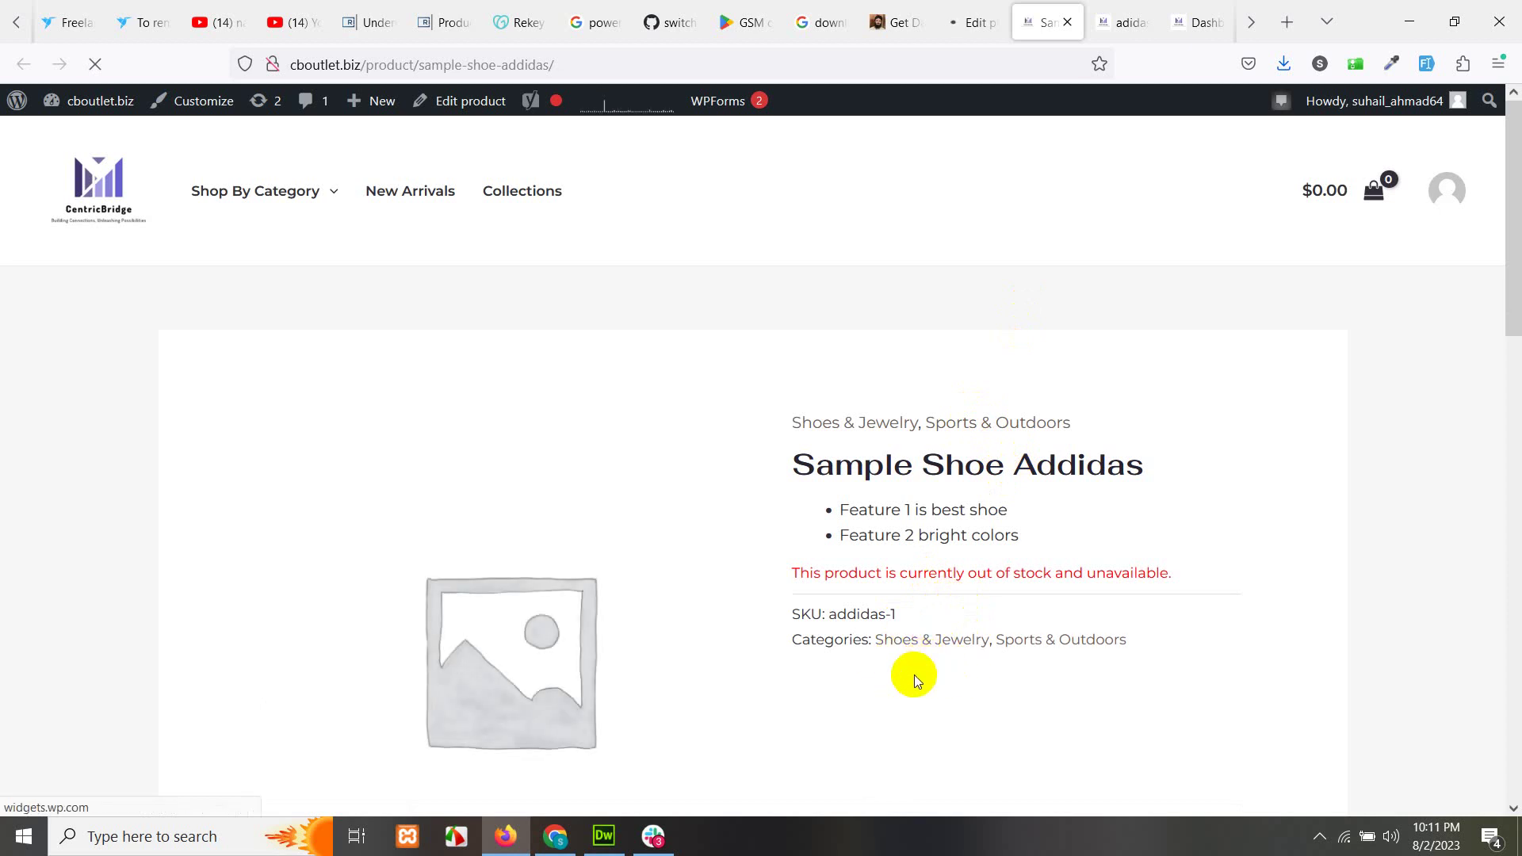
{"action": "scroll", "coordinate": [912, 674], "scroll_direction": "down", "scroll_amount": 5}
{"action": "left_click", "coordinate": [488, 483]}
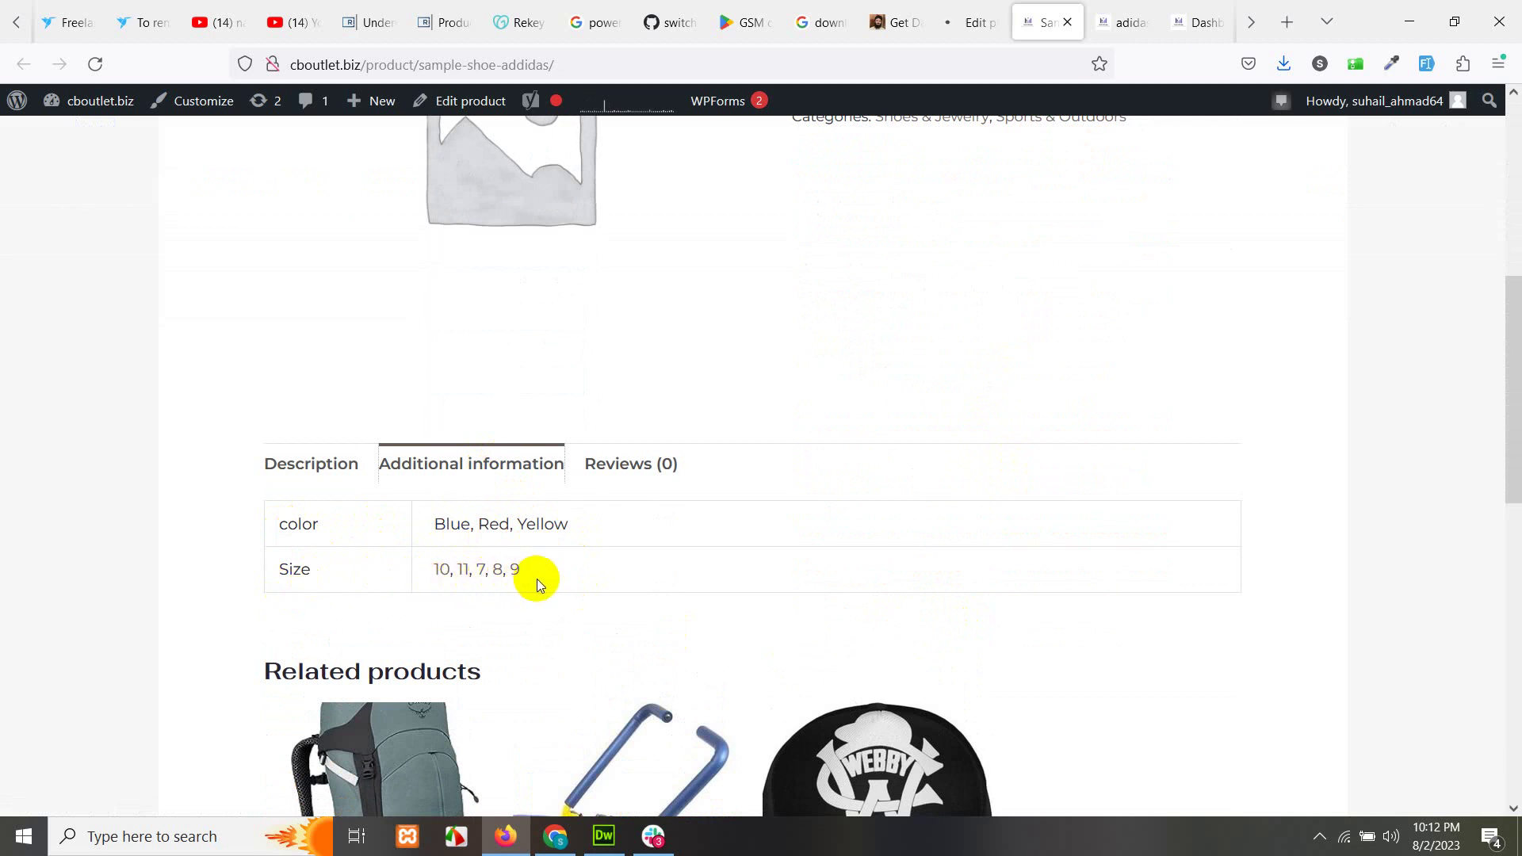
{"action": "scroll", "coordinate": [710, 593], "scroll_direction": "up", "scroll_amount": 5}
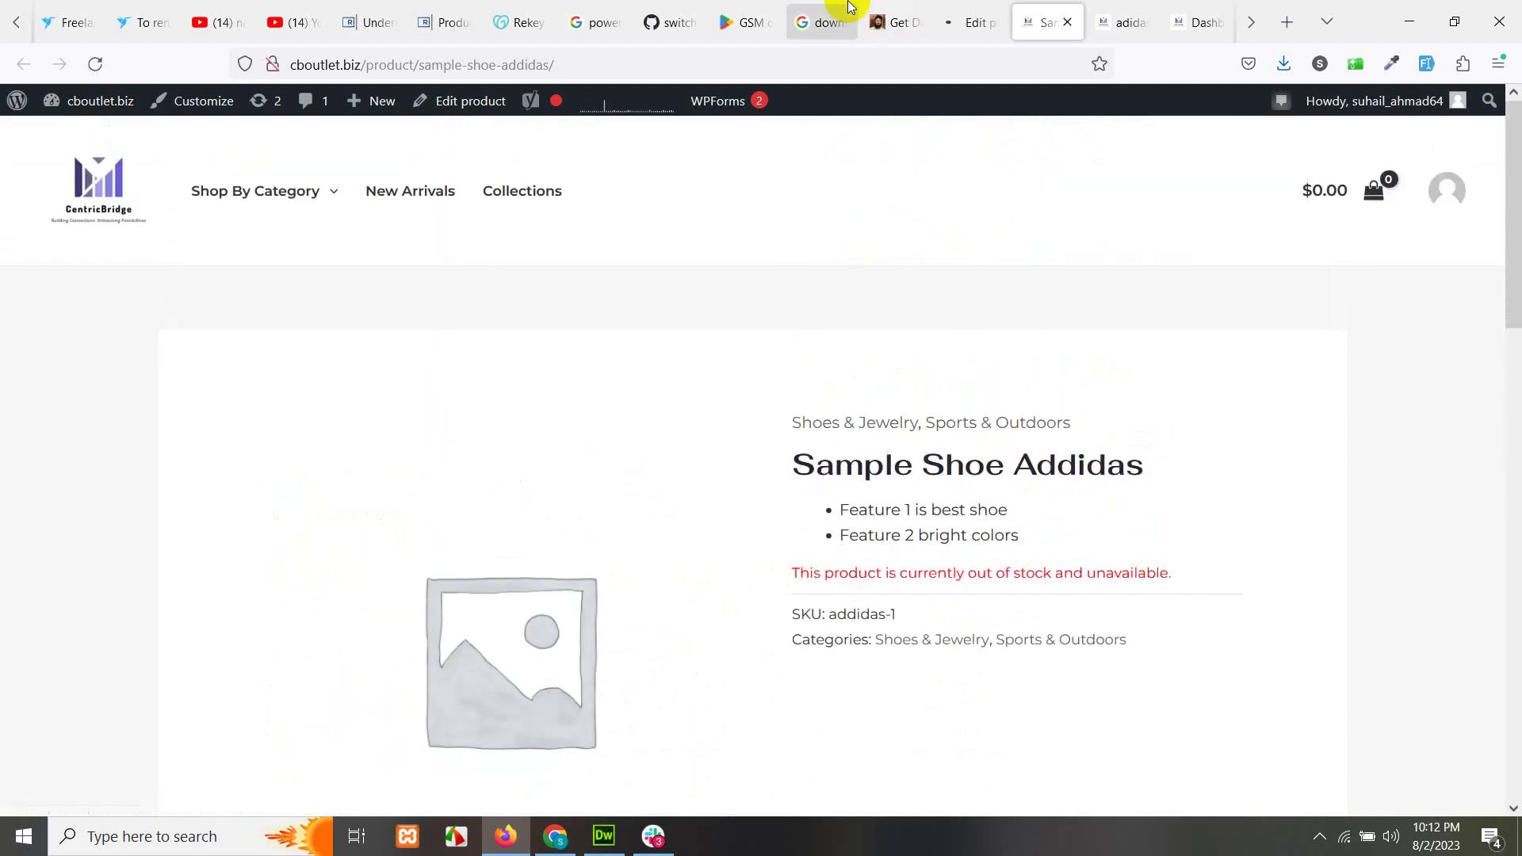
- Return to the product editor and generate variations for every combination of the color and Size attributes
{"action": "left_click", "coordinate": [958, 7]}
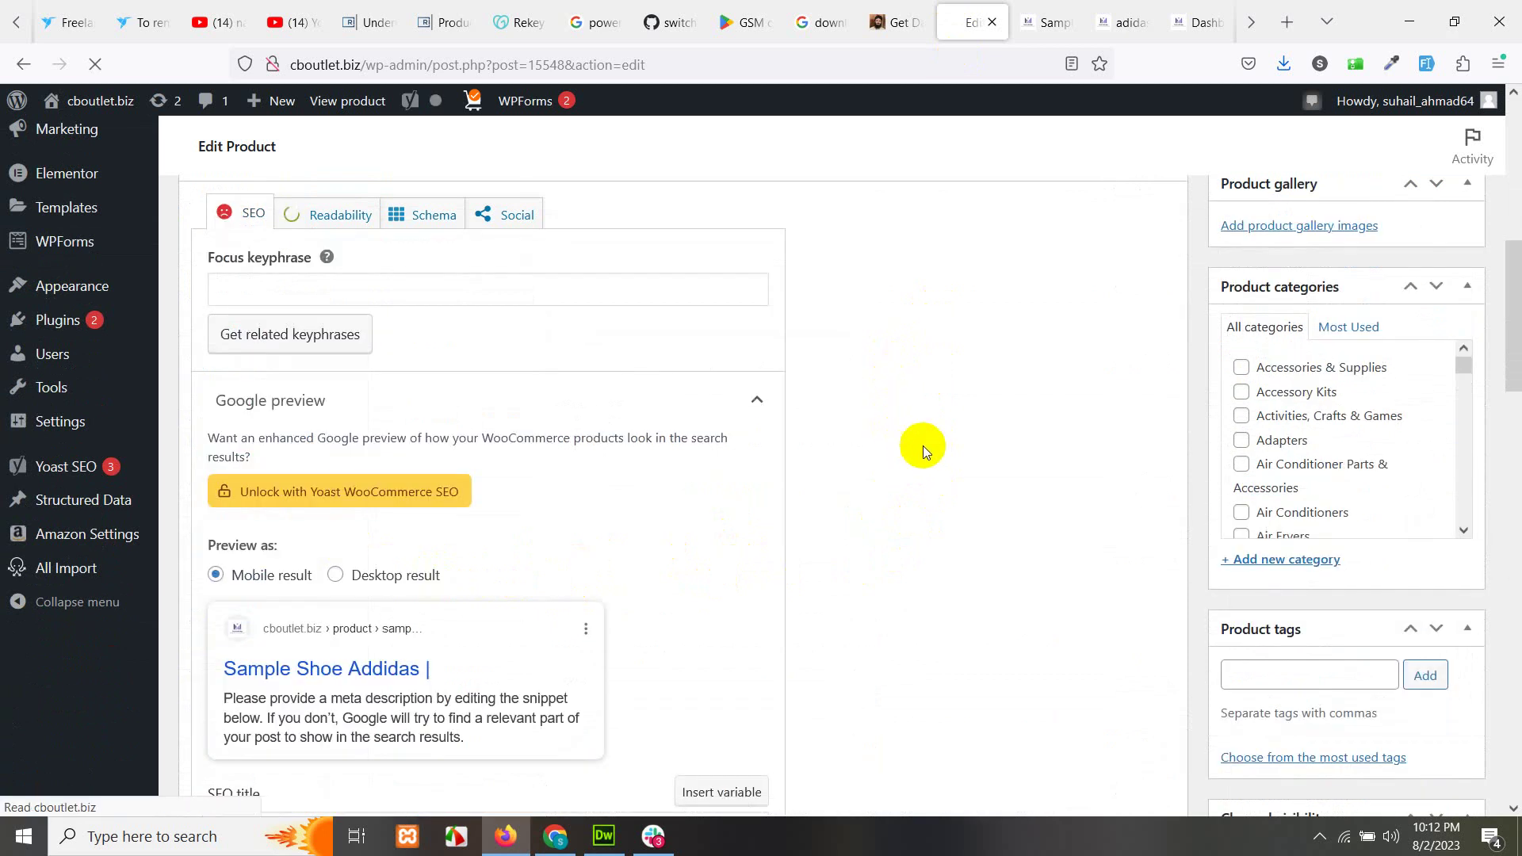
{"action": "scroll", "coordinate": [926, 450], "scroll_direction": "down", "scroll_amount": 5}
{"action": "scroll", "coordinate": [935, 460], "scroll_direction": "down", "scroll_amount": 10}
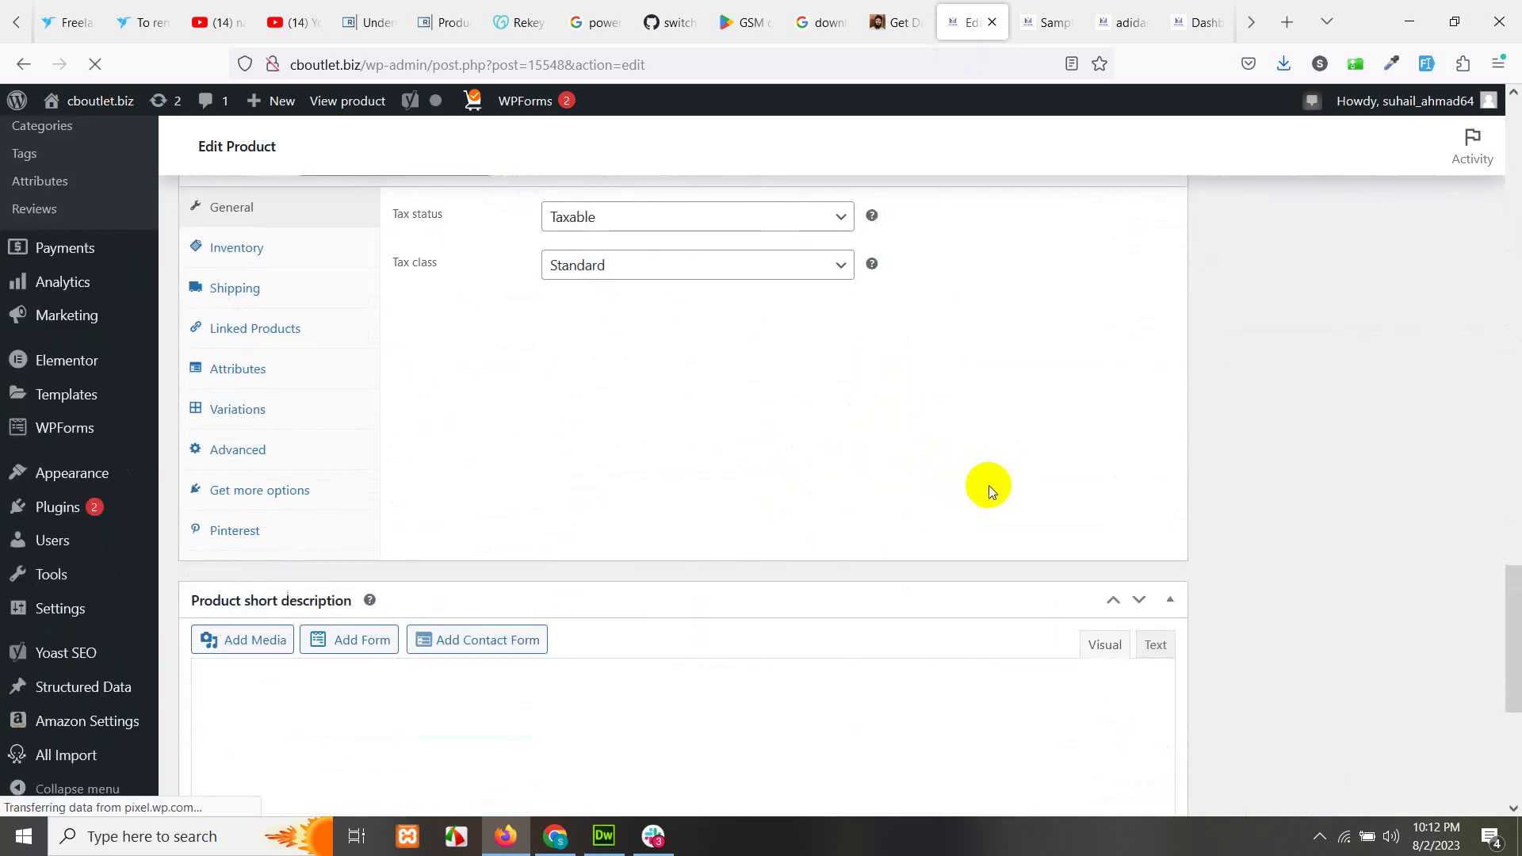
{"action": "scroll", "coordinate": [1056, 497], "scroll_direction": "down", "scroll_amount": 15}
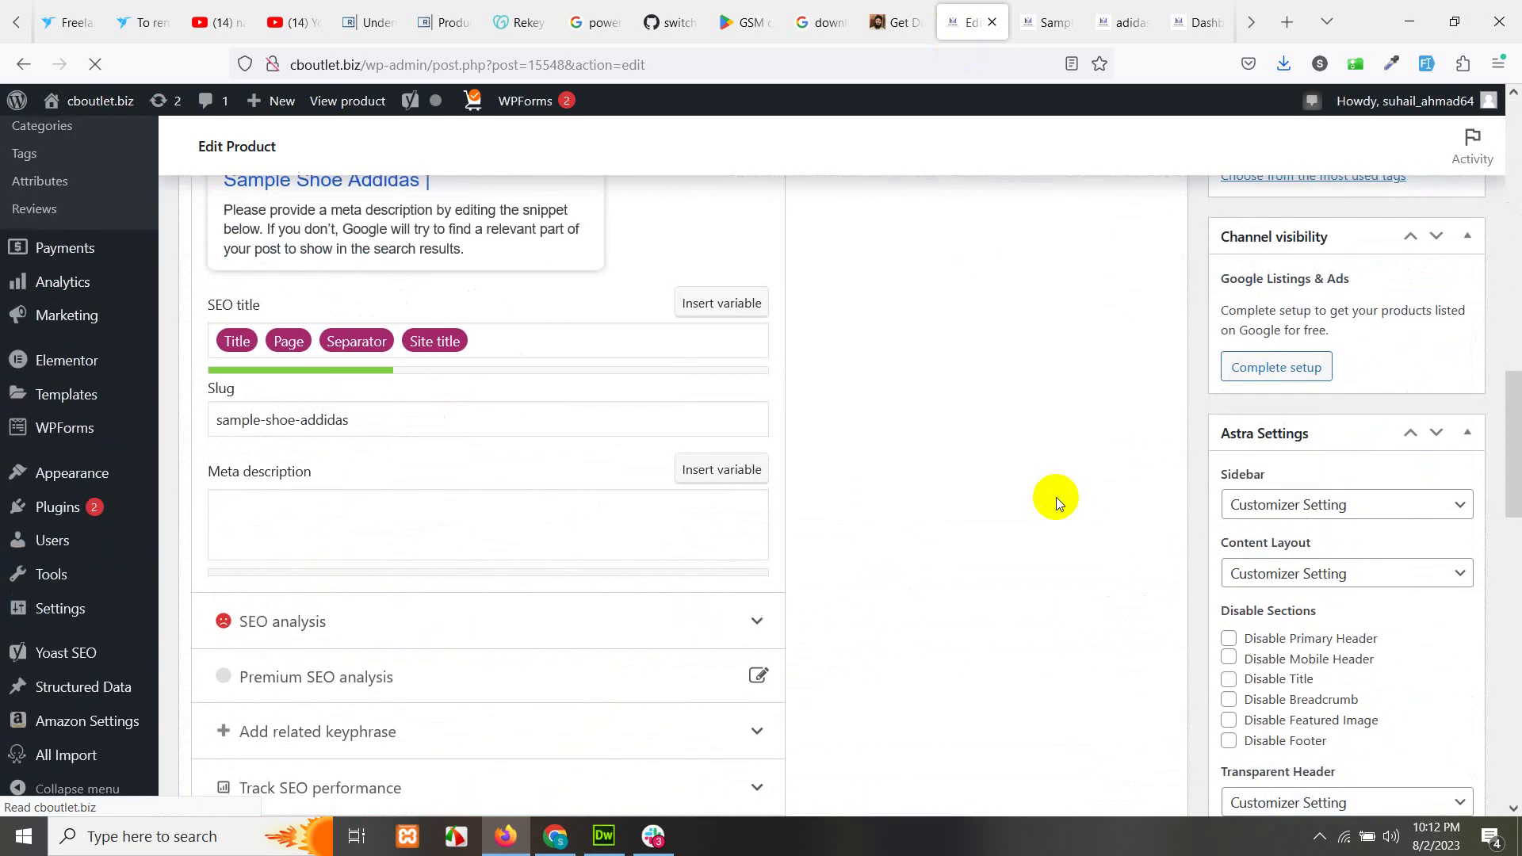
{"action": "scroll", "coordinate": [1055, 500], "scroll_direction": "down", "scroll_amount": 4}
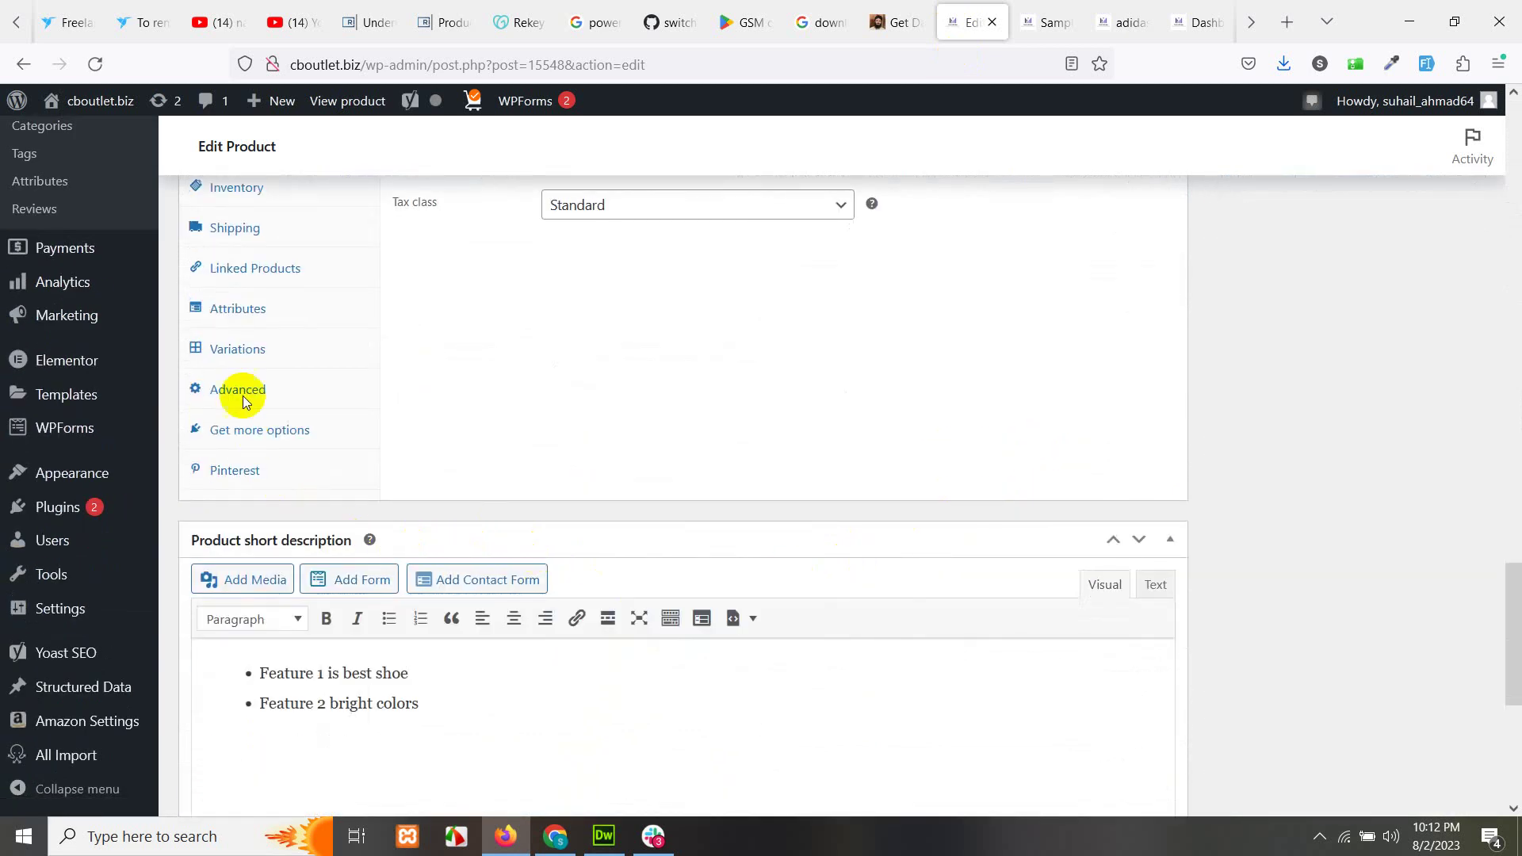
{"action": "scroll", "coordinate": [249, 393], "scroll_direction": "up", "scroll_amount": 1}
{"action": "scroll", "coordinate": [246, 460], "scroll_direction": "down", "scroll_amount": 1}
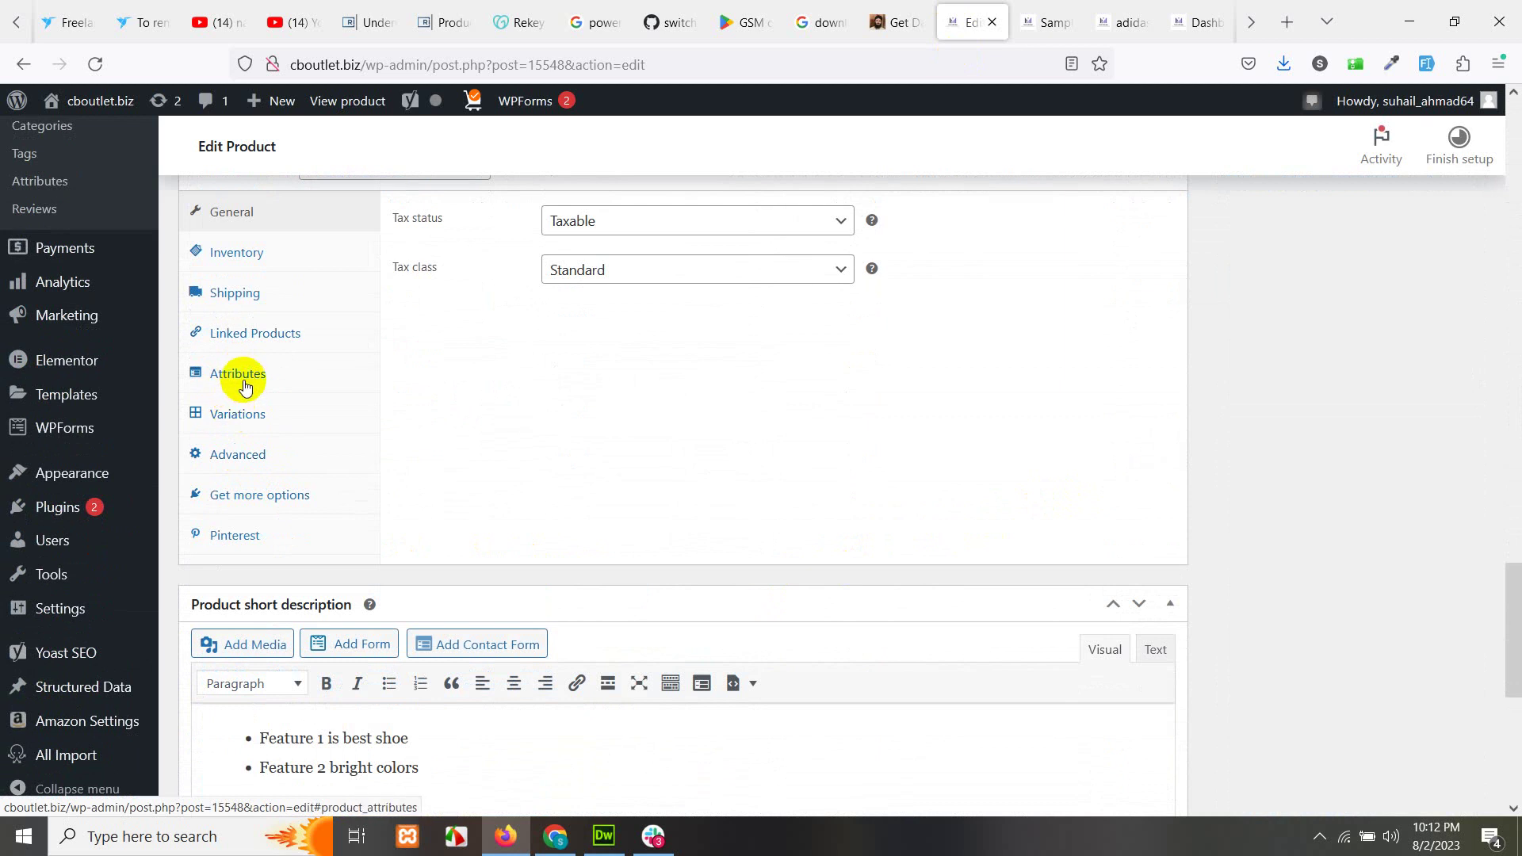
{"action": "left_click", "coordinate": [254, 414]}
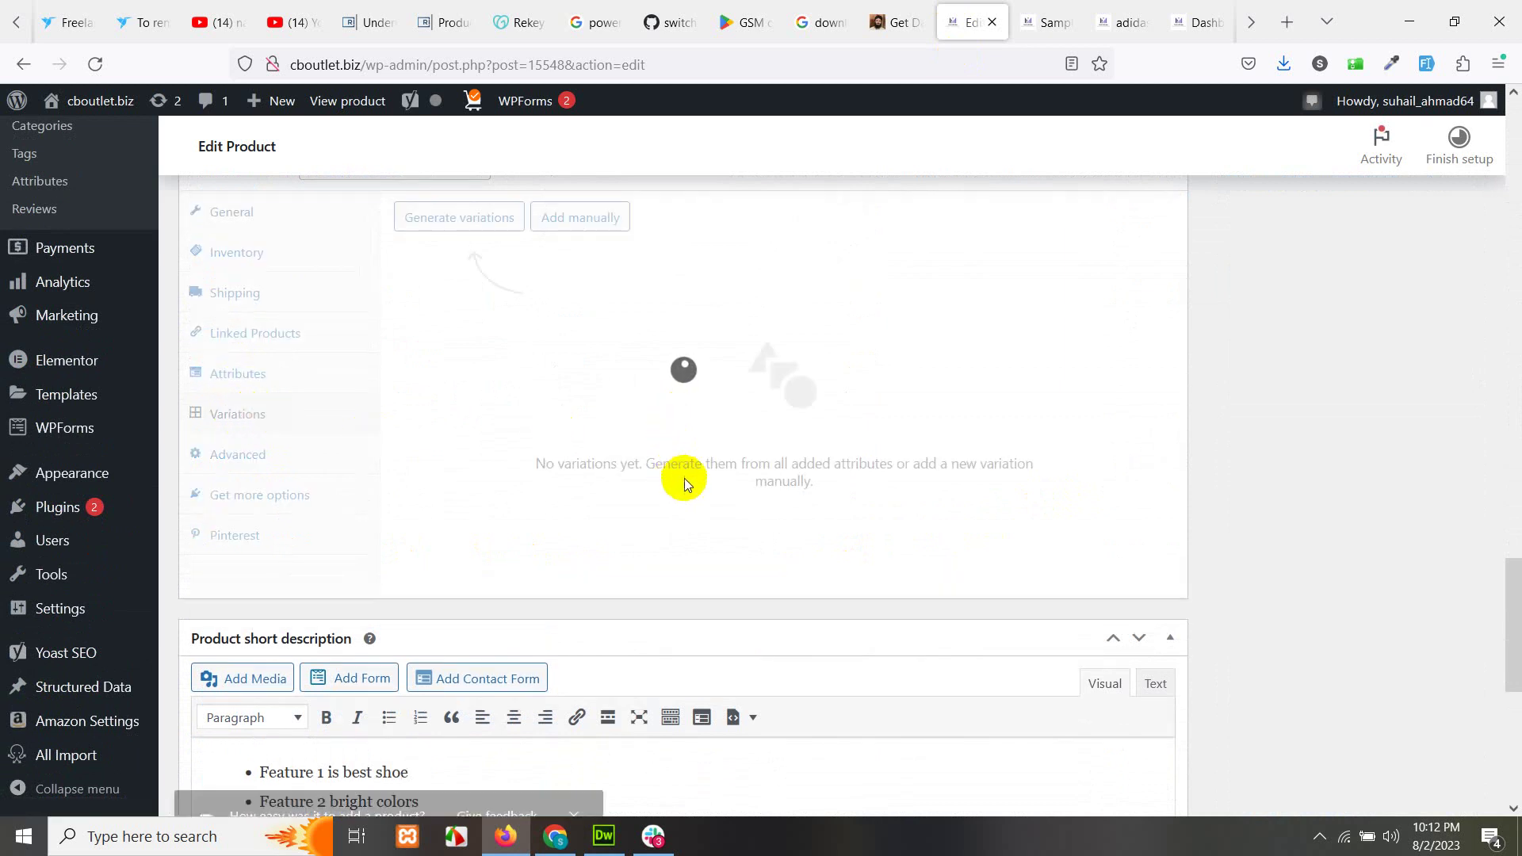
{"action": "scroll", "coordinate": [616, 425], "scroll_direction": "up", "scroll_amount": 1}
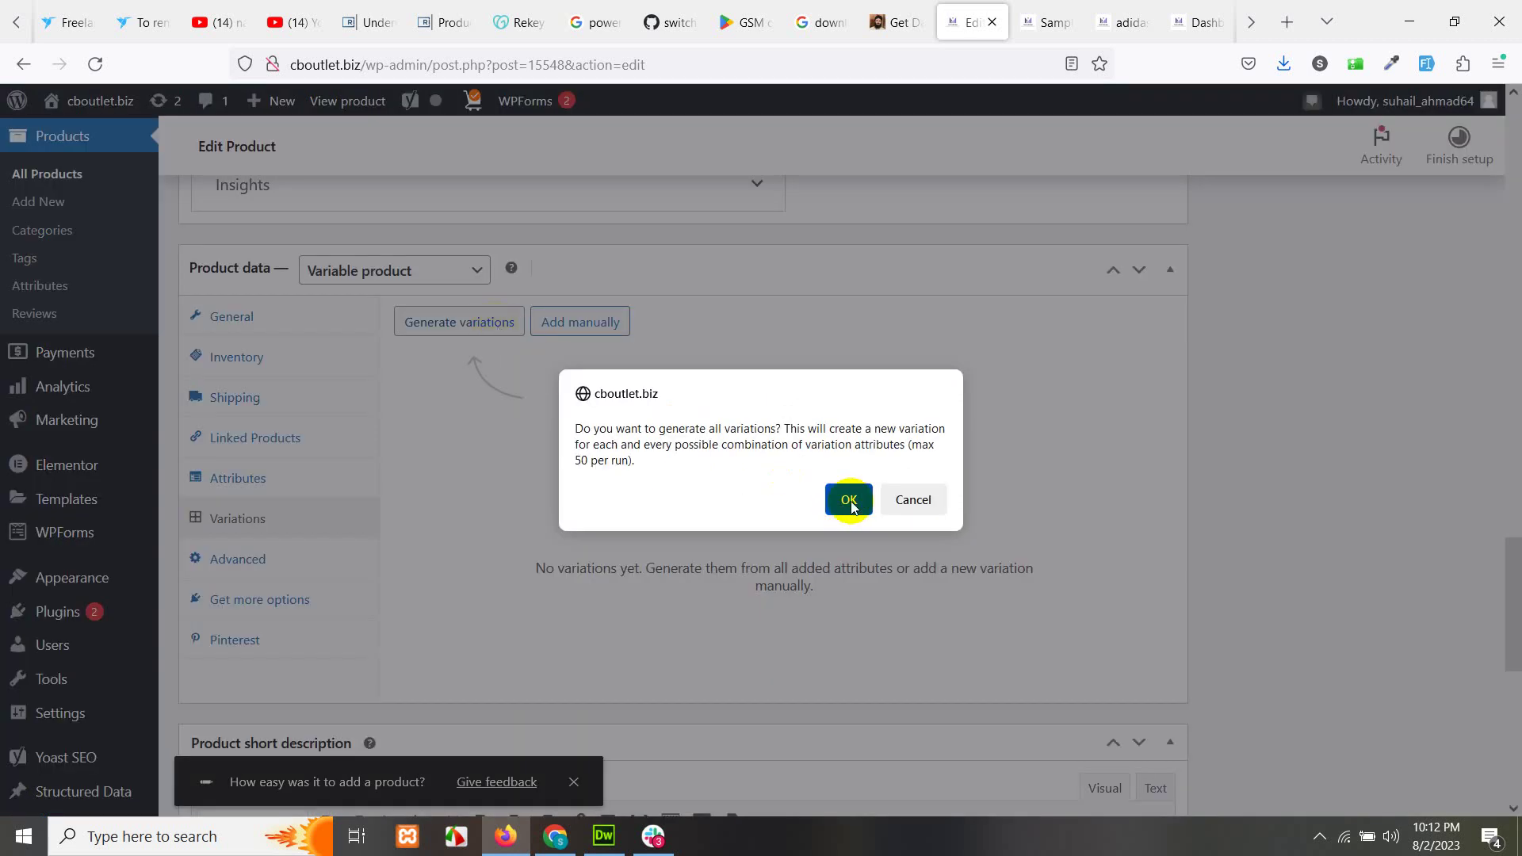
{"action": "left_click", "coordinate": [849, 500]}
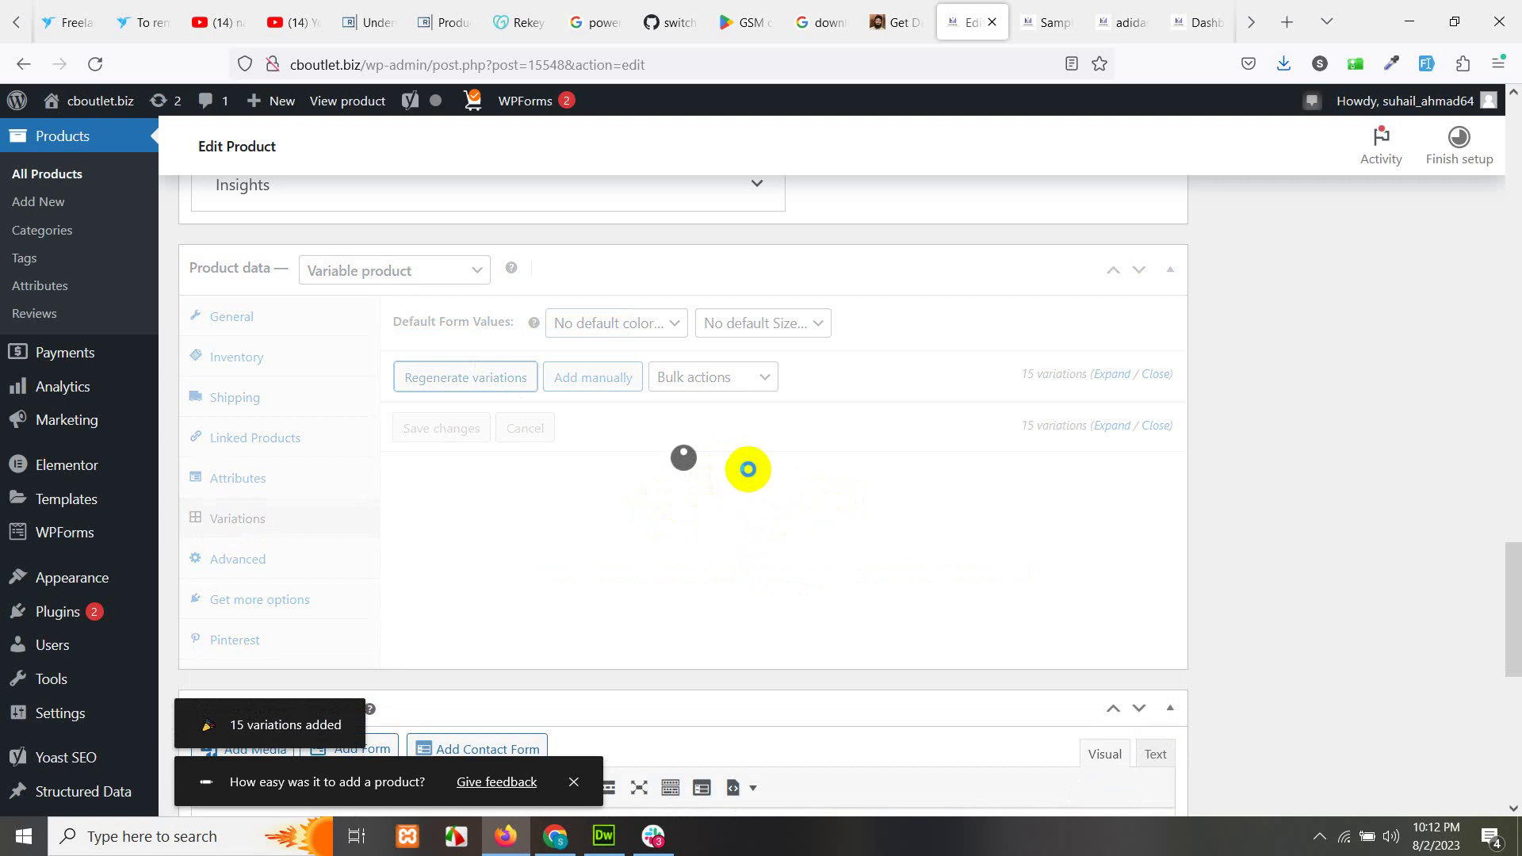
- Look over the live product page again and review the generated color and size variations in the product editor
{"action": "left_click", "coordinate": [1035, 22]}
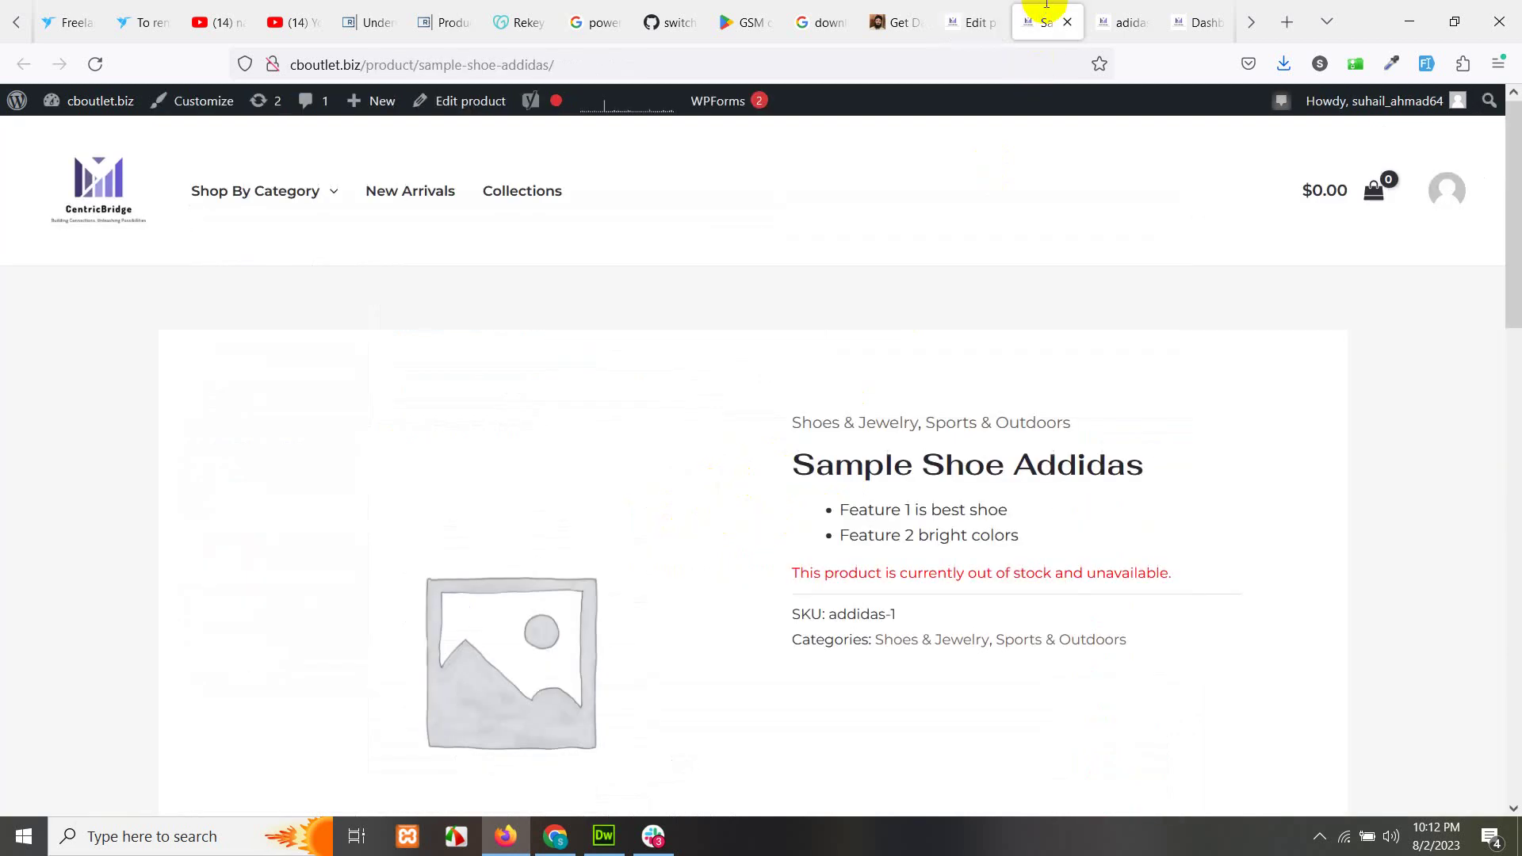
{"action": "scroll", "coordinate": [969, 476], "scroll_direction": "down", "scroll_amount": 4}
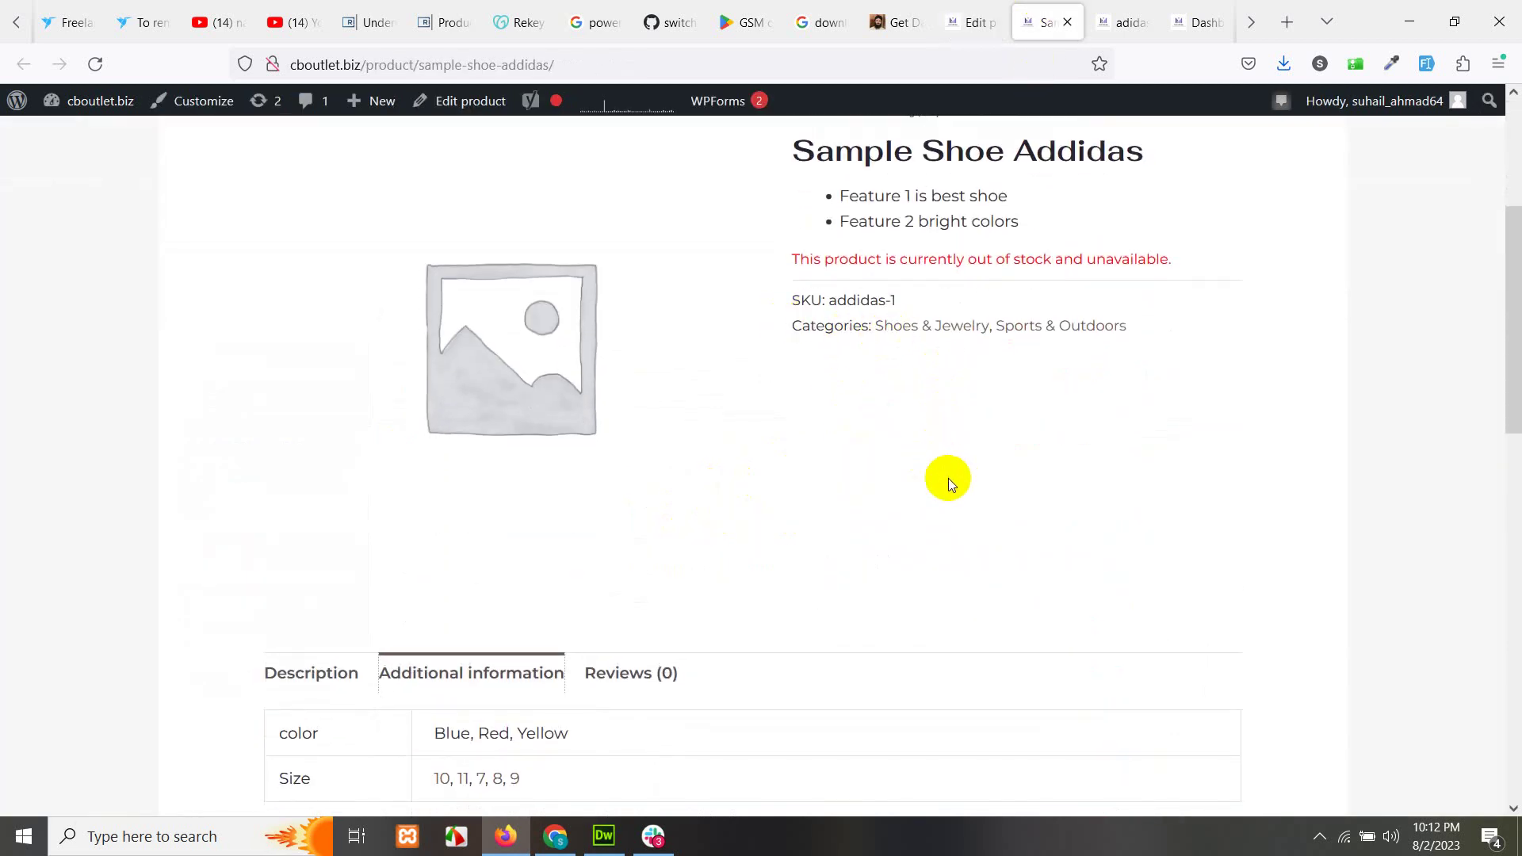
{"action": "scroll", "coordinate": [950, 479], "scroll_direction": "up", "scroll_amount": 2}
{"action": "left_click", "coordinate": [963, 20]}
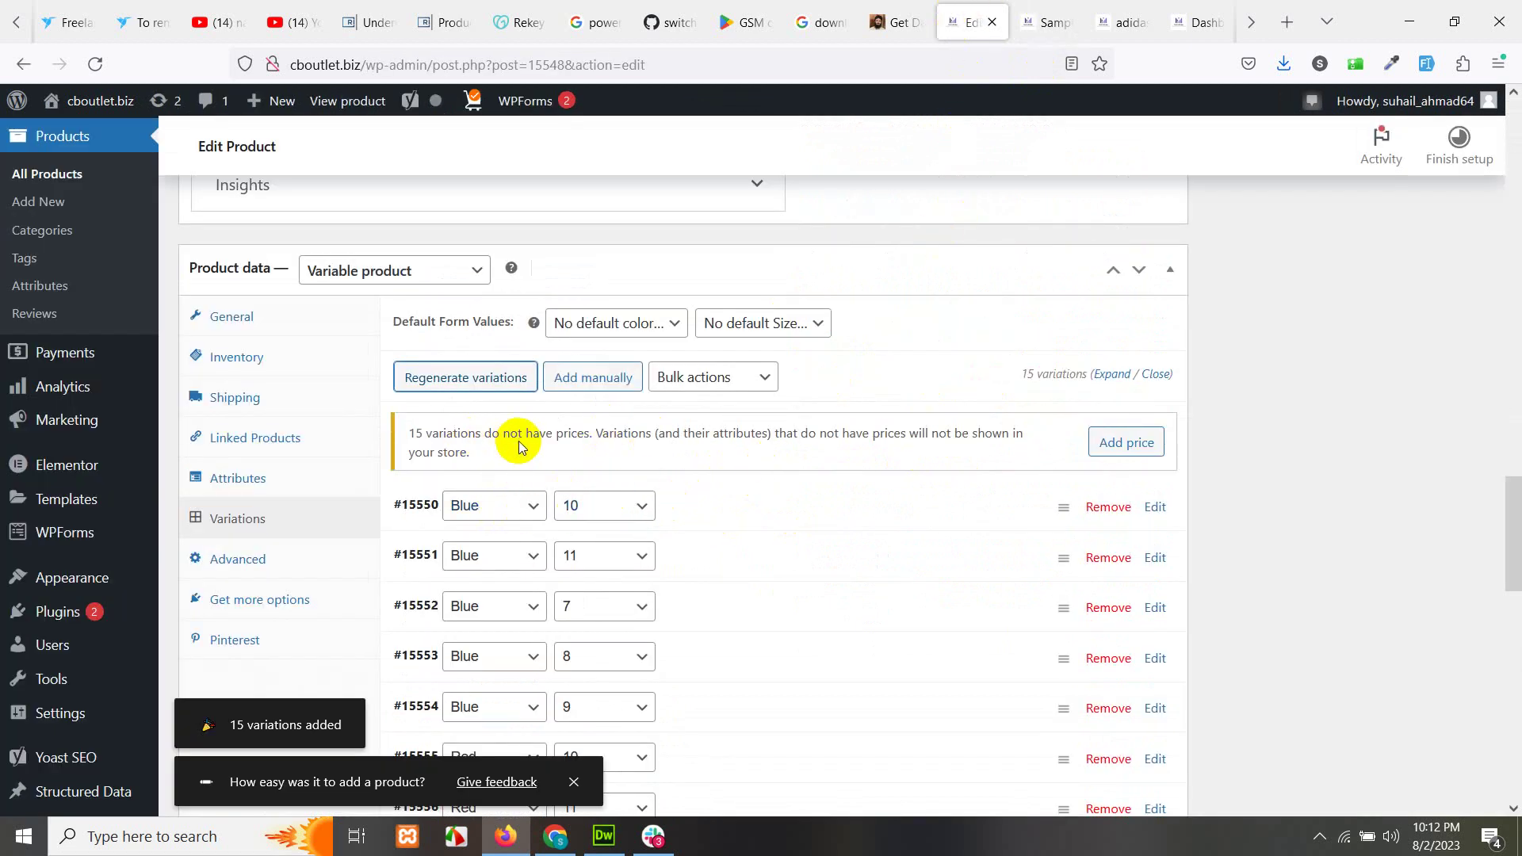
{"action": "scroll", "coordinate": [480, 549], "scroll_direction": "down", "scroll_amount": 3}
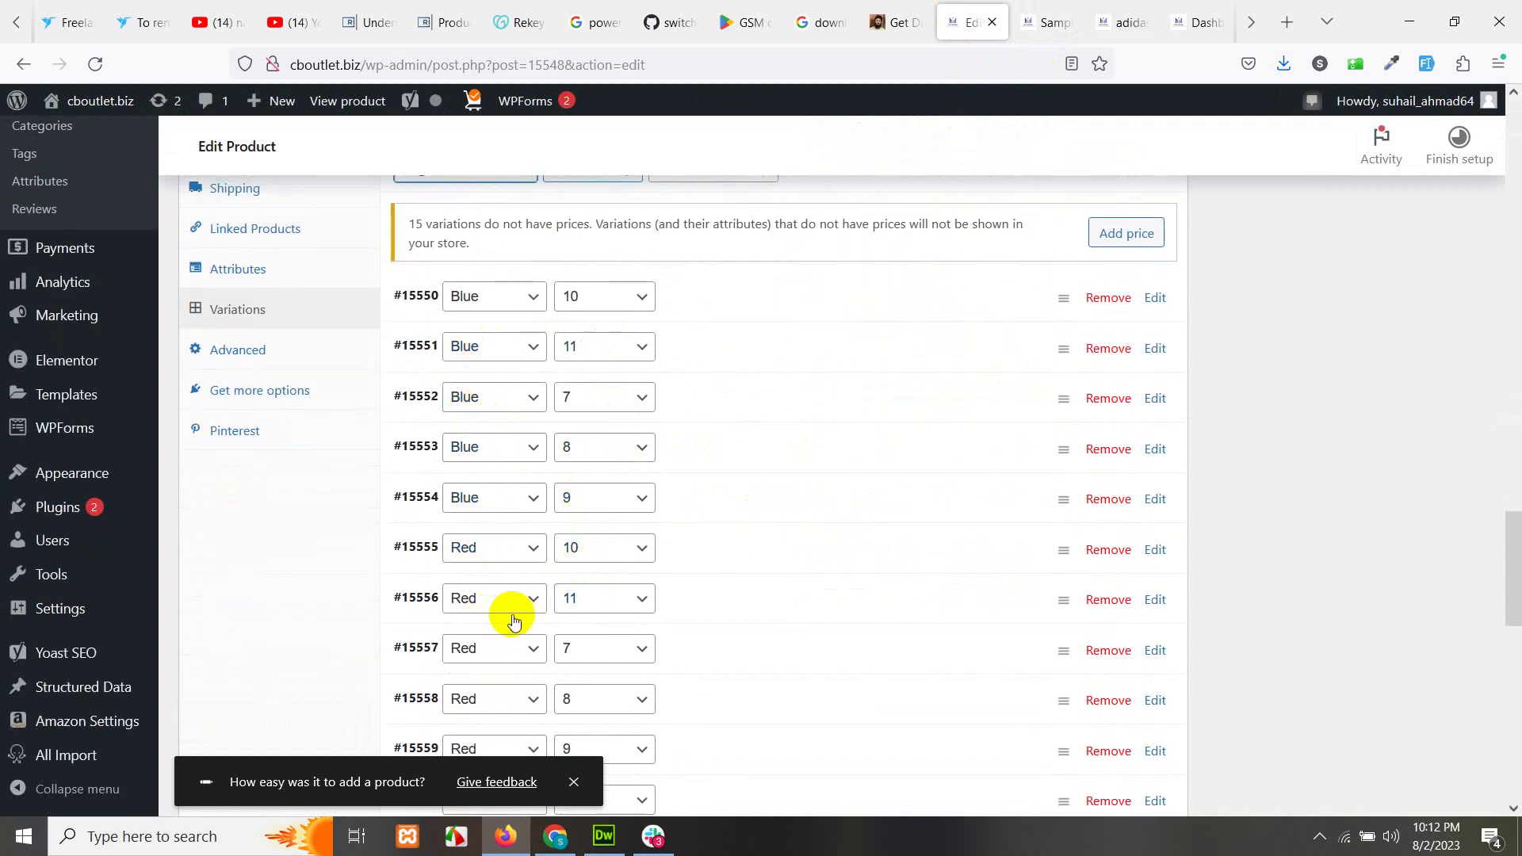
{"action": "scroll", "coordinate": [555, 555], "scroll_direction": "down", "scroll_amount": 3}
{"action": "scroll", "coordinate": [595, 605], "scroll_direction": "down", "scroll_amount": 5}
{"action": "scroll", "coordinate": [714, 515], "scroll_direction": "up", "scroll_amount": 6}
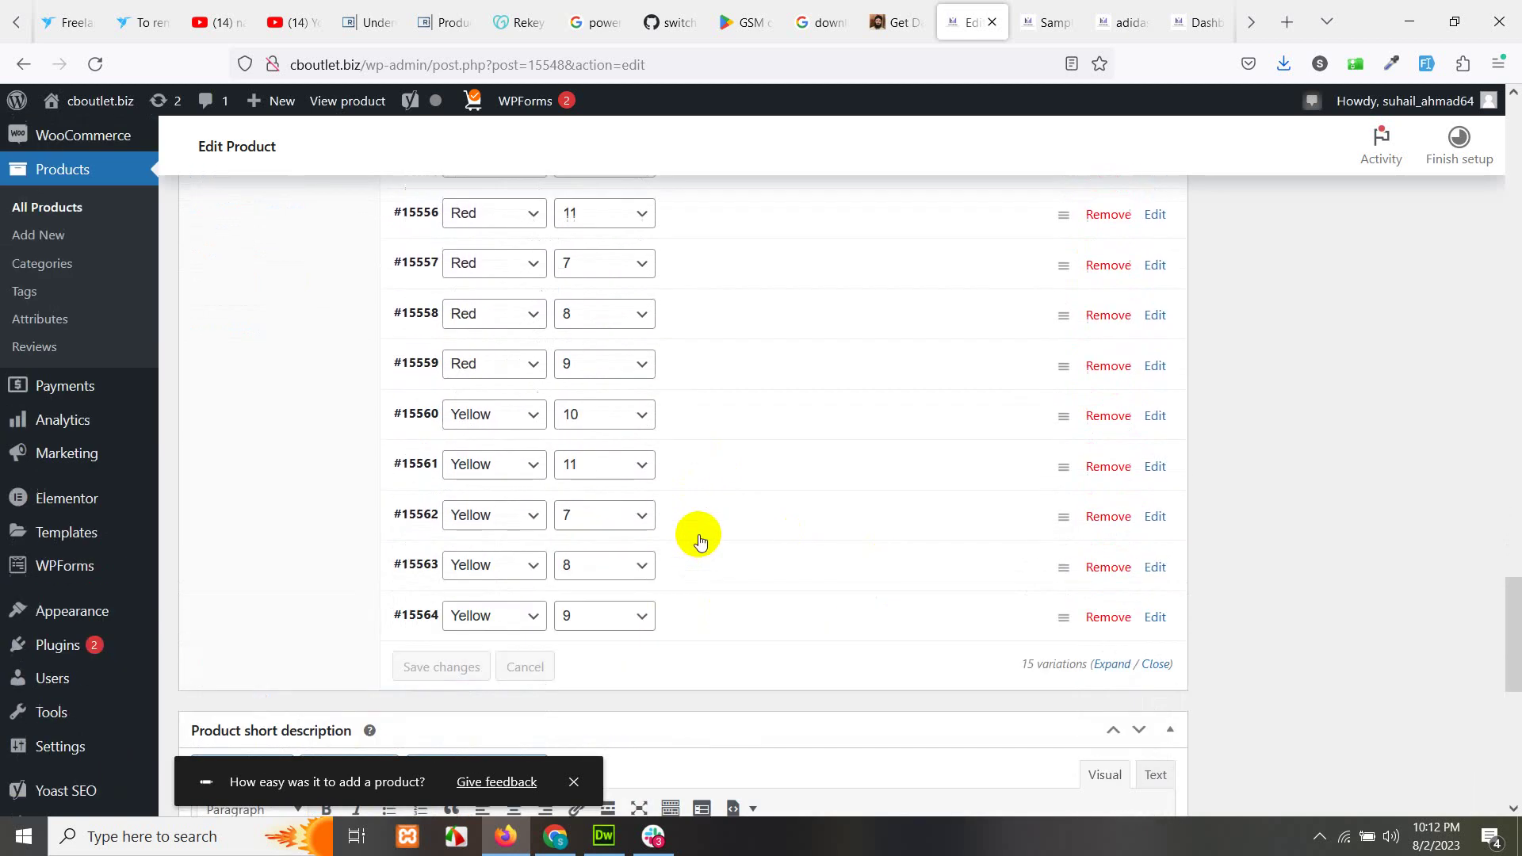
{"action": "scroll", "coordinate": [591, 302], "scroll_direction": "up", "scroll_amount": 1}
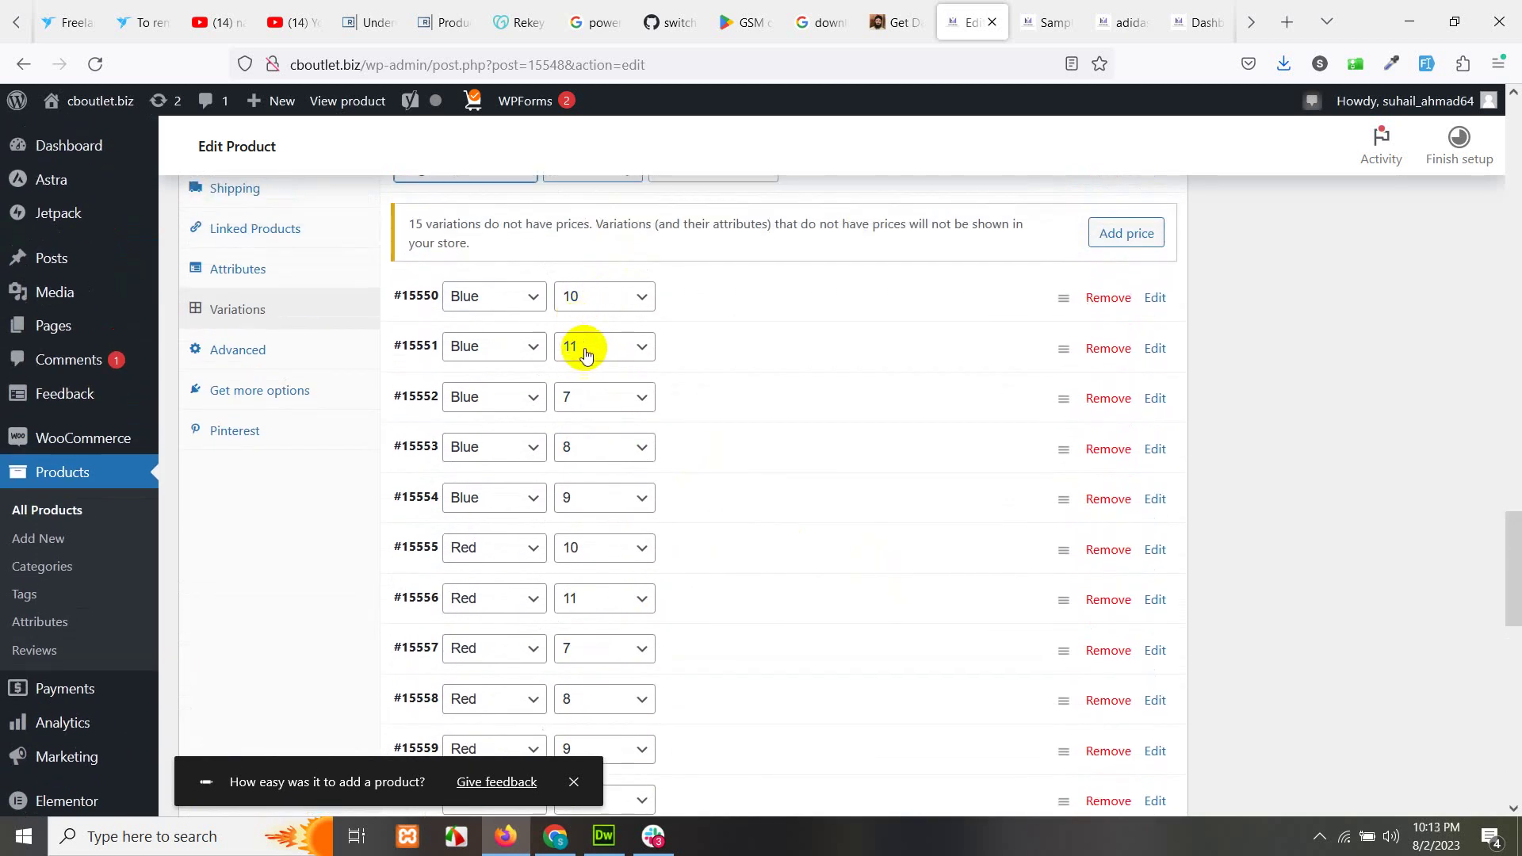
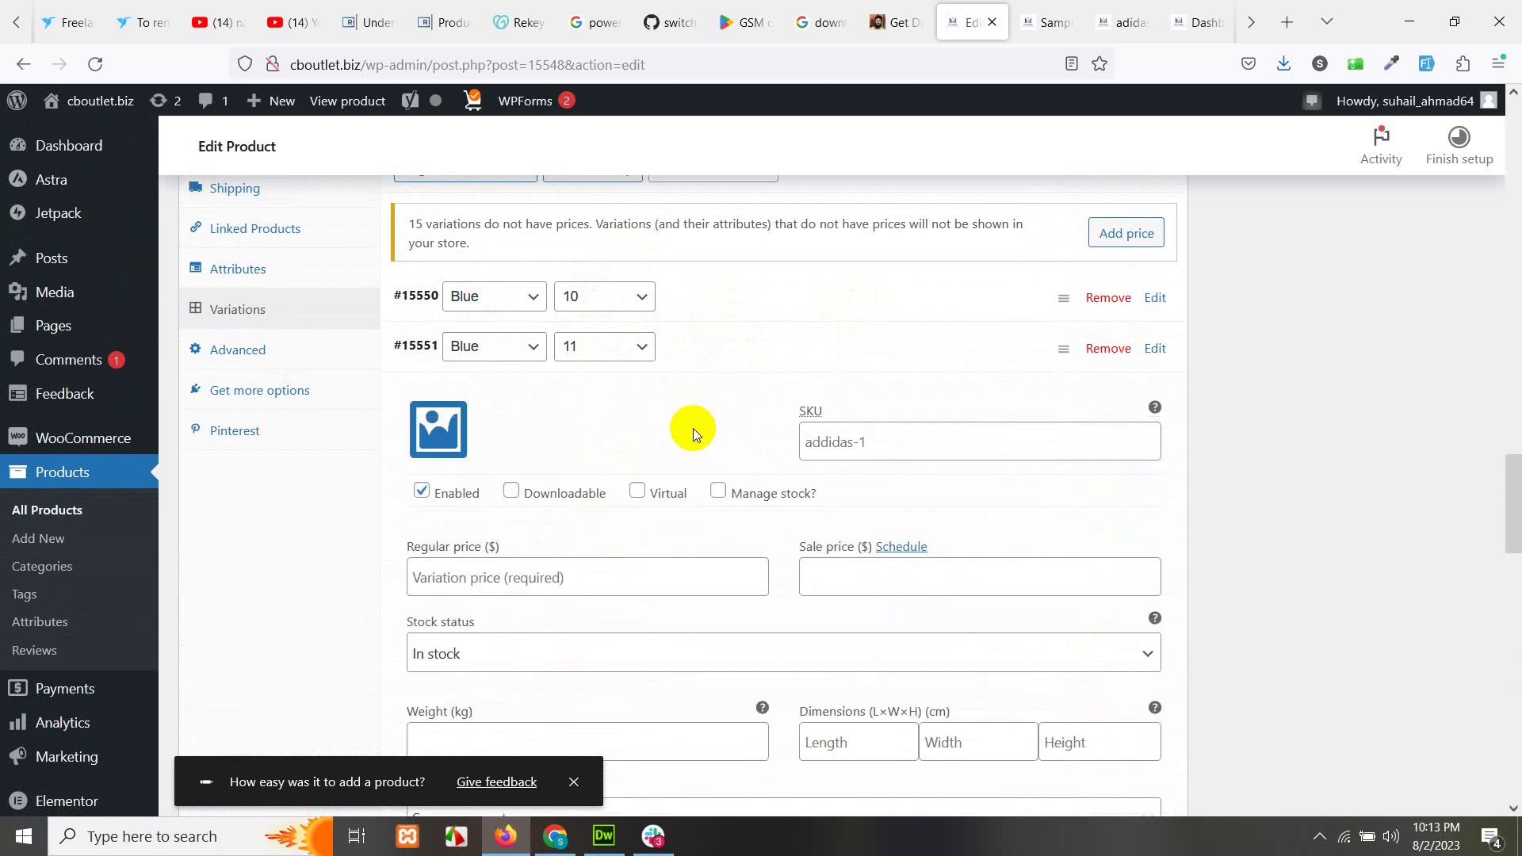
- Set the regular price to 33 for the Blue size 11 and Blue size 7 variations
{"action": "left_click", "coordinate": [510, 577]}
{"action": "type", "text": "33"}
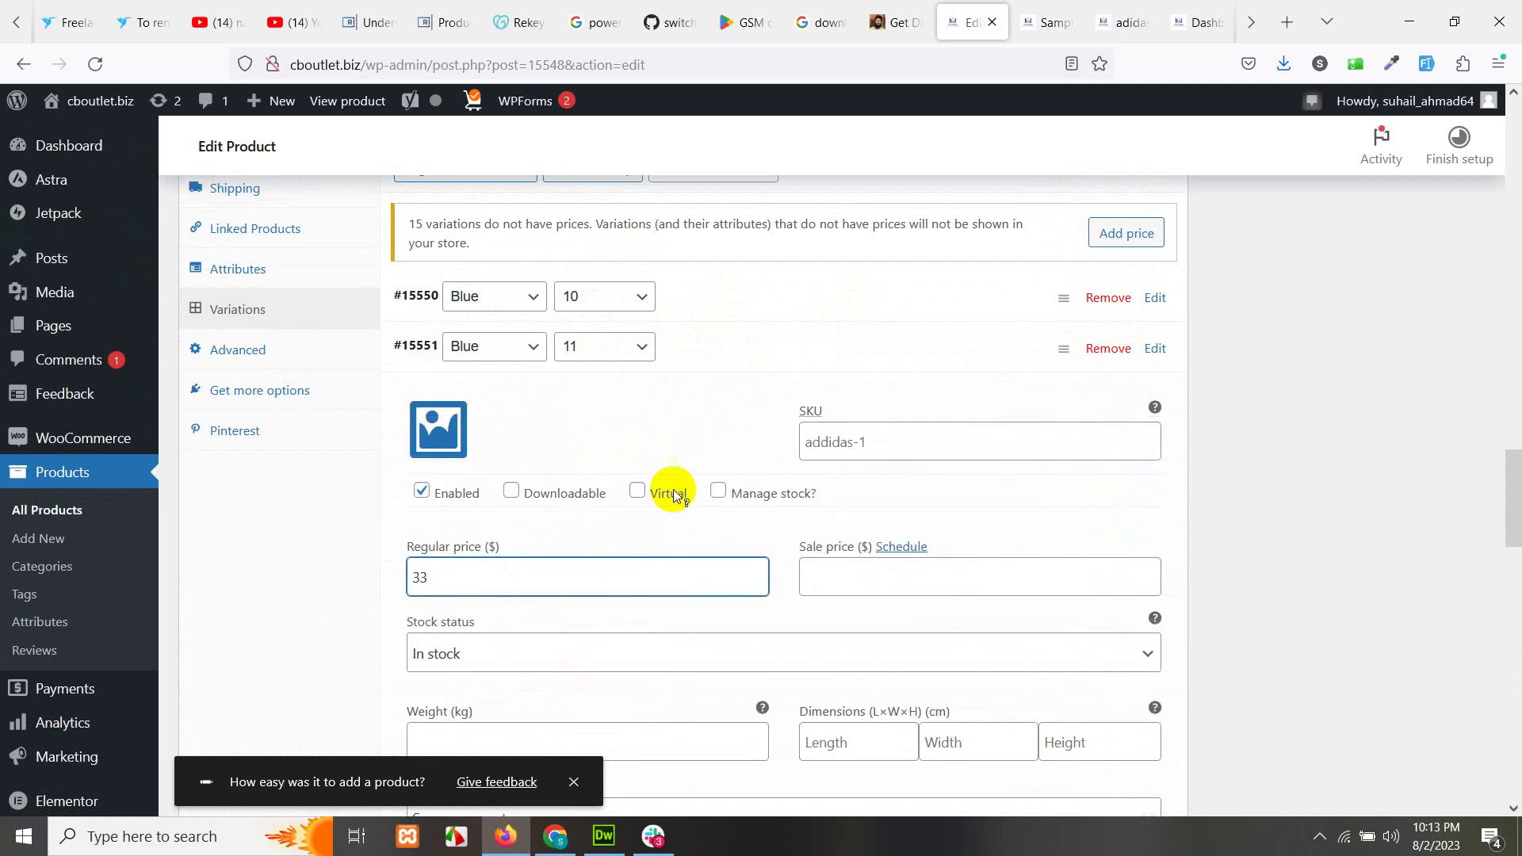
{"action": "left_click", "coordinate": [757, 361]}
{"action": "left_click", "coordinate": [716, 419]}
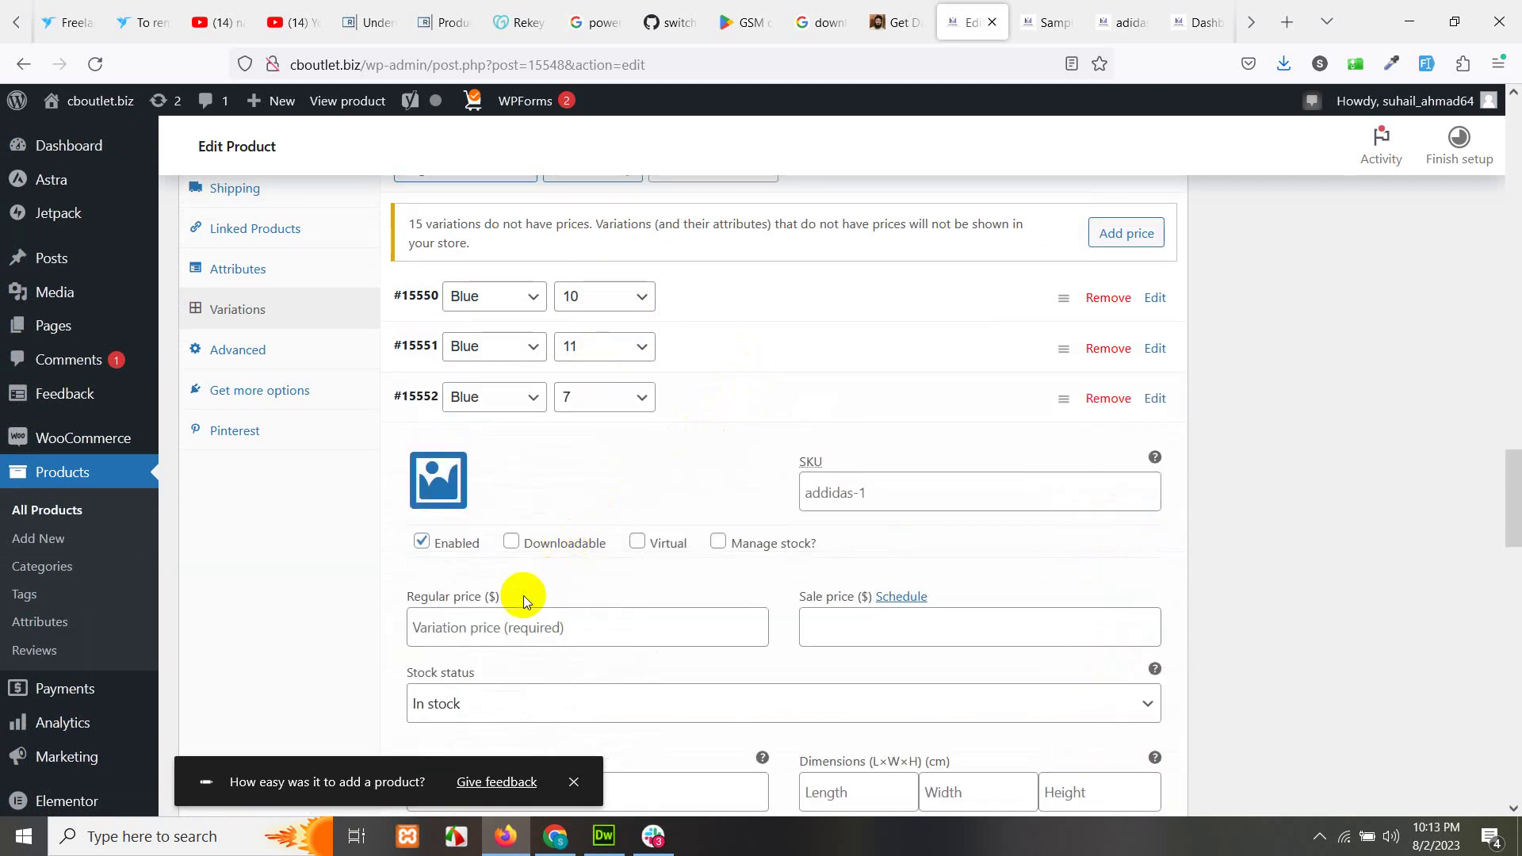
{"action": "left_click", "coordinate": [510, 622]}
{"action": "type", "text": "33"}
{"action": "left_click", "coordinate": [730, 408]}
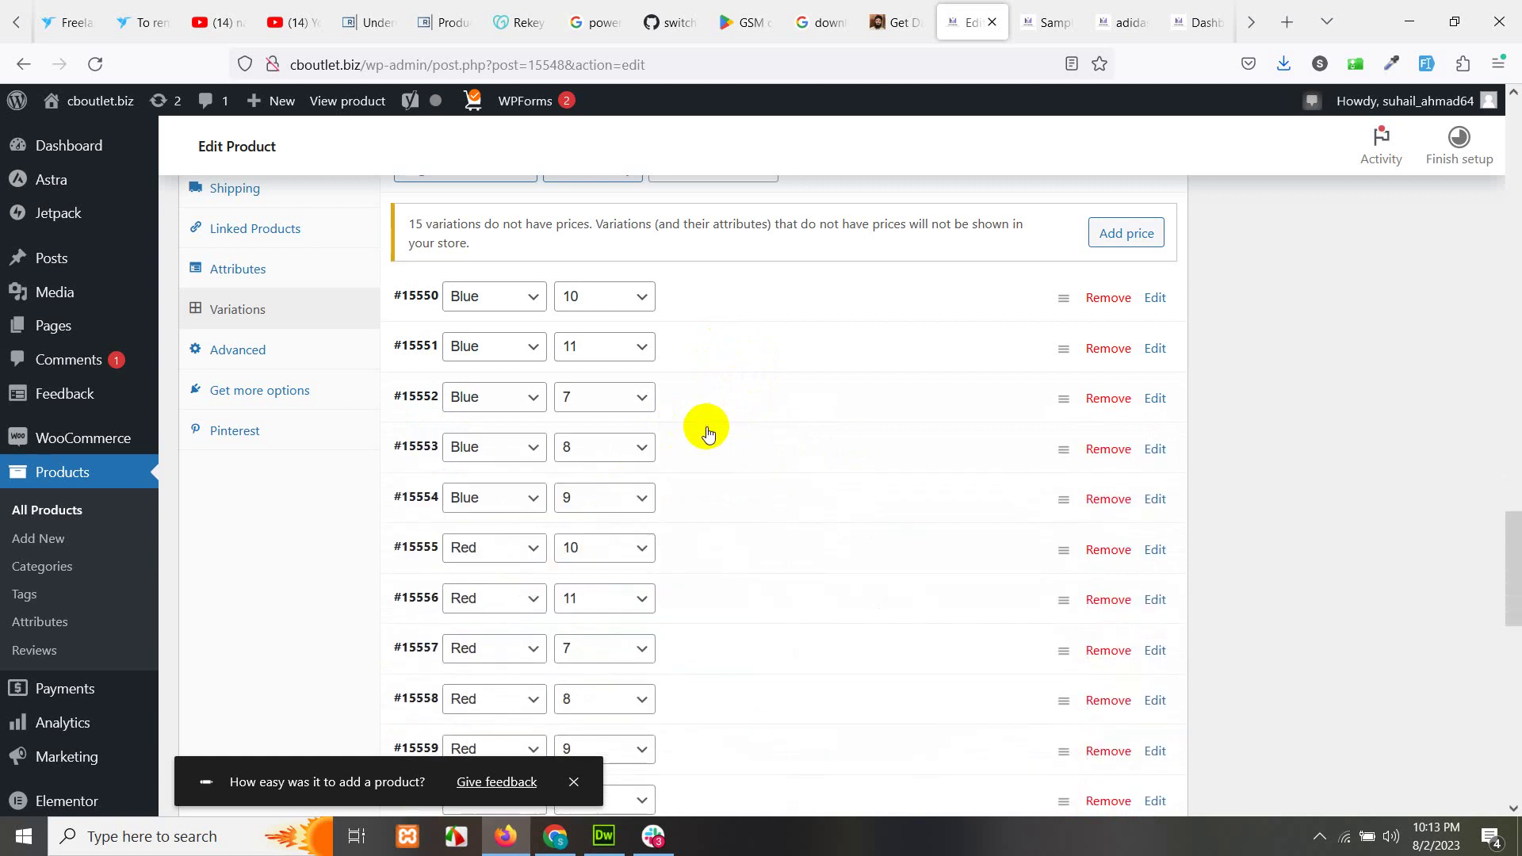
- Set the regular price to 33 for the Blue size 8 and Blue size 9 variations
{"action": "left_click", "coordinate": [693, 445]}
{"action": "left_click", "coordinate": [525, 684]}
{"action": "type", "text": "33"}
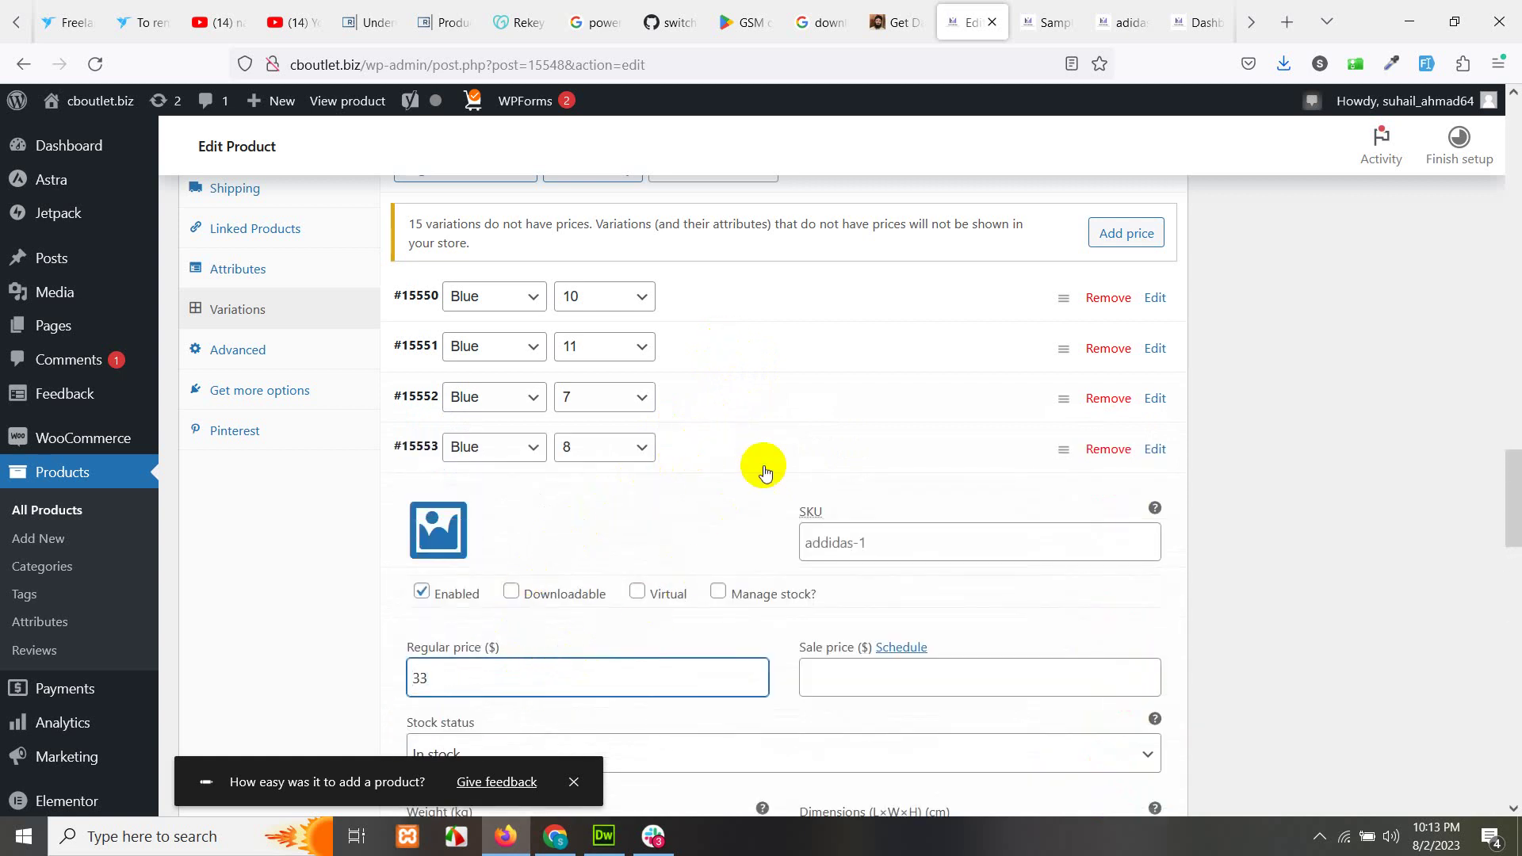
{"action": "left_click", "coordinate": [773, 462]}
{"action": "scroll", "coordinate": [713, 460], "scroll_direction": "down", "scroll_amount": 2}
{"action": "left_click", "coordinate": [728, 410]}
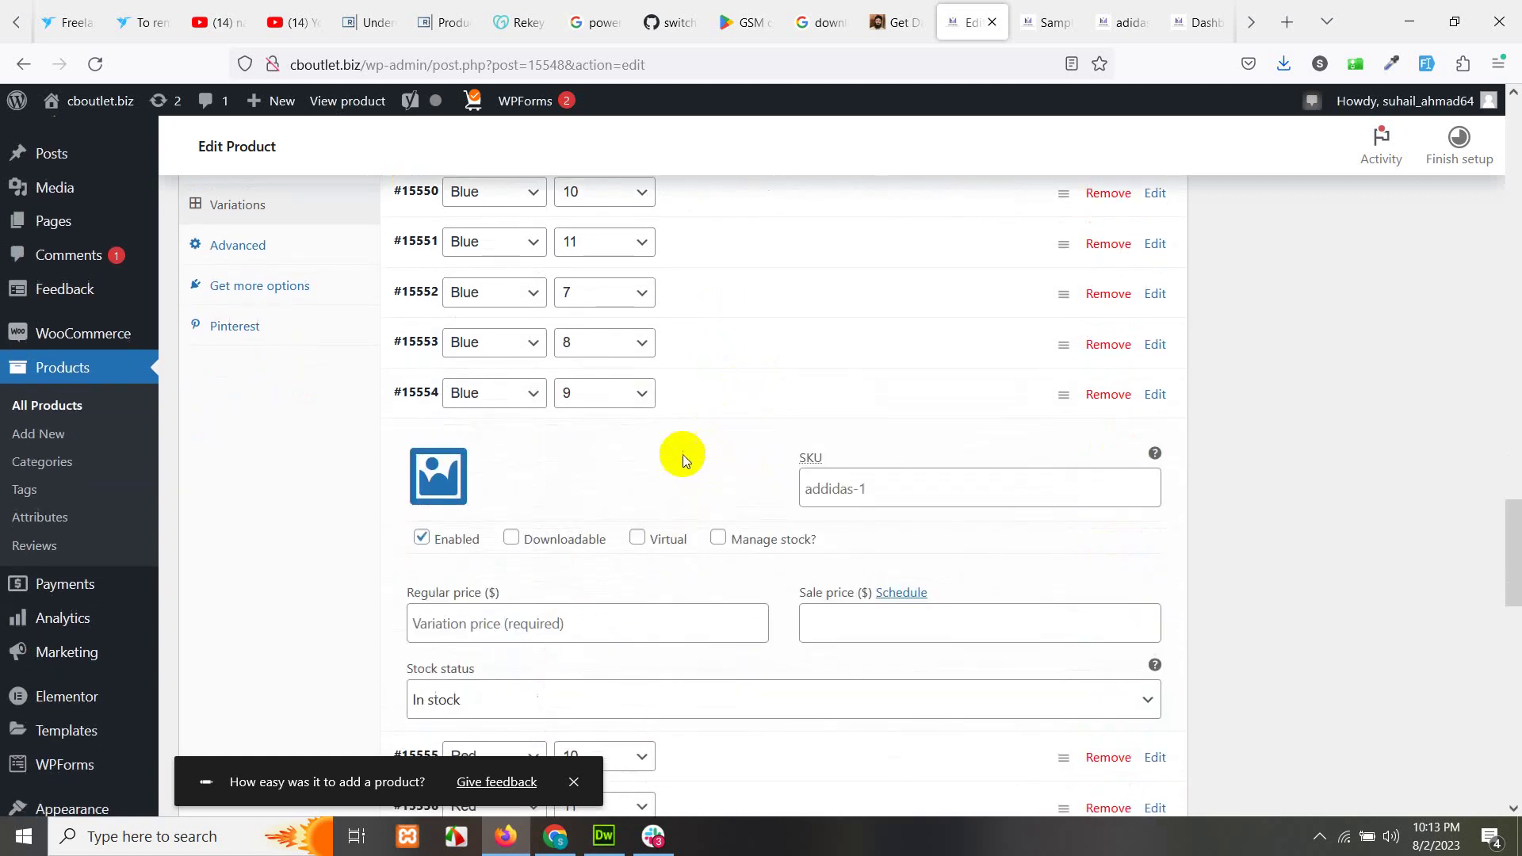
{"action": "left_click", "coordinate": [588, 624]}
{"action": "type", "text": "33"}
{"action": "scroll", "coordinate": [773, 468], "scroll_direction": "down", "scroll_amount": 3}
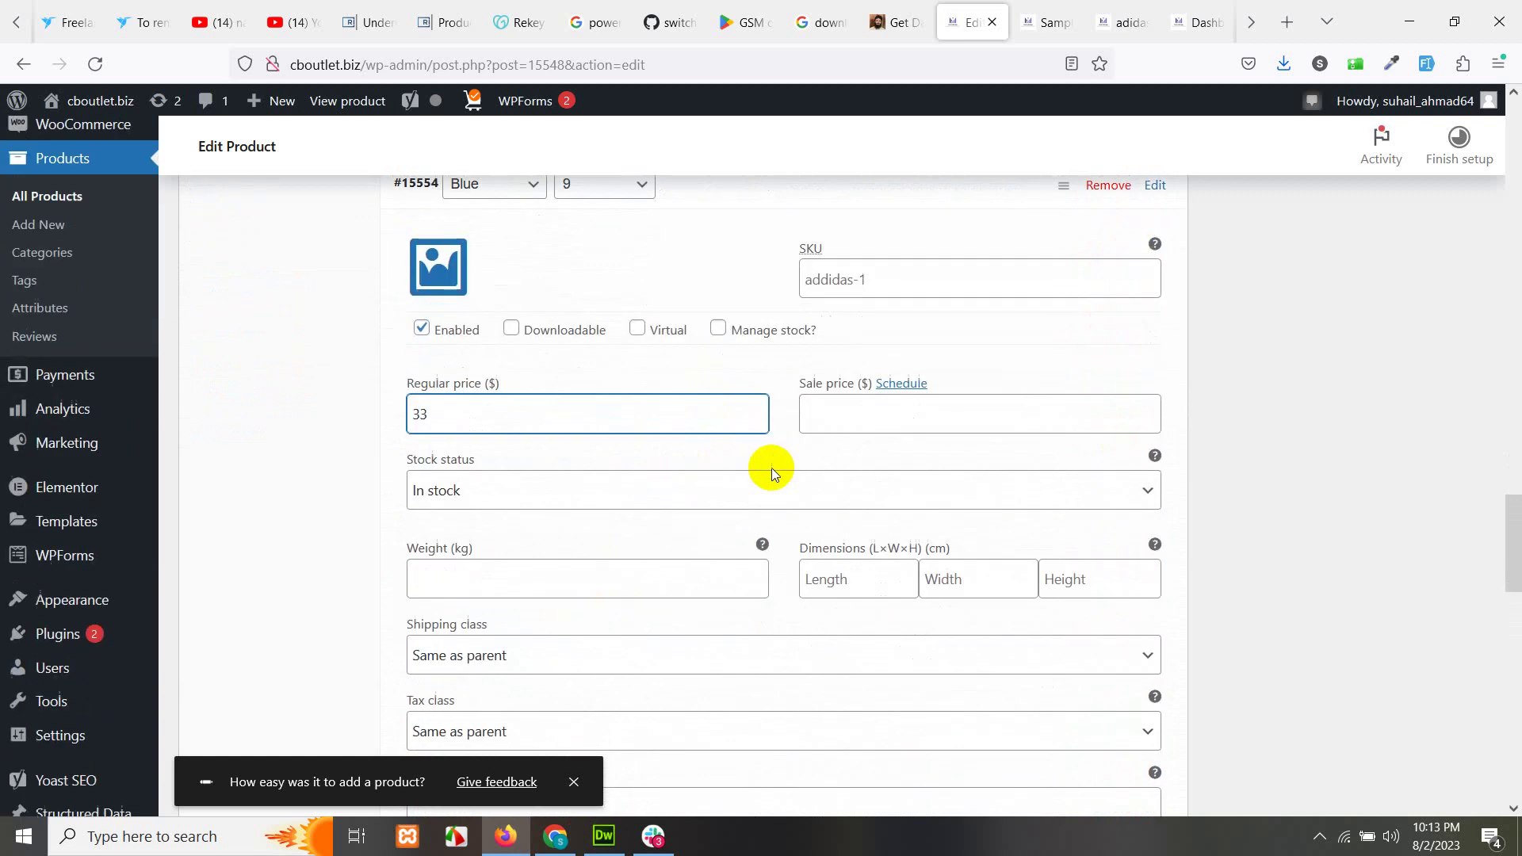
{"action": "left_click", "coordinate": [782, 183]}
- Set the regular price of the Red size 10 variation to 33
{"action": "left_click", "coordinate": [701, 235]}
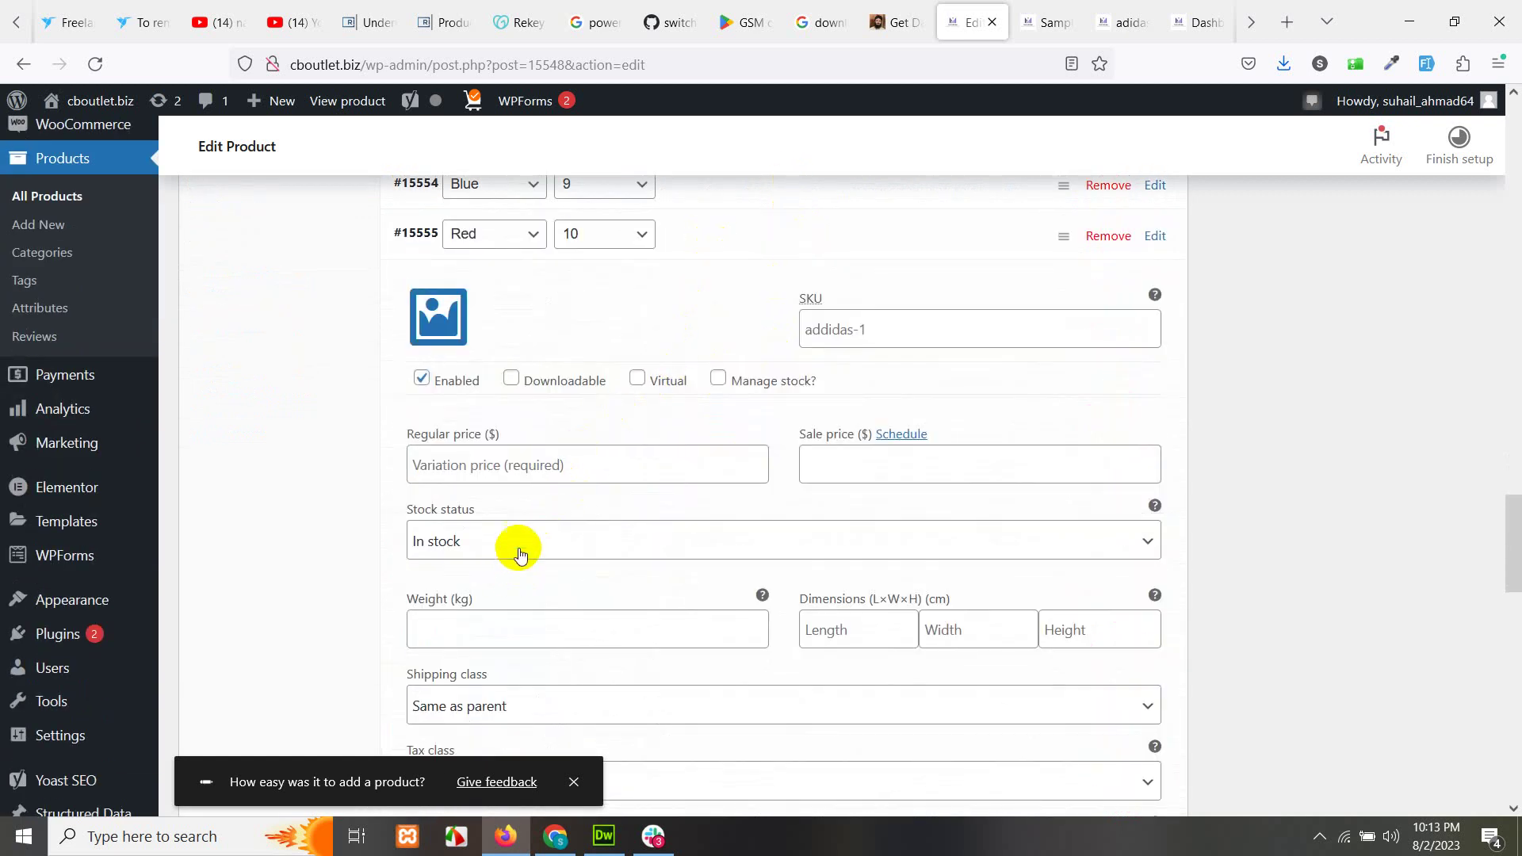
{"action": "left_click", "coordinate": [526, 459]}
{"action": "type", "text": "33"}
{"action": "left_click", "coordinate": [787, 244]}
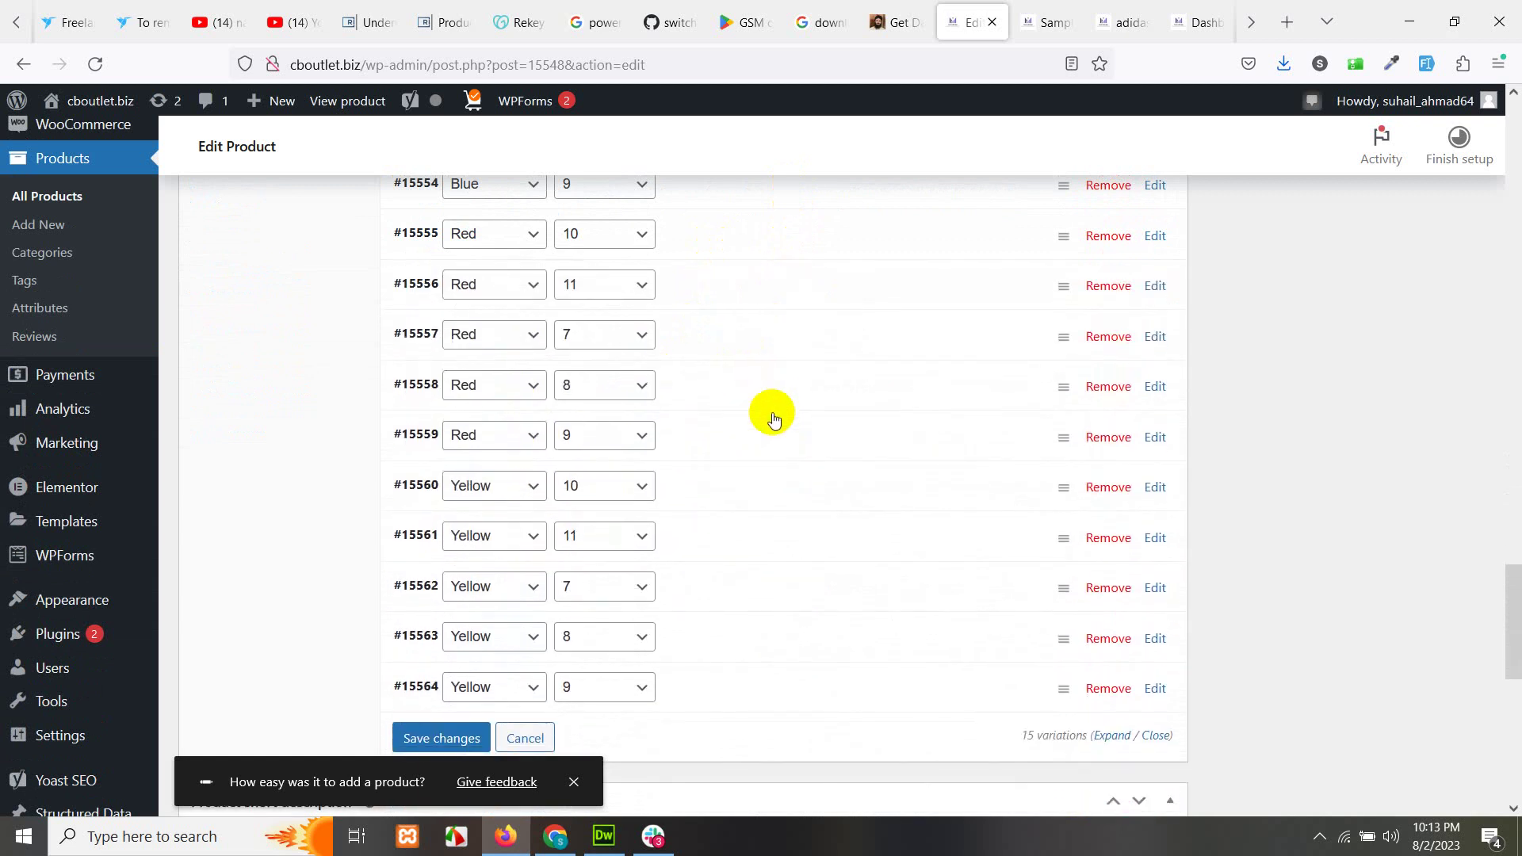
- Save the changes made to the product's variations
{"action": "scroll", "coordinate": [775, 413], "scroll_direction": "down", "scroll_amount": 2}
{"action": "scroll", "coordinate": [774, 341], "scroll_direction": "up", "scroll_amount": 5}
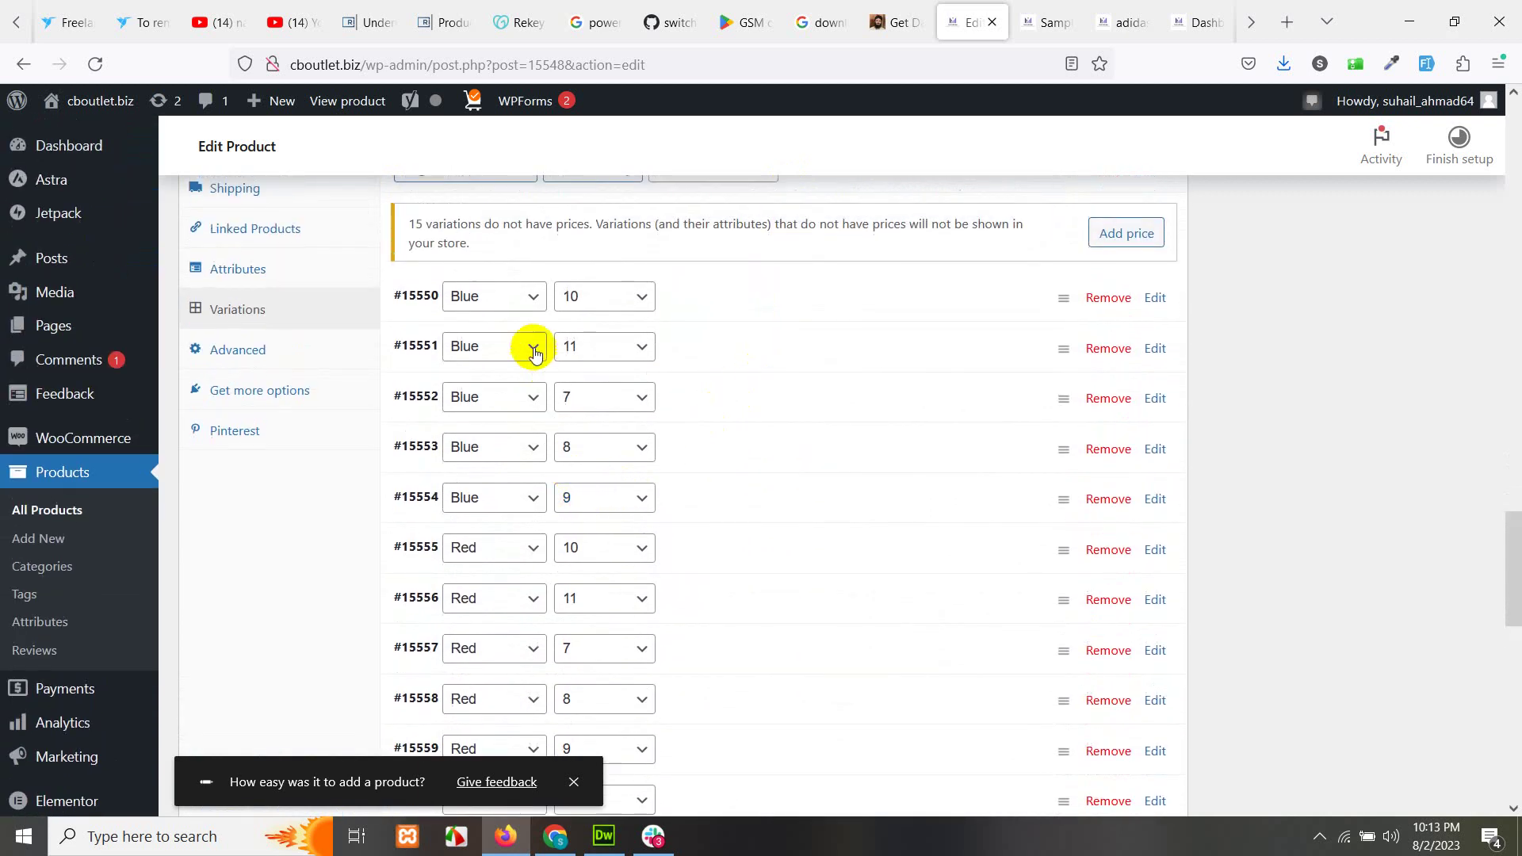
{"action": "scroll", "coordinate": [783, 514], "scroll_direction": "down", "scroll_amount": 8}
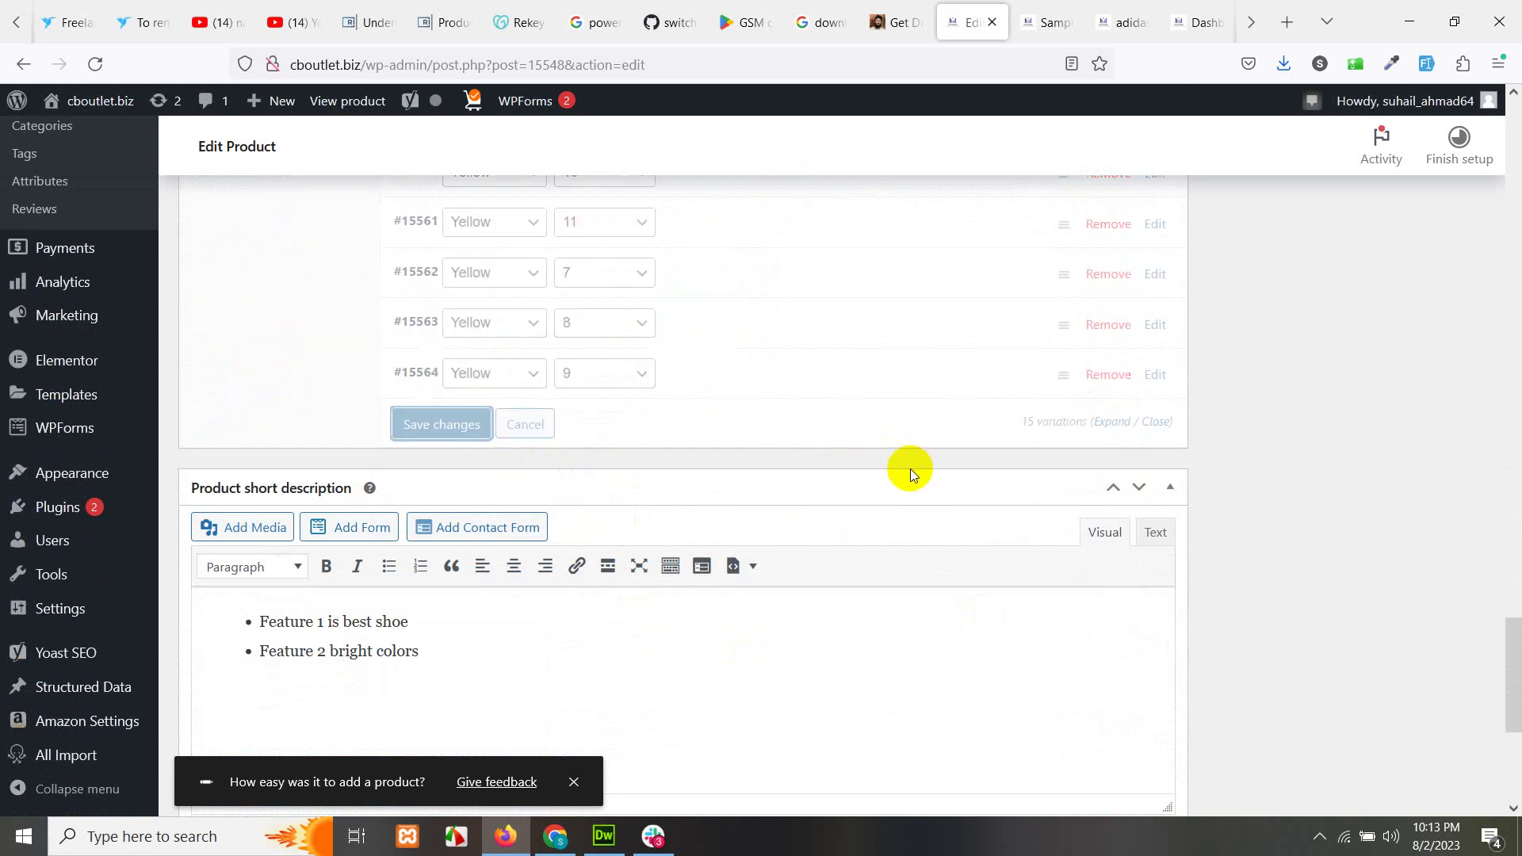
{"action": "scroll", "coordinate": [793, 452], "scroll_direction": "up", "scroll_amount": 3}
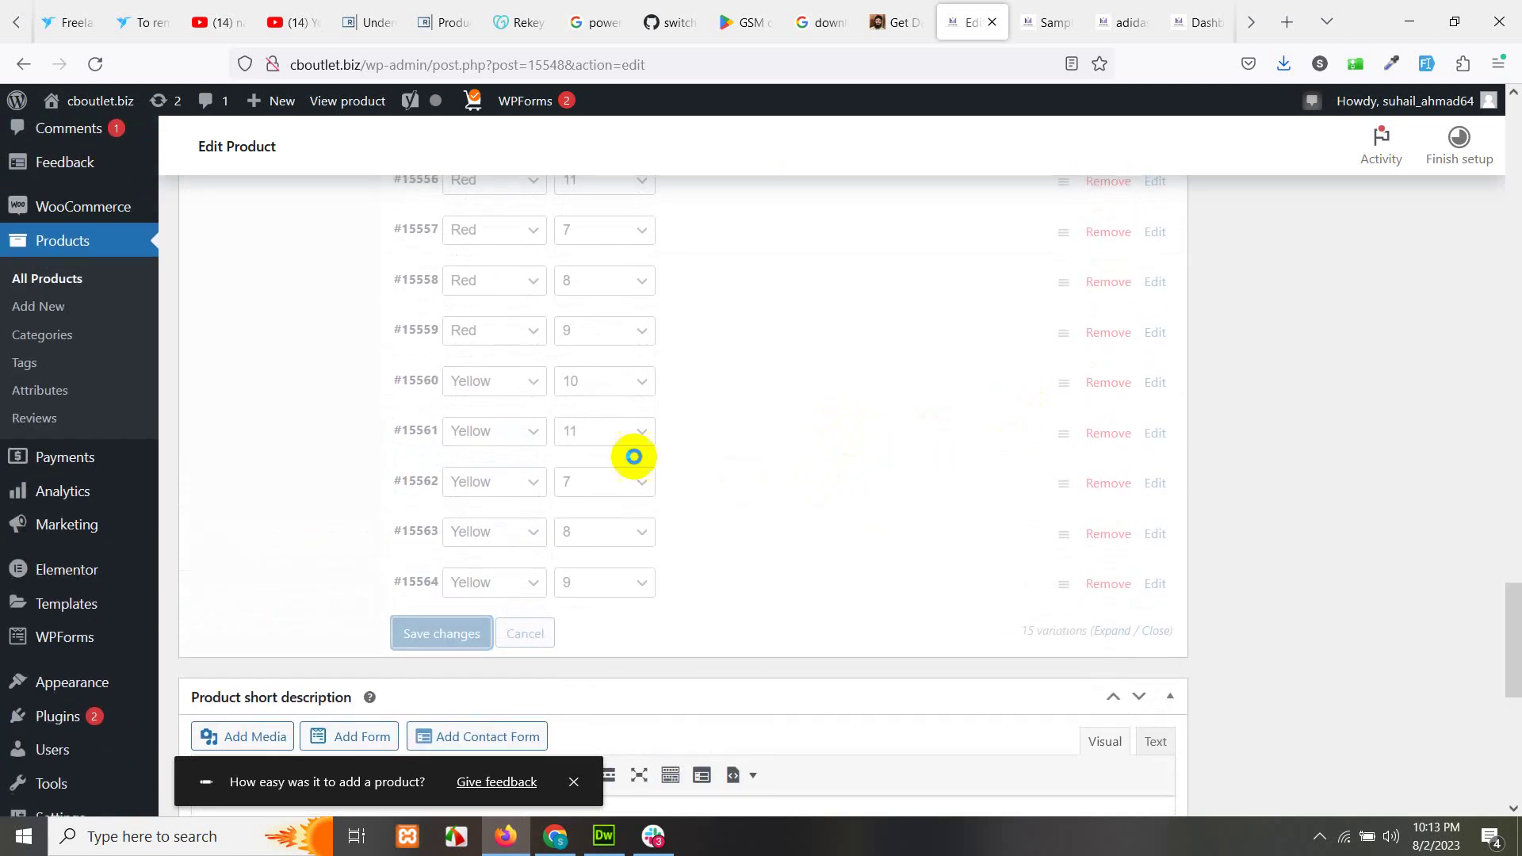
- Switch to the Sample Shoe Addidas store page, reload it and dismiss the alert
{"action": "scroll", "coordinate": [619, 325], "scroll_direction": "up", "scroll_amount": 3}
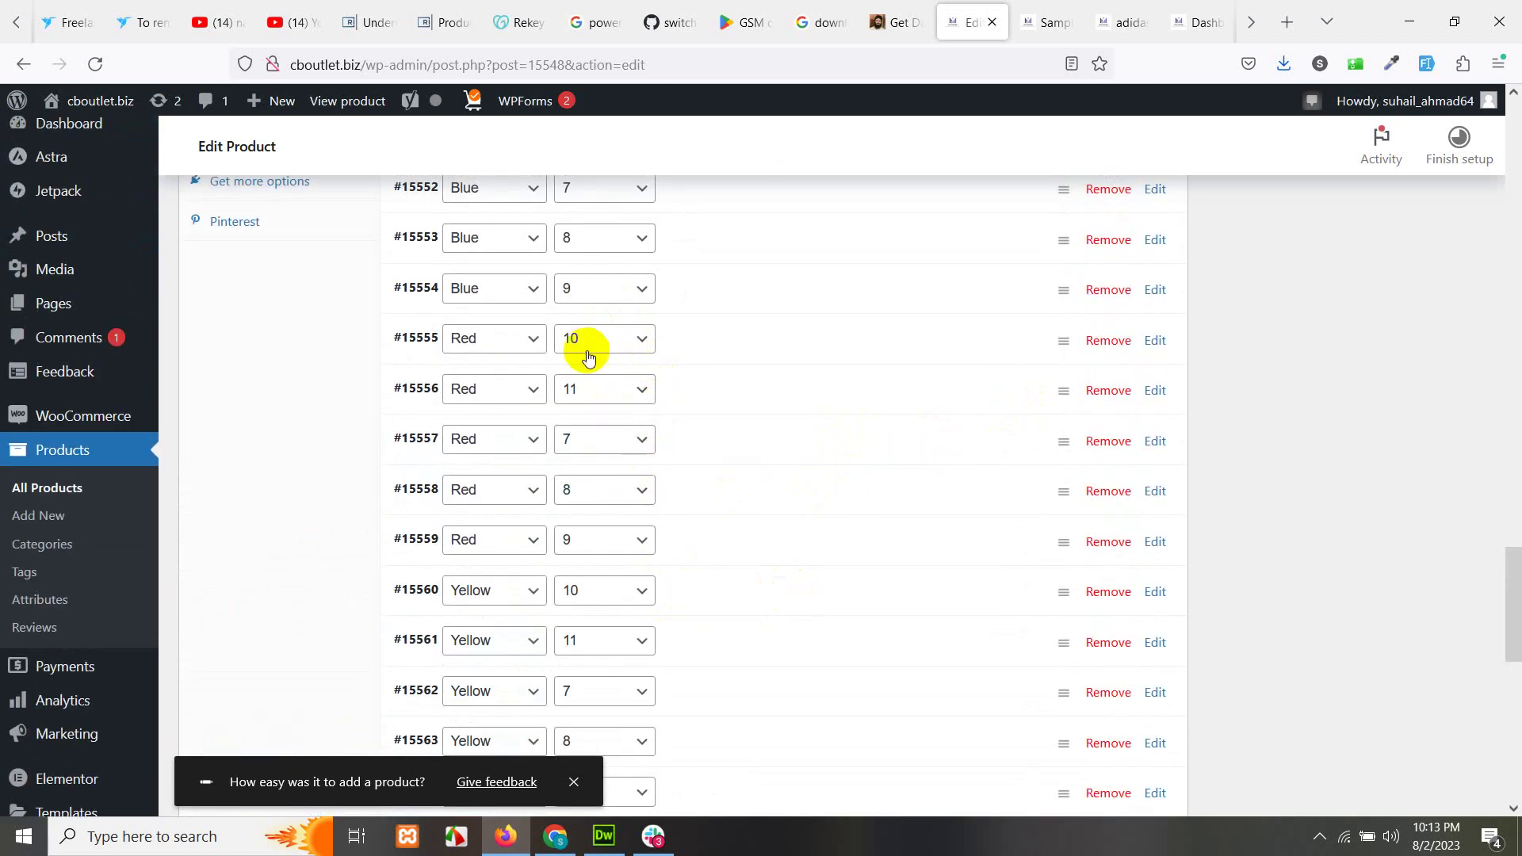
{"action": "scroll", "coordinate": [568, 346], "scroll_direction": "up", "scroll_amount": 3}
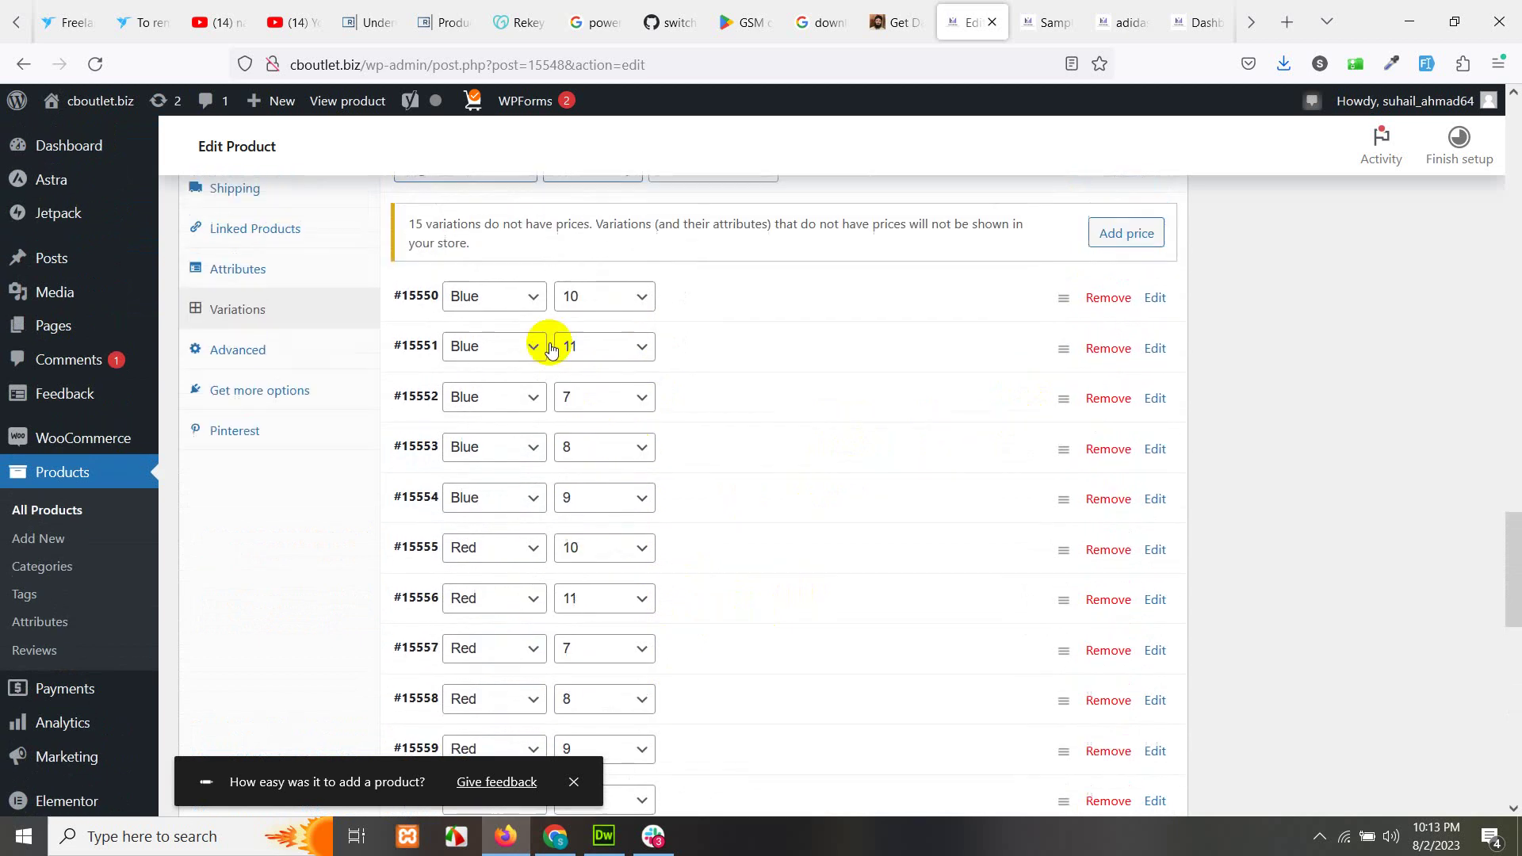
{"action": "left_click", "coordinate": [1048, 21]}
{"action": "left_click", "coordinate": [95, 63]}
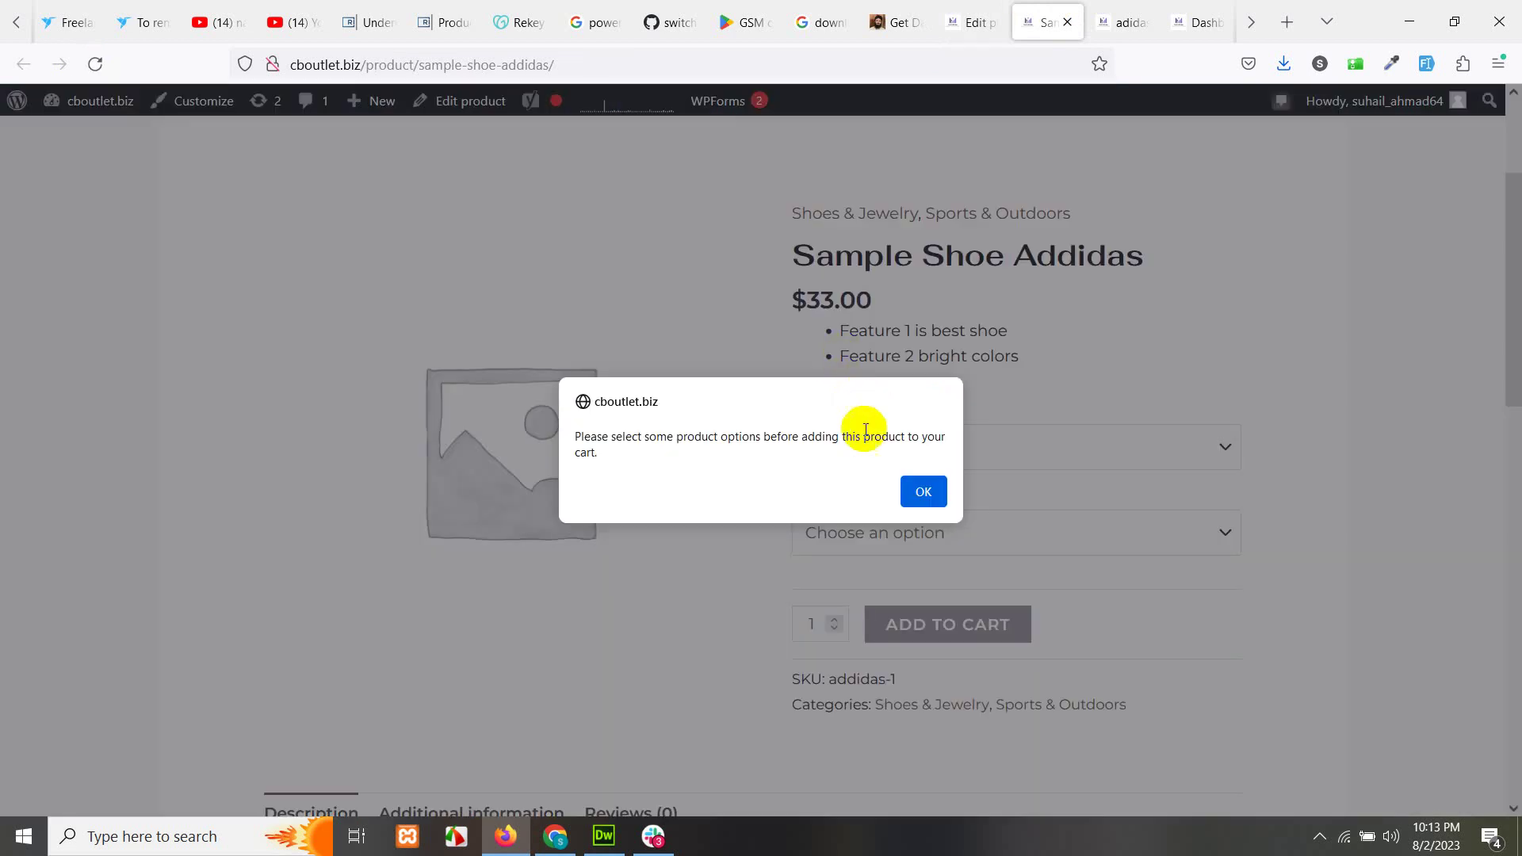
{"action": "left_click", "coordinate": [922, 489]}
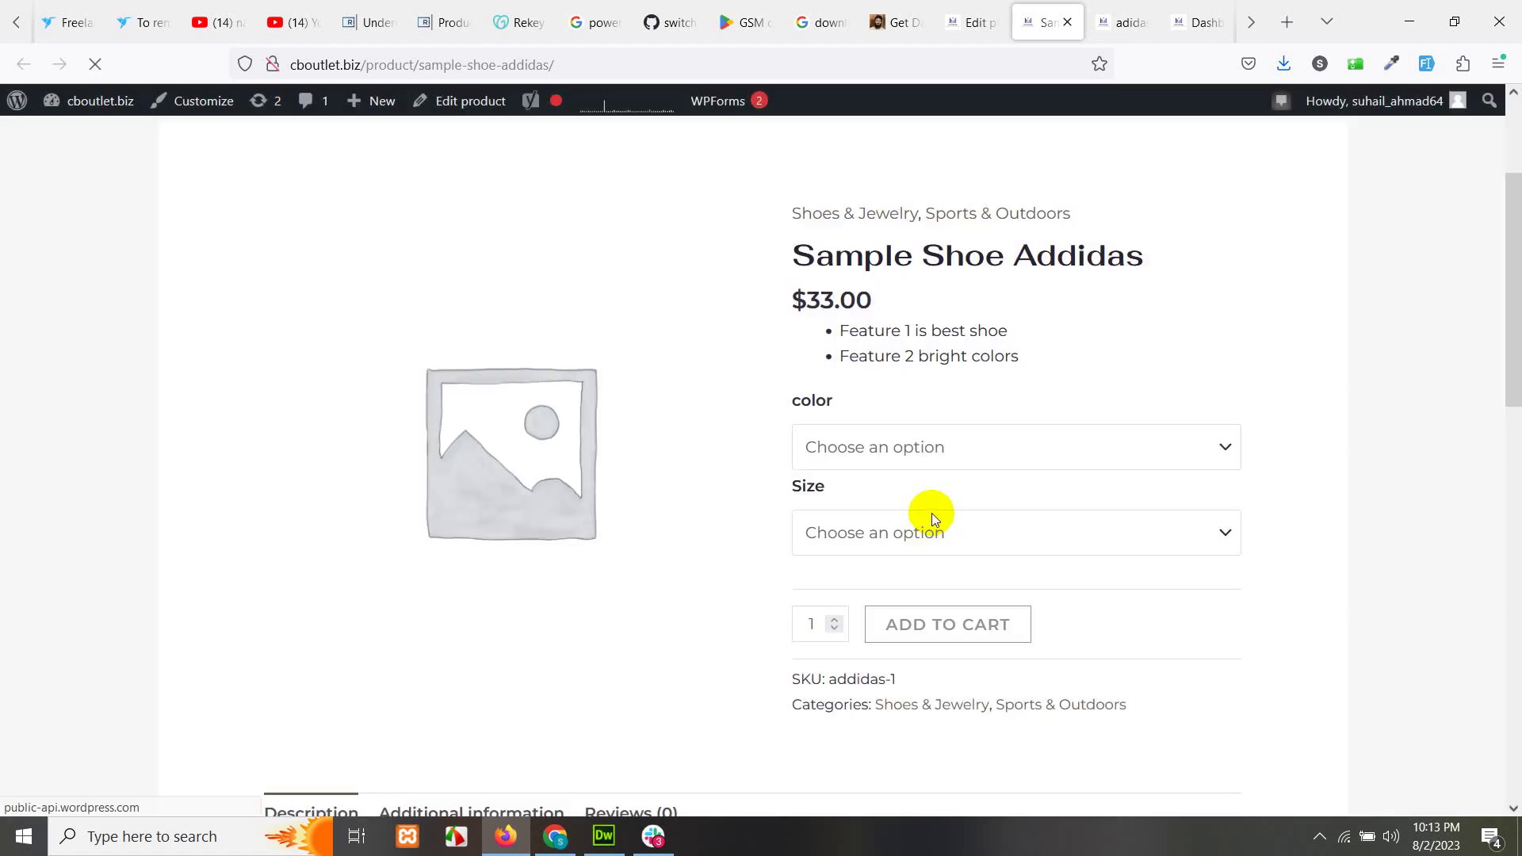
- Choose the color Blue and Size 10 on the Sample Shoe Addidas store page
{"action": "left_click", "coordinate": [901, 452]}
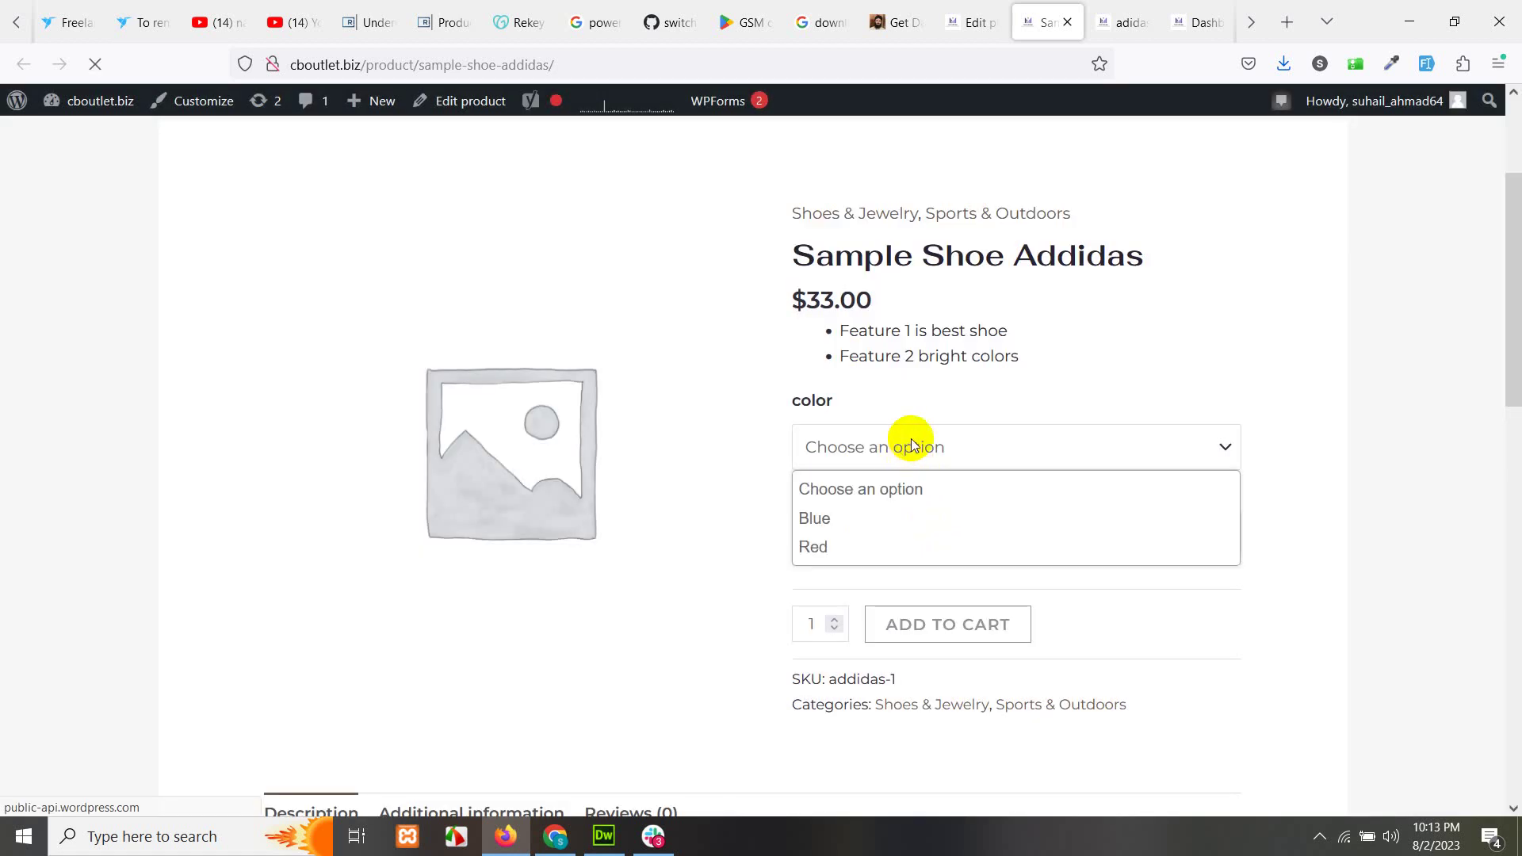
{"action": "left_click", "coordinate": [847, 520]}
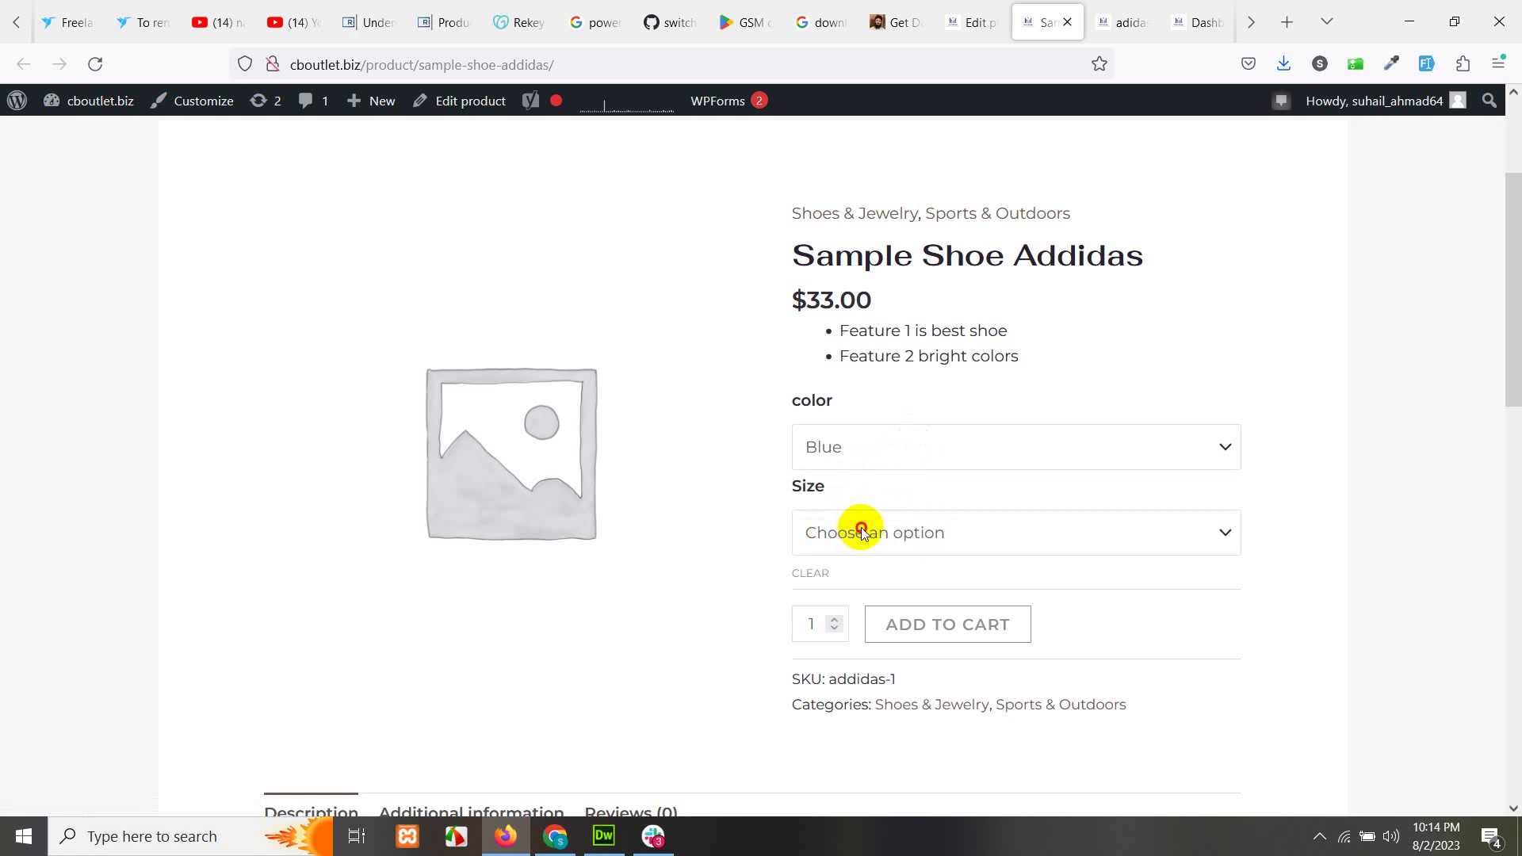
{"action": "left_click", "coordinate": [862, 532]}
{"action": "left_click", "coordinate": [850, 600]}
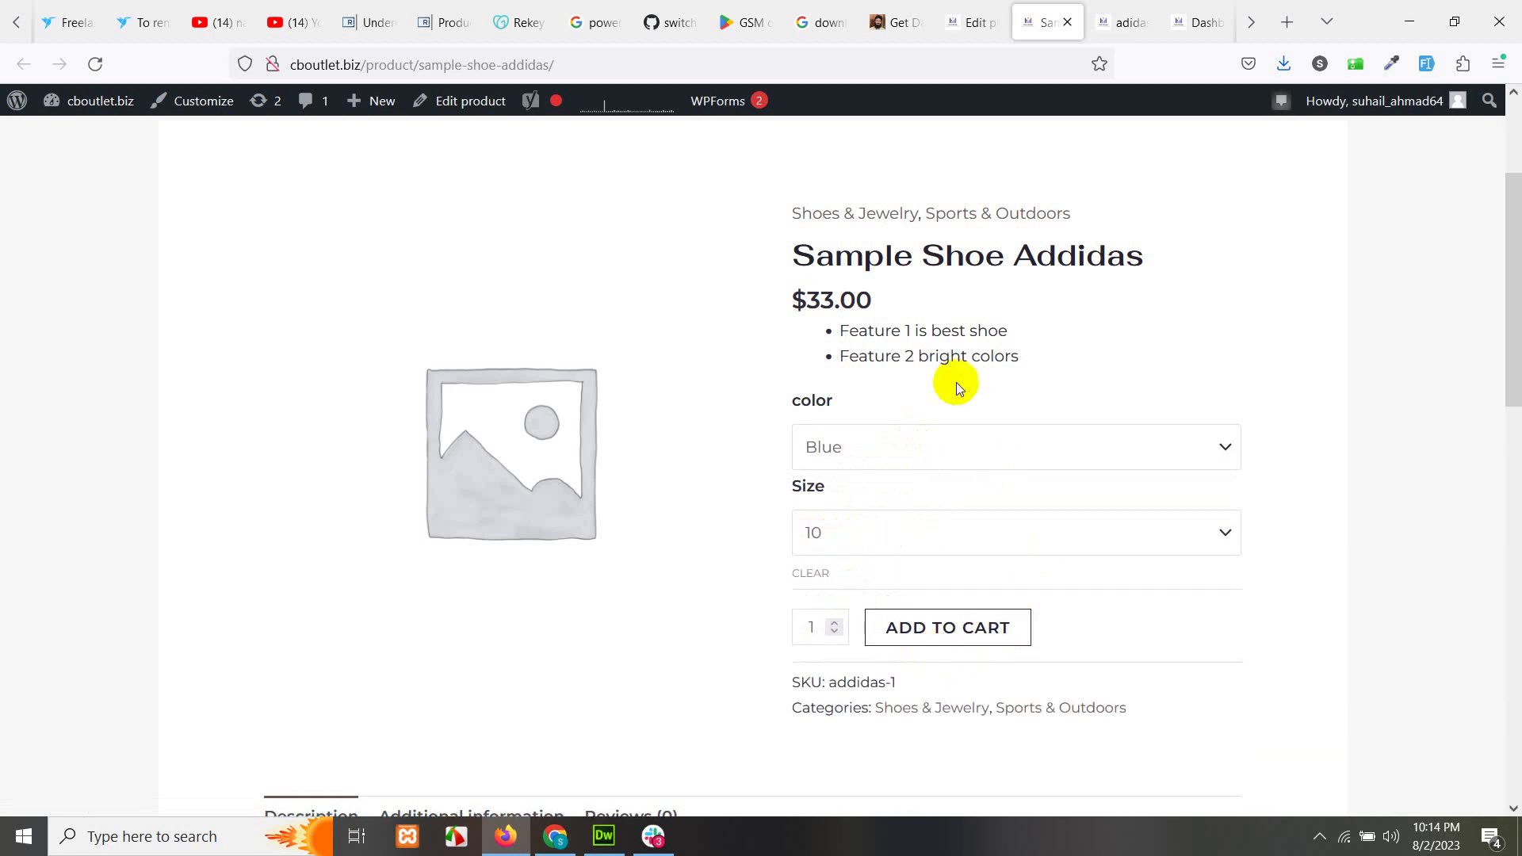
- Change the shoe's color to Red and add the size 10 variation to the cart
{"action": "left_click", "coordinate": [850, 430]}
{"action": "left_click", "coordinate": [844, 545]}
{"action": "left_click", "coordinate": [964, 628]}
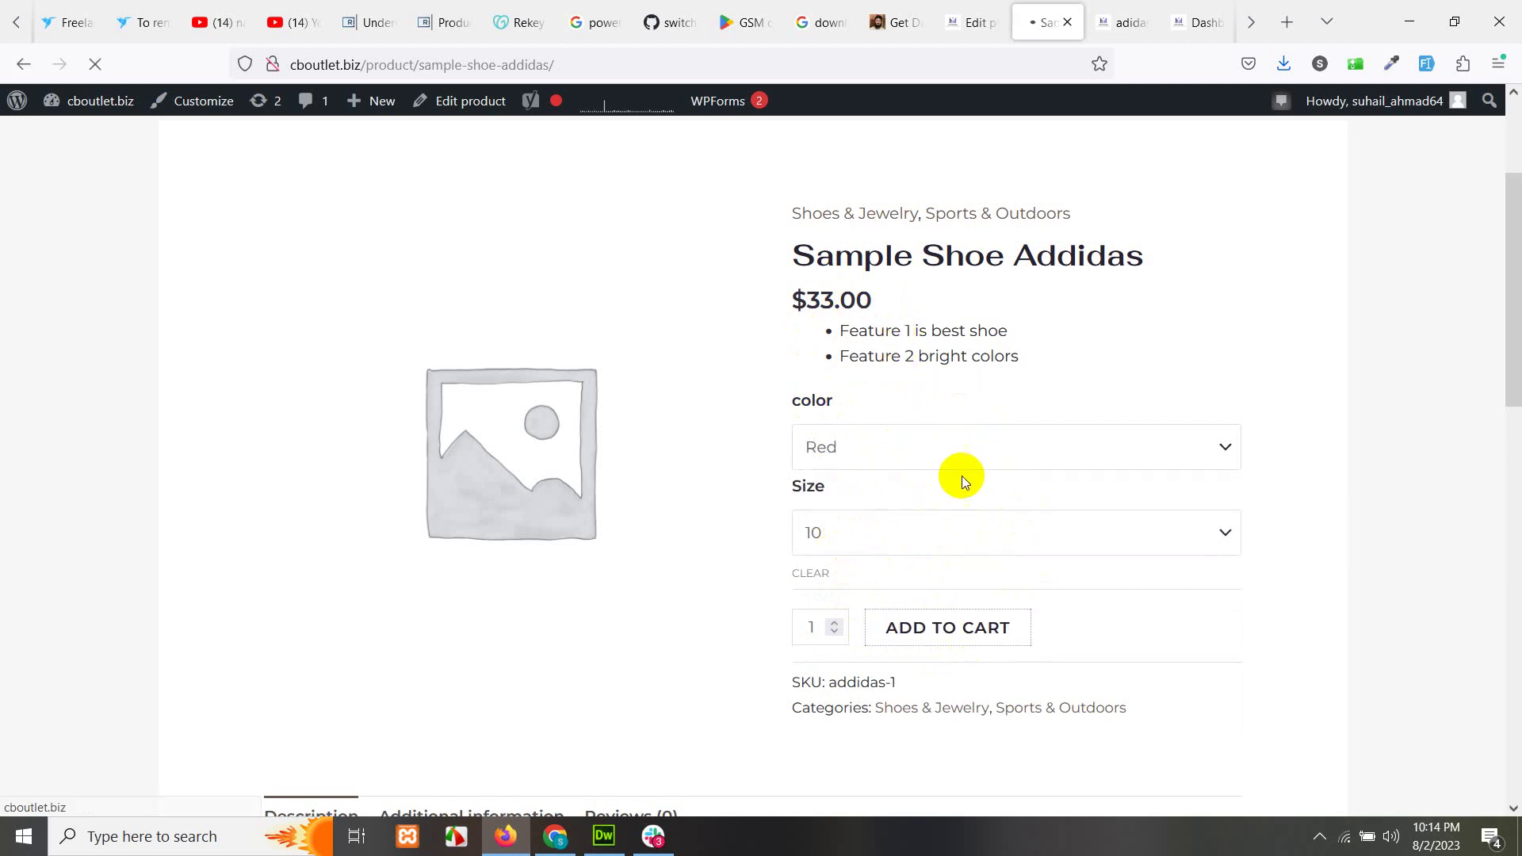
- Check which sizes the store page offers for the Red shoe
{"action": "scroll", "coordinate": [1000, 512], "scroll_direction": "down", "scroll_amount": 6}
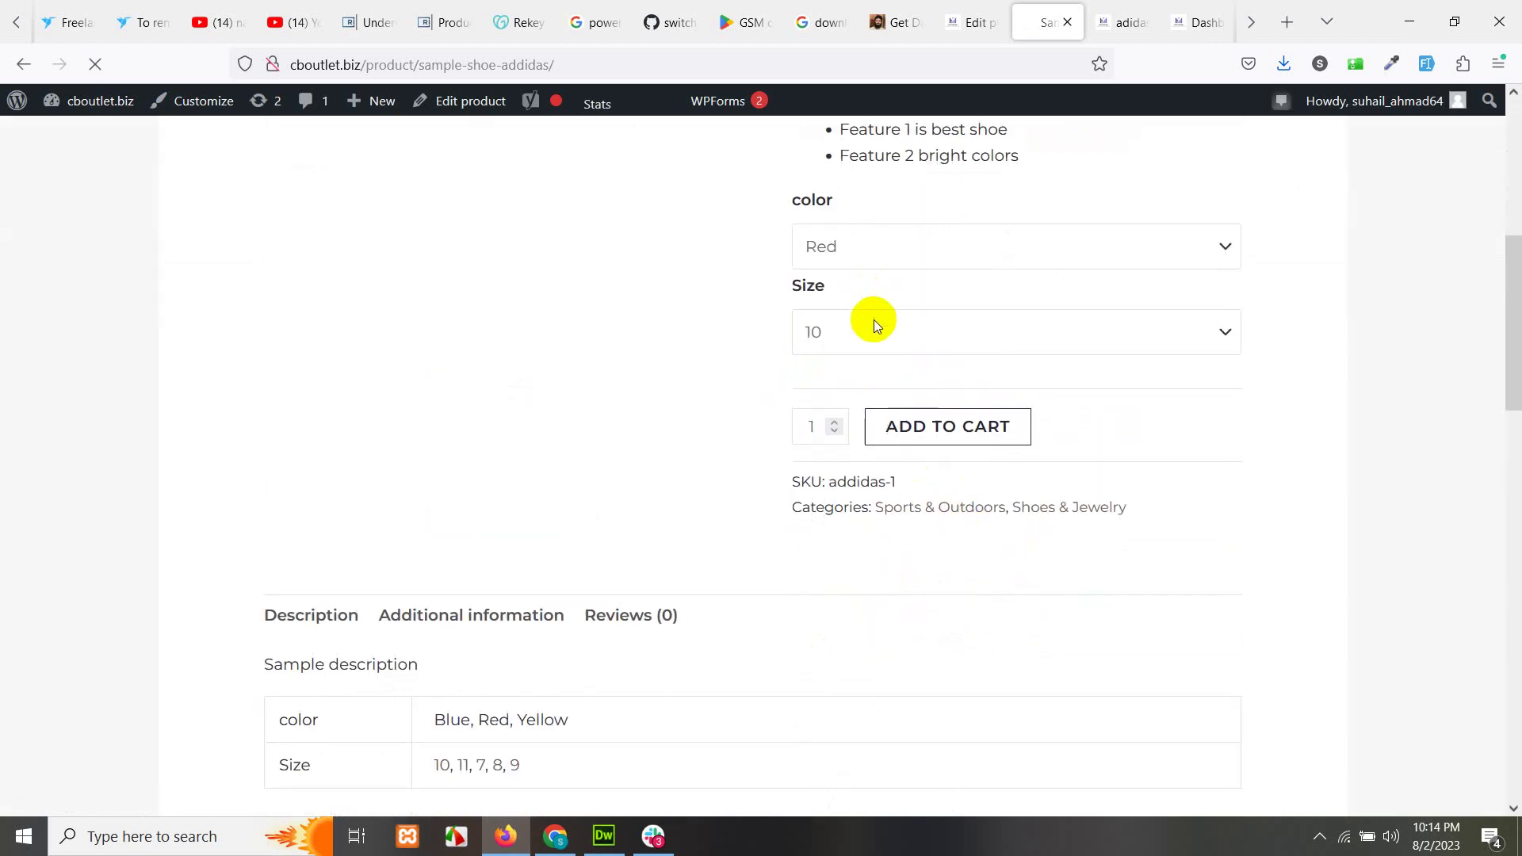
{"action": "left_click", "coordinate": [874, 325]}
{"action": "left_click", "coordinate": [844, 337]}
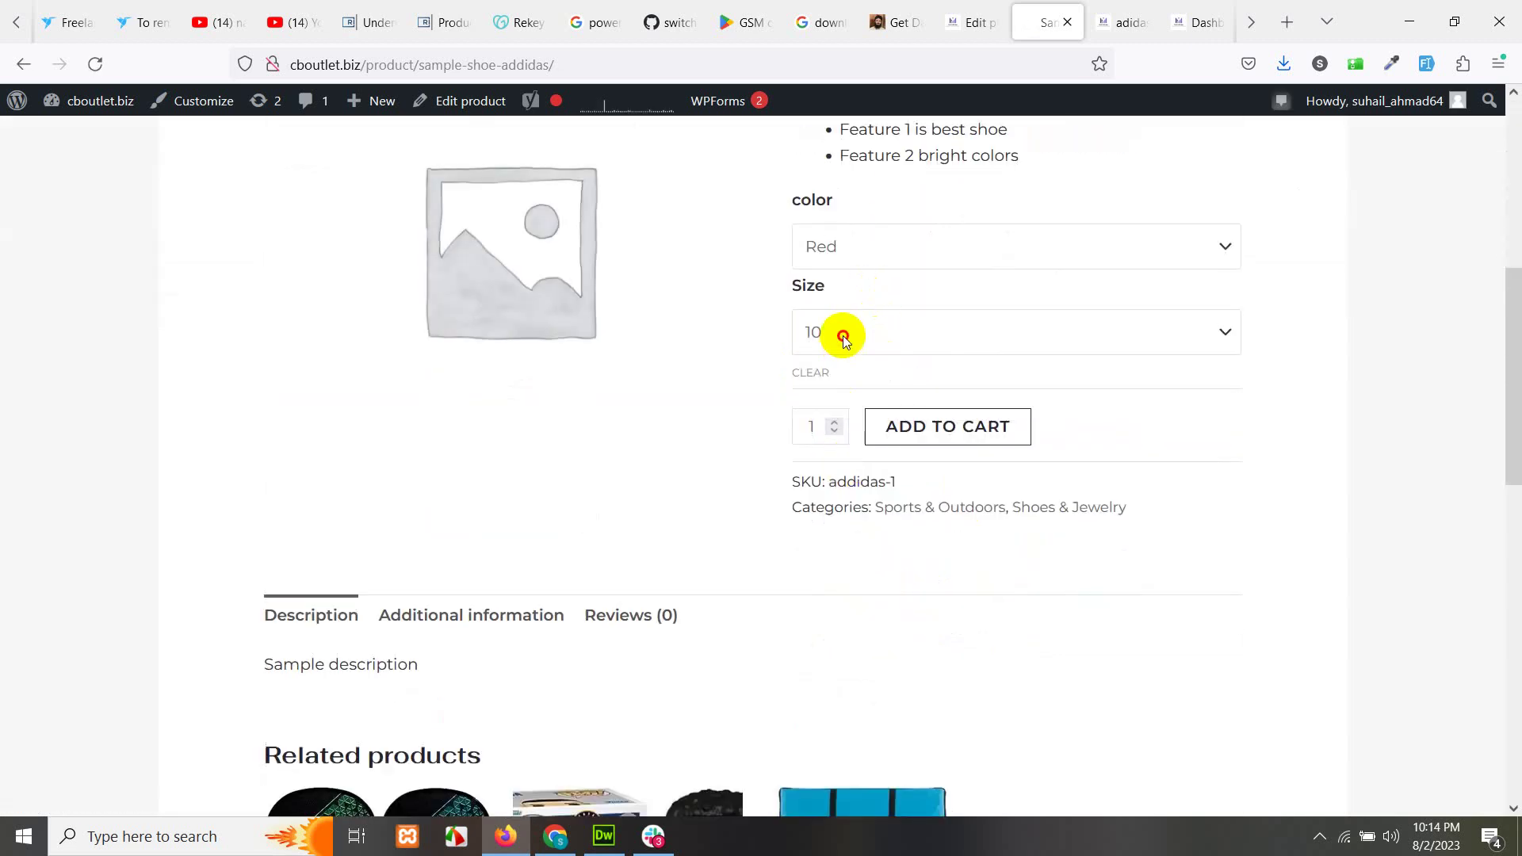
{"action": "left_click", "coordinate": [868, 440]}
{"action": "left_click", "coordinate": [846, 350]}
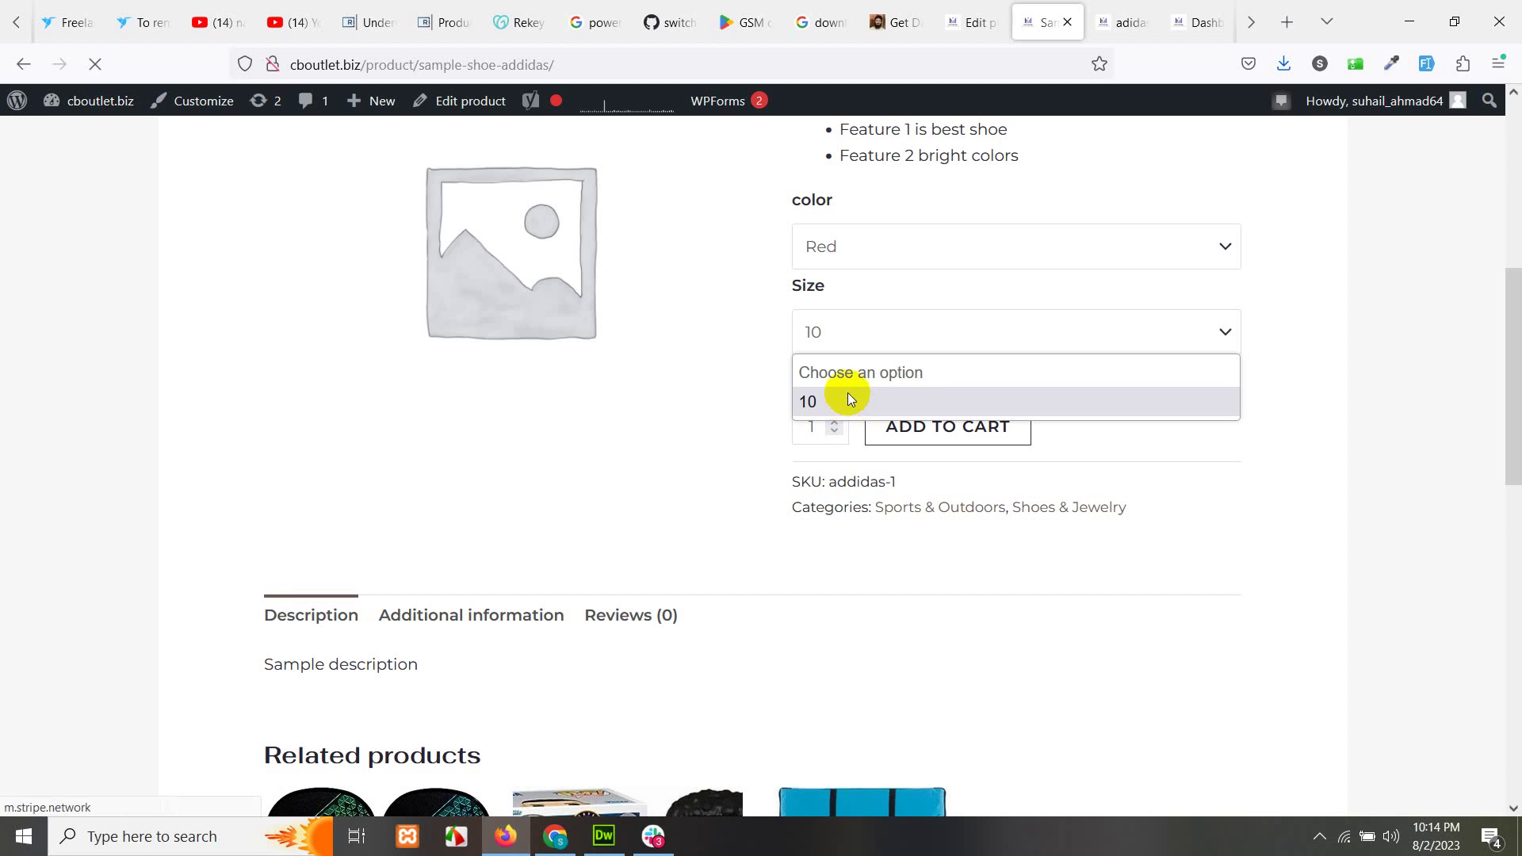
{"action": "left_click", "coordinate": [744, 333]}
- Switch the color to Blue and back to Red, comparing the sizes offered for each
{"action": "left_click", "coordinate": [854, 246]}
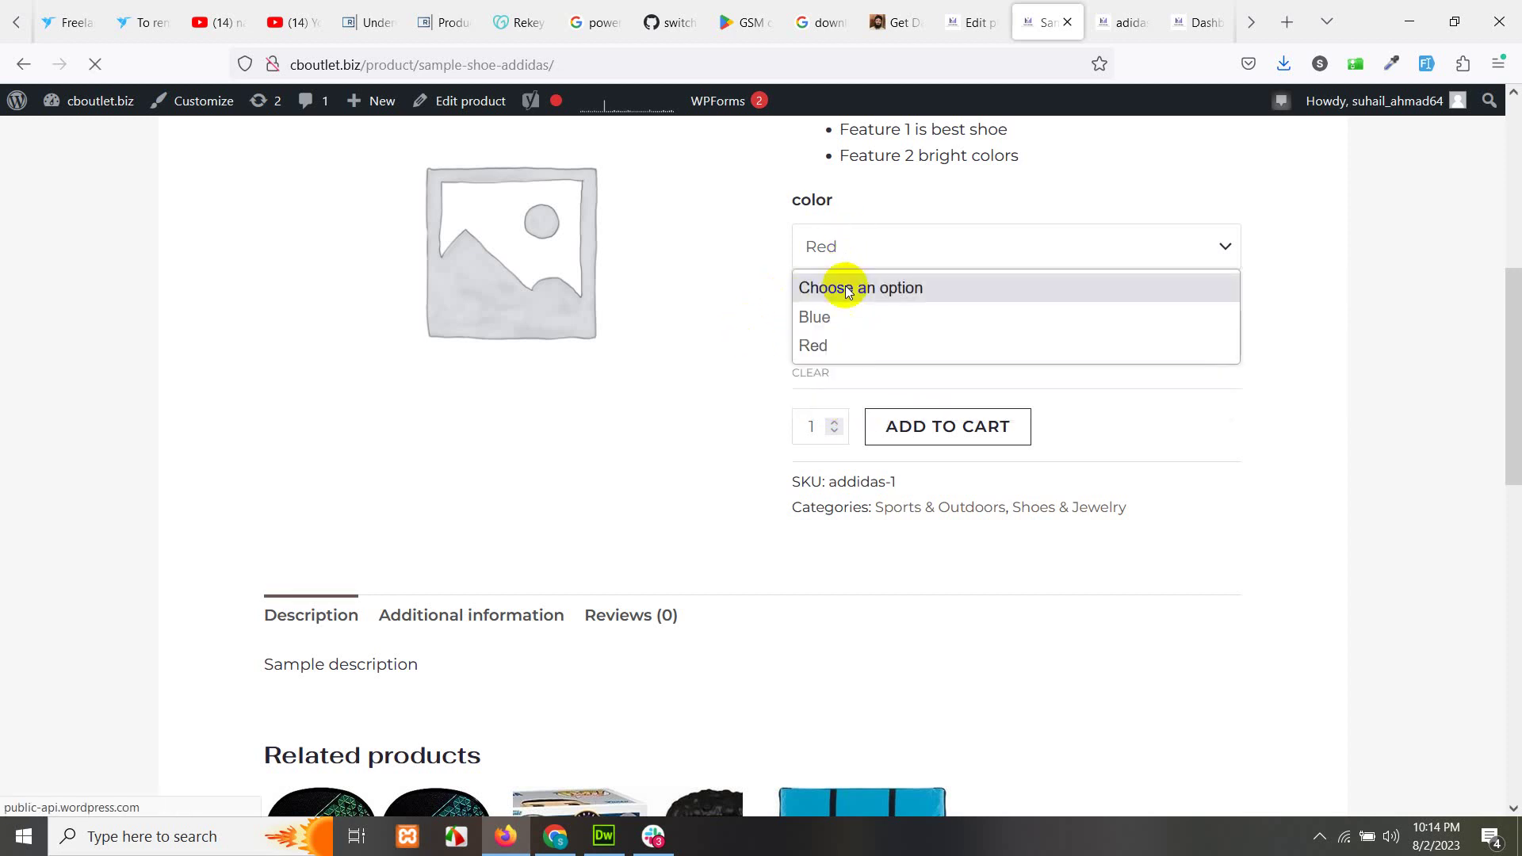
{"action": "left_click", "coordinate": [842, 310]}
{"action": "left_click", "coordinate": [838, 339]}
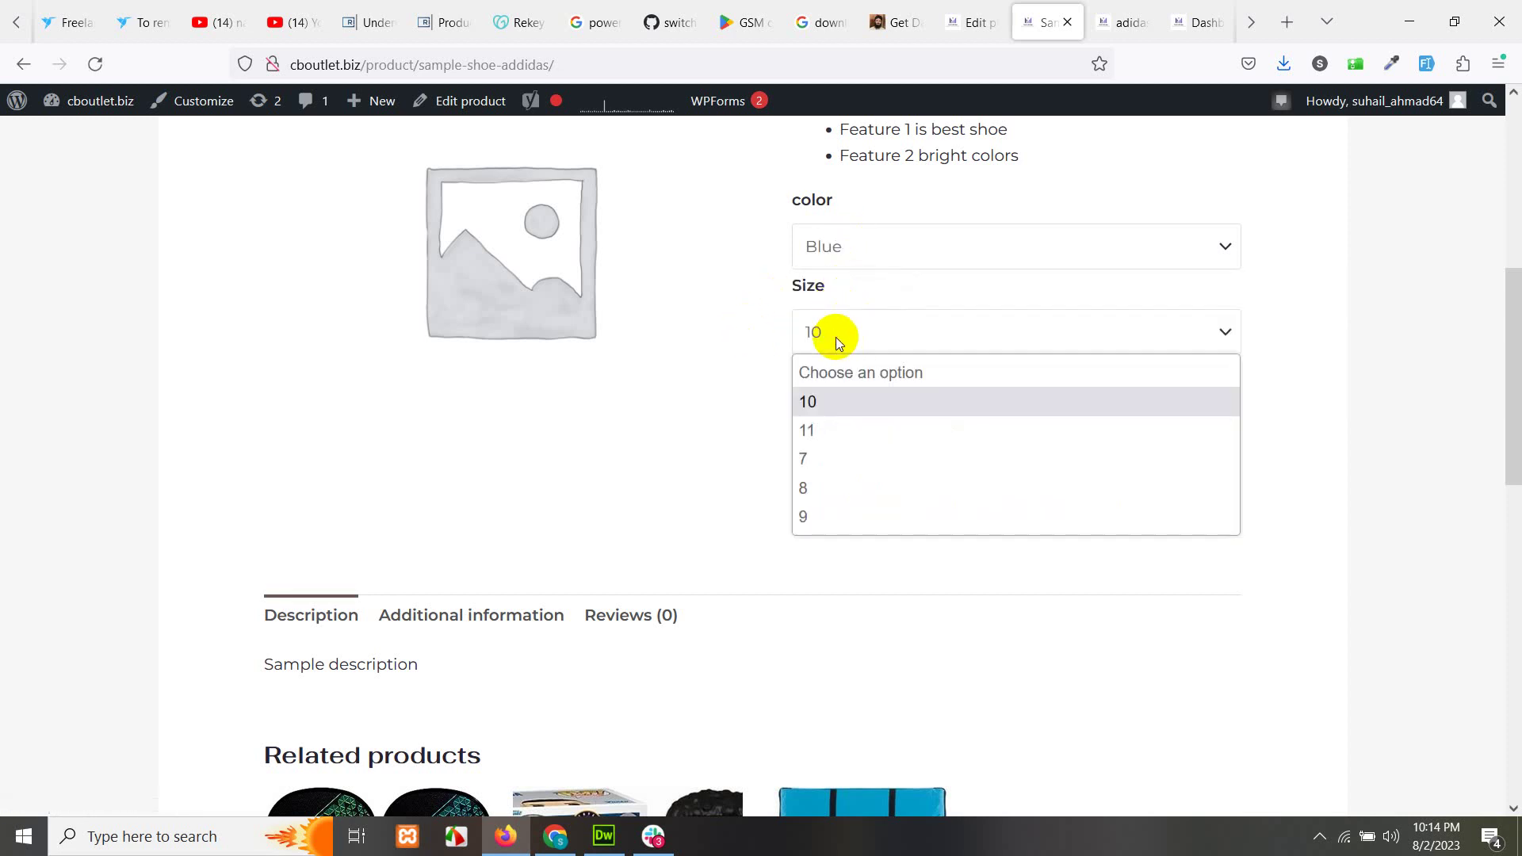
{"action": "left_click", "coordinate": [849, 252]}
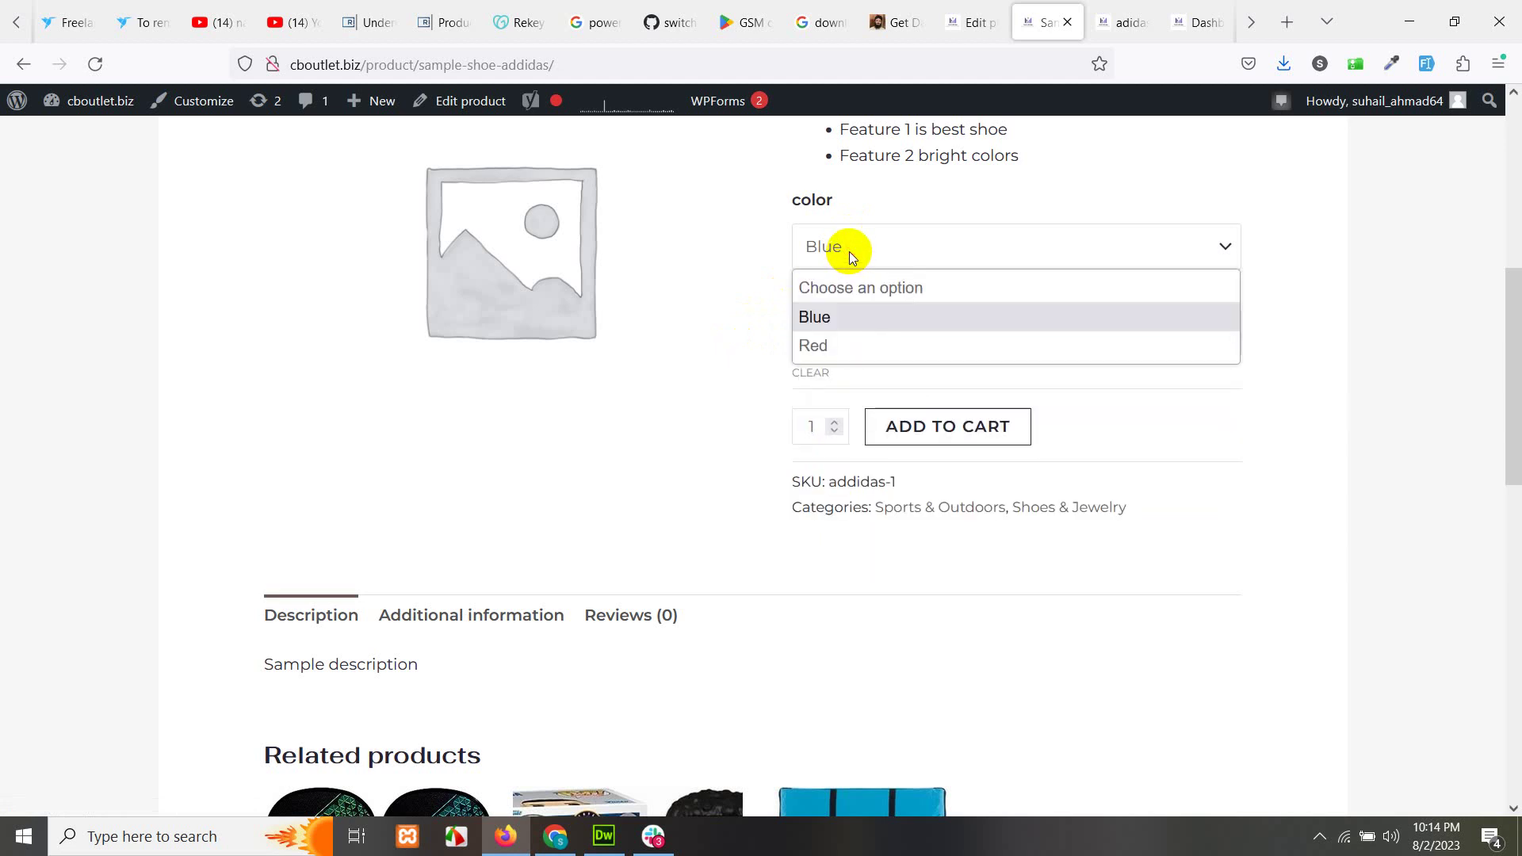
{"action": "left_click", "coordinate": [819, 340]}
{"action": "left_click", "coordinate": [838, 335]}
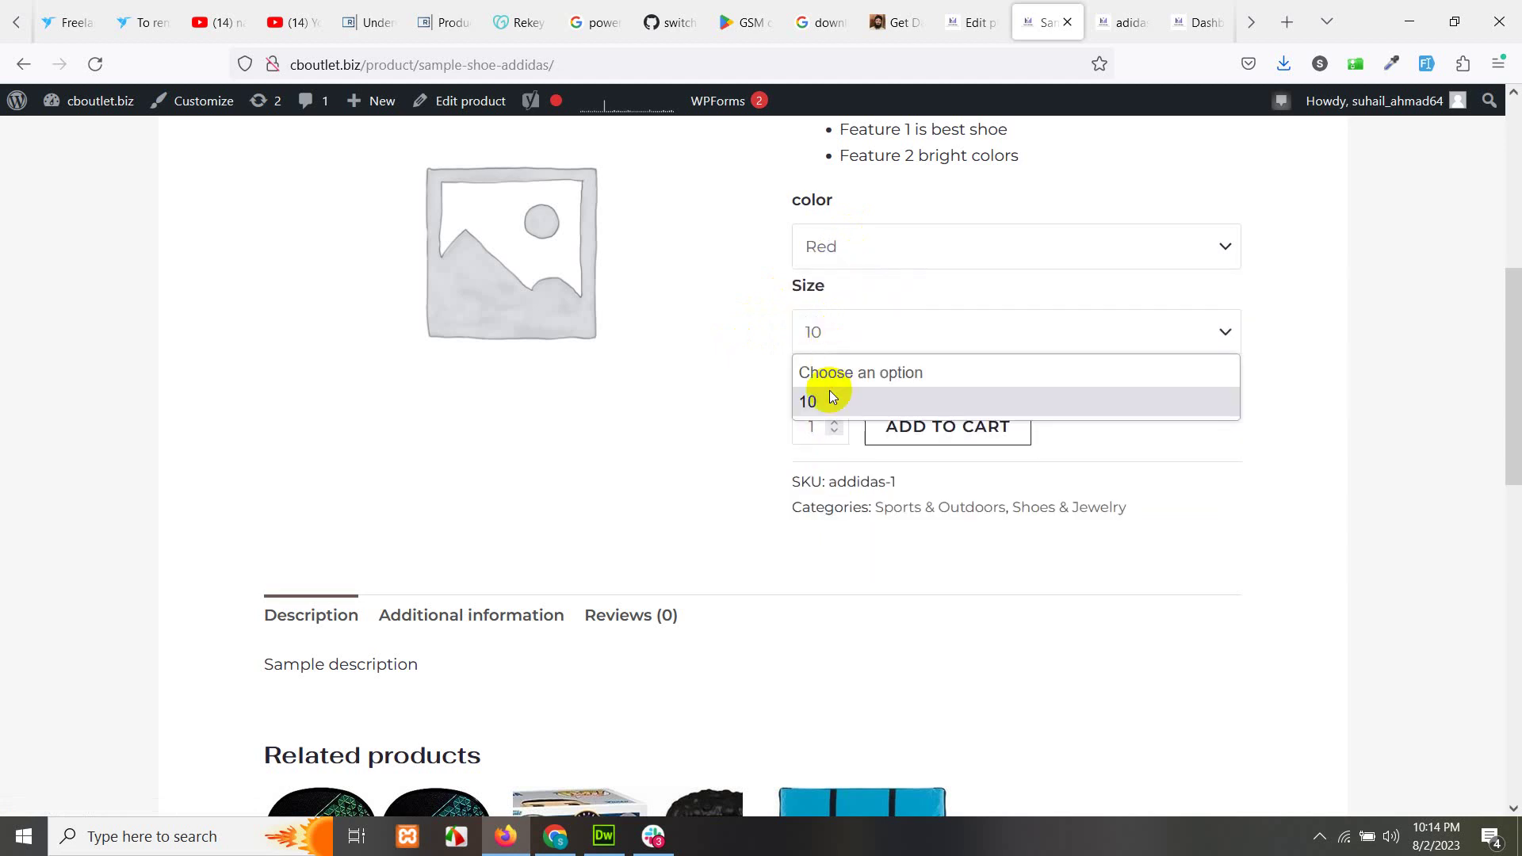
{"action": "left_click", "coordinate": [1321, 400]}
- Return to editing the product and view the details of the Red size 10 variation
{"action": "left_click", "coordinate": [973, 22]}
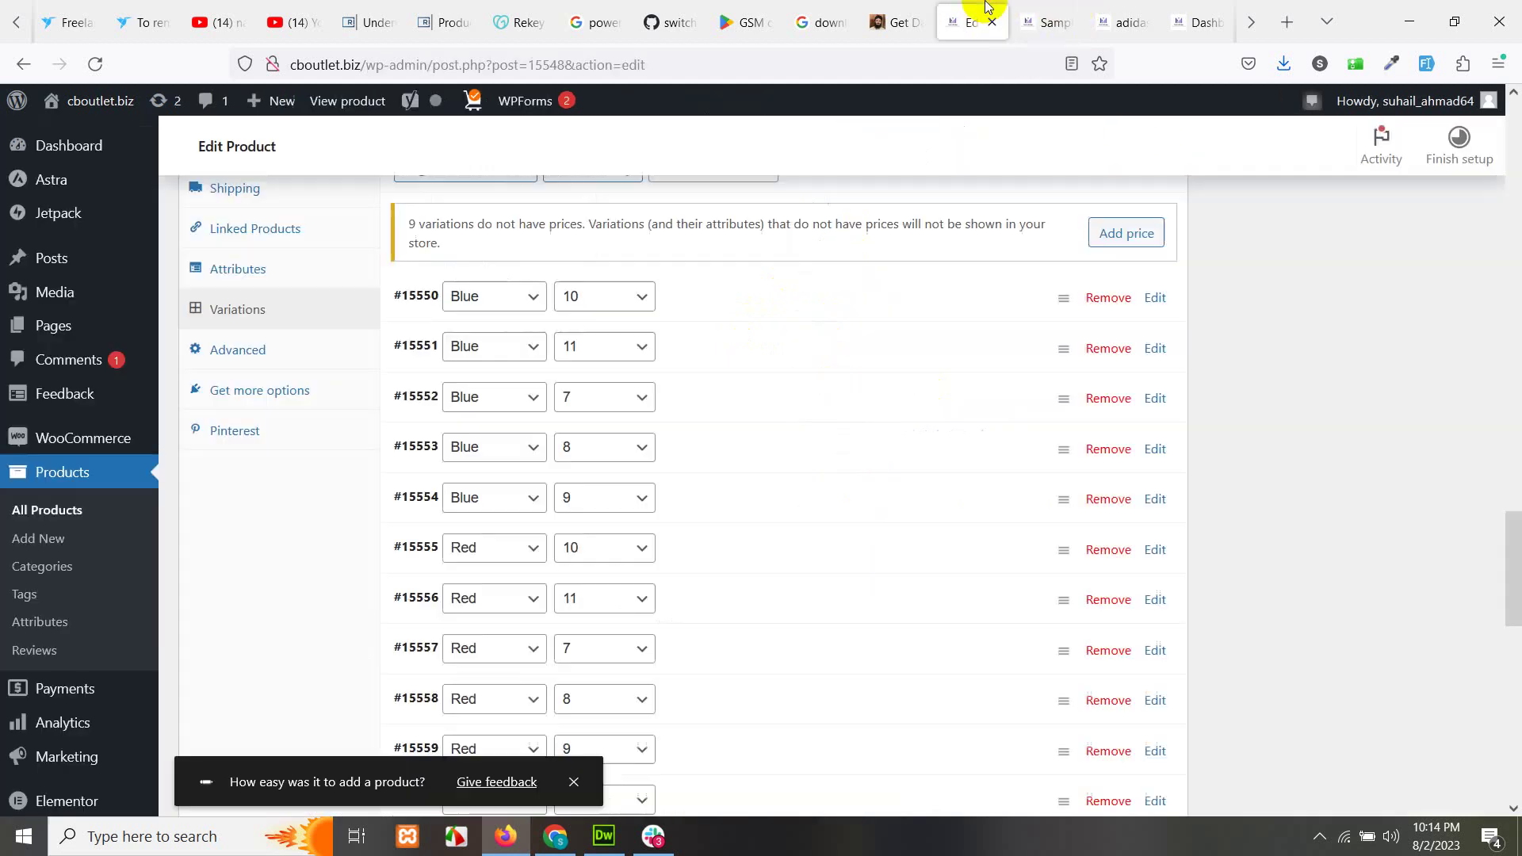
{"action": "left_click", "coordinate": [711, 552]}
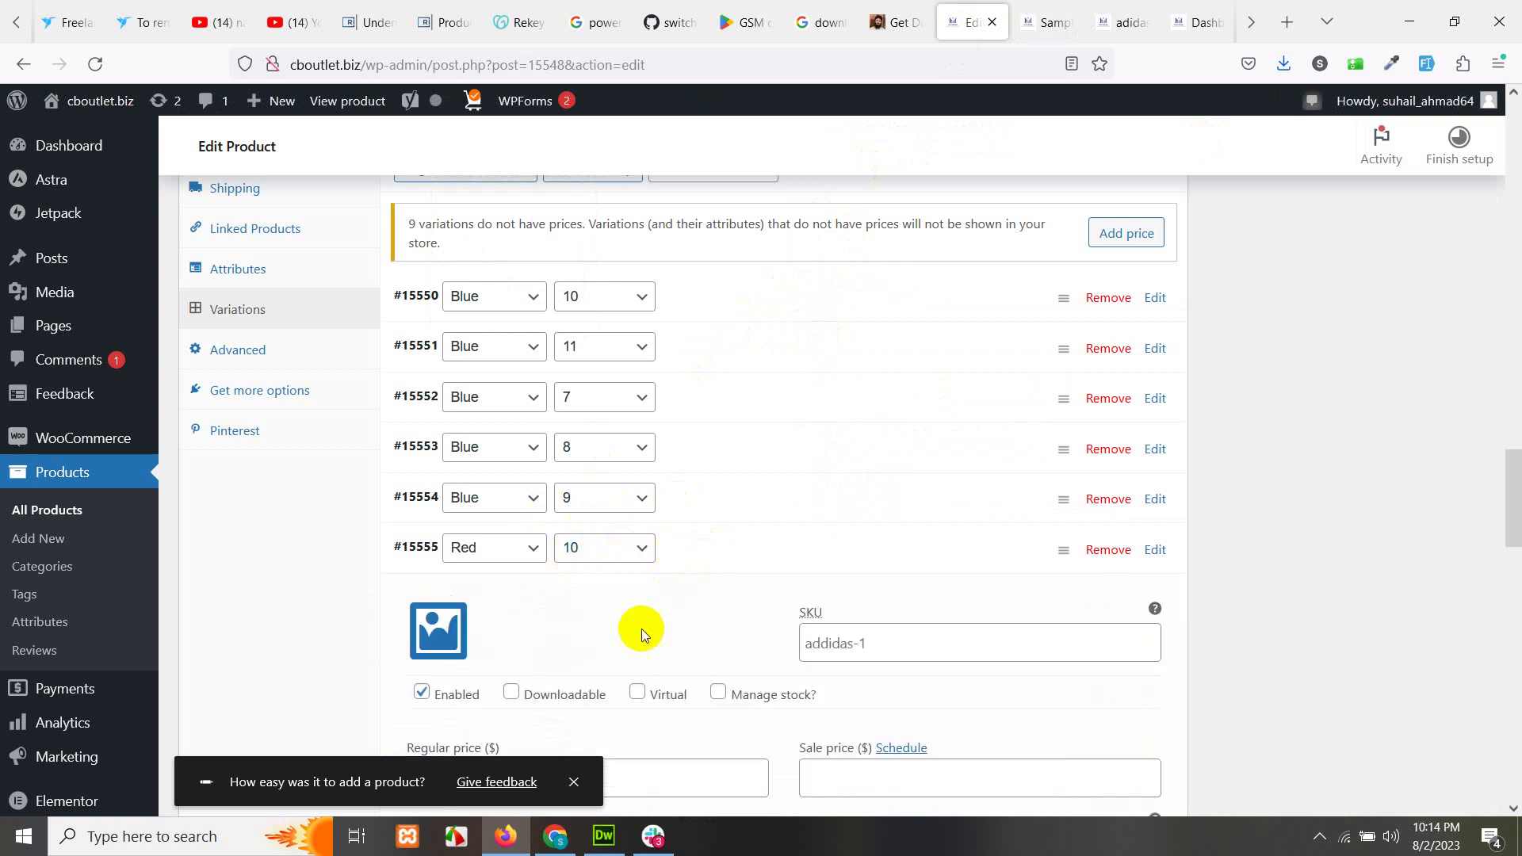
{"action": "scroll", "coordinate": [634, 629], "scroll_direction": "down", "scroll_amount": 3}
{"action": "left_click", "coordinate": [712, 342]}
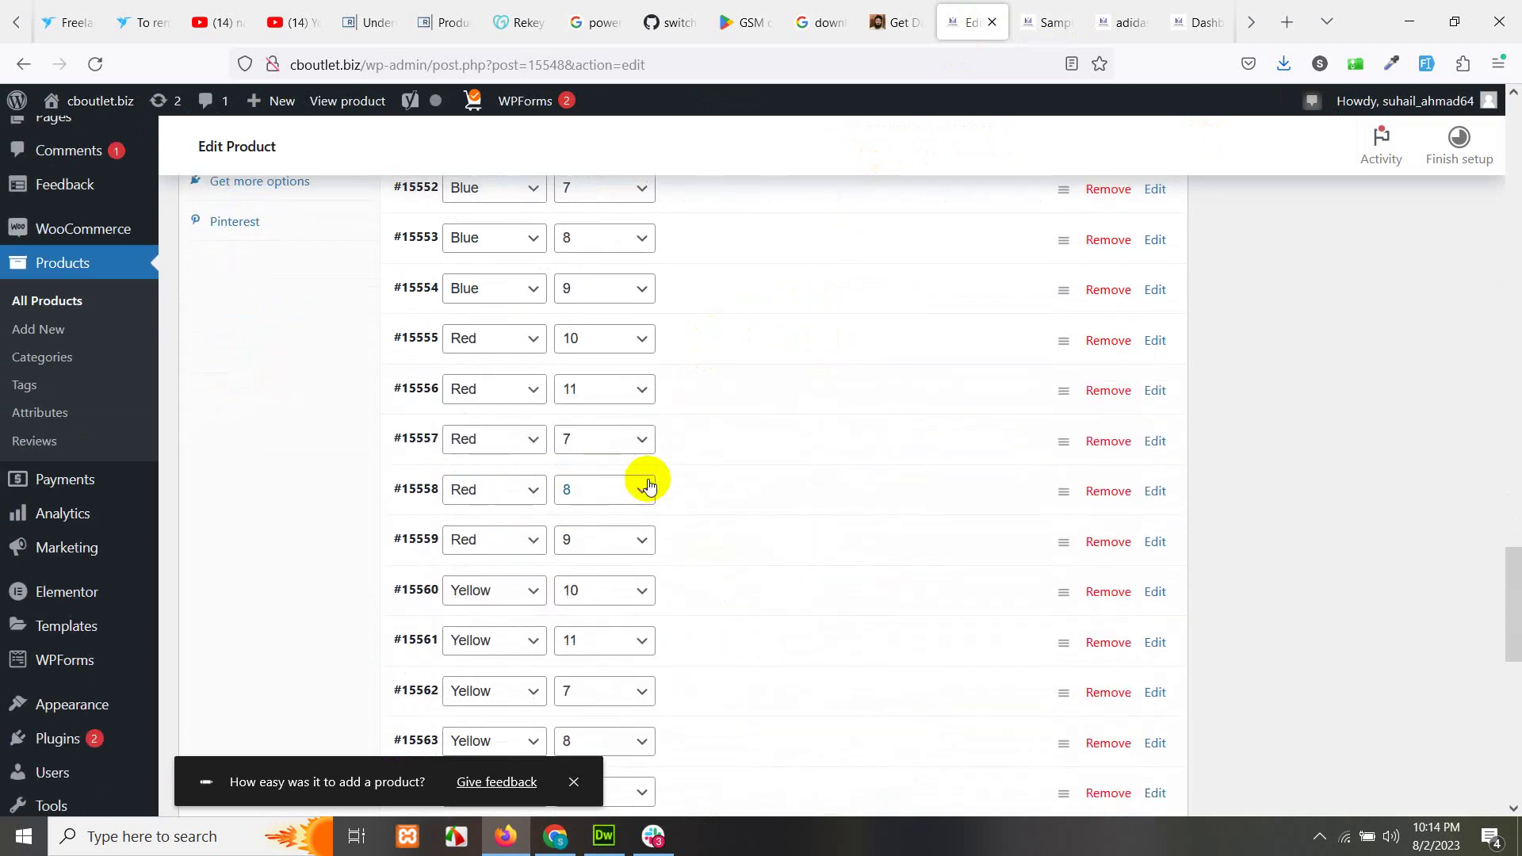
- Set the regular price of the Red size 9 variation to 44 and save the variation changes
{"action": "scroll", "coordinate": [645, 483], "scroll_direction": "down", "scroll_amount": 2}
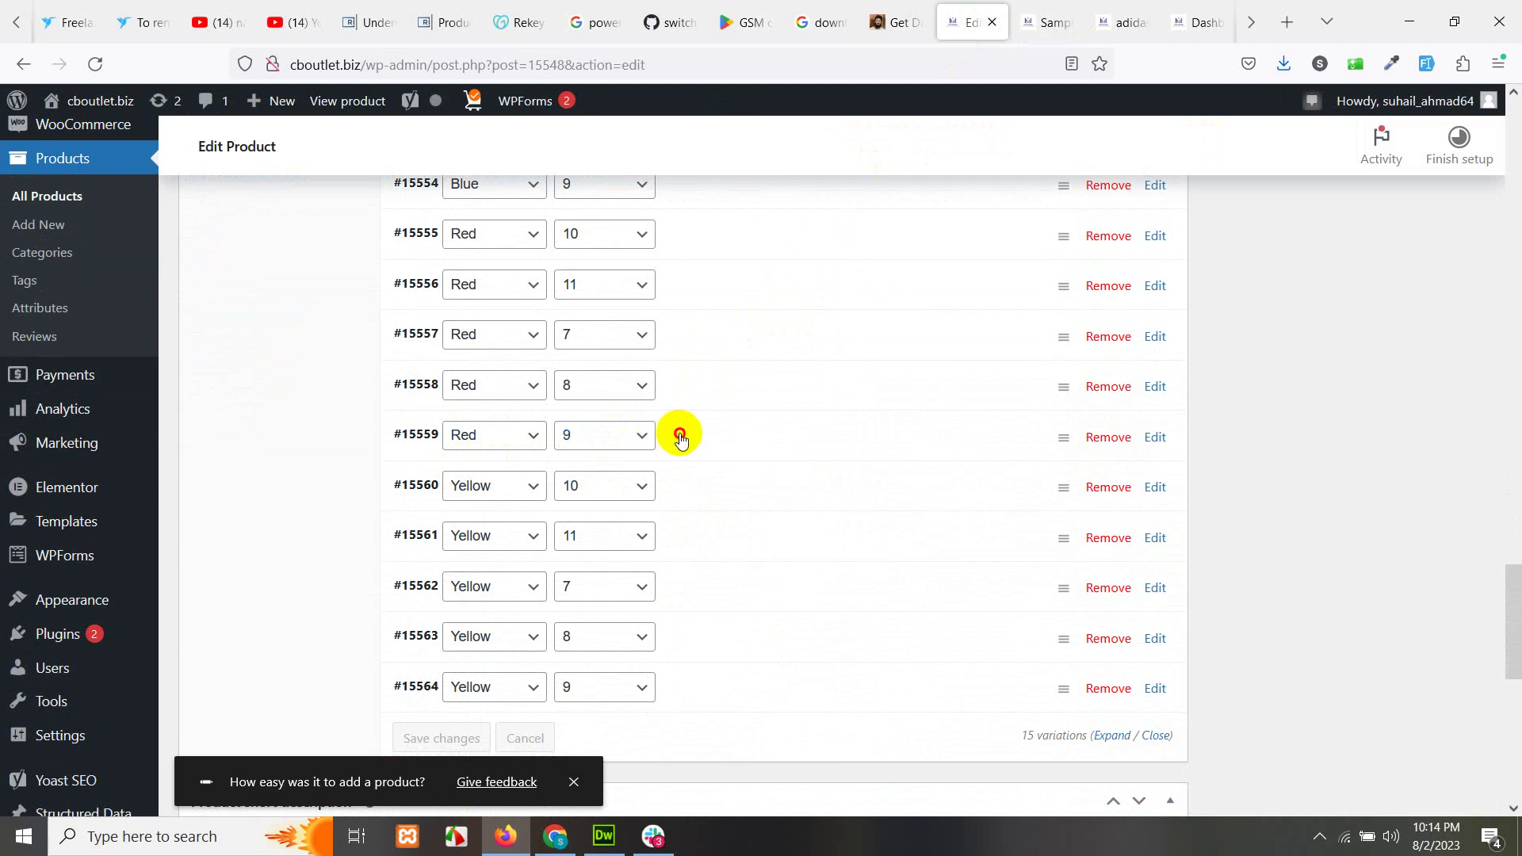
{"action": "left_click", "coordinate": [680, 433]}
{"action": "left_click", "coordinate": [527, 660]}
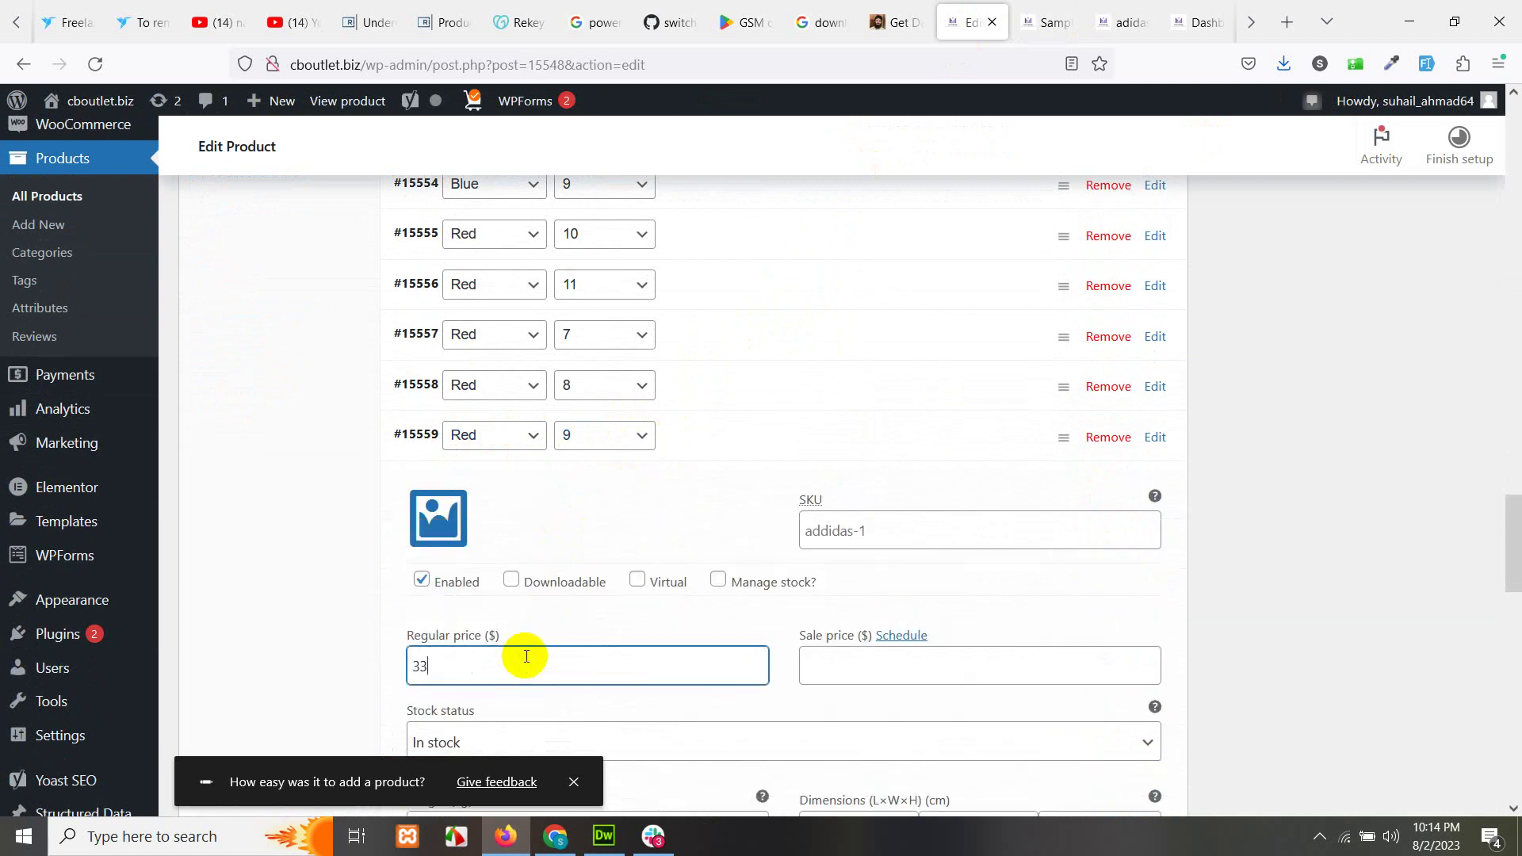
{"action": "left_click_drag", "start_coordinate": [500, 678], "coordinate": [388, 662]}
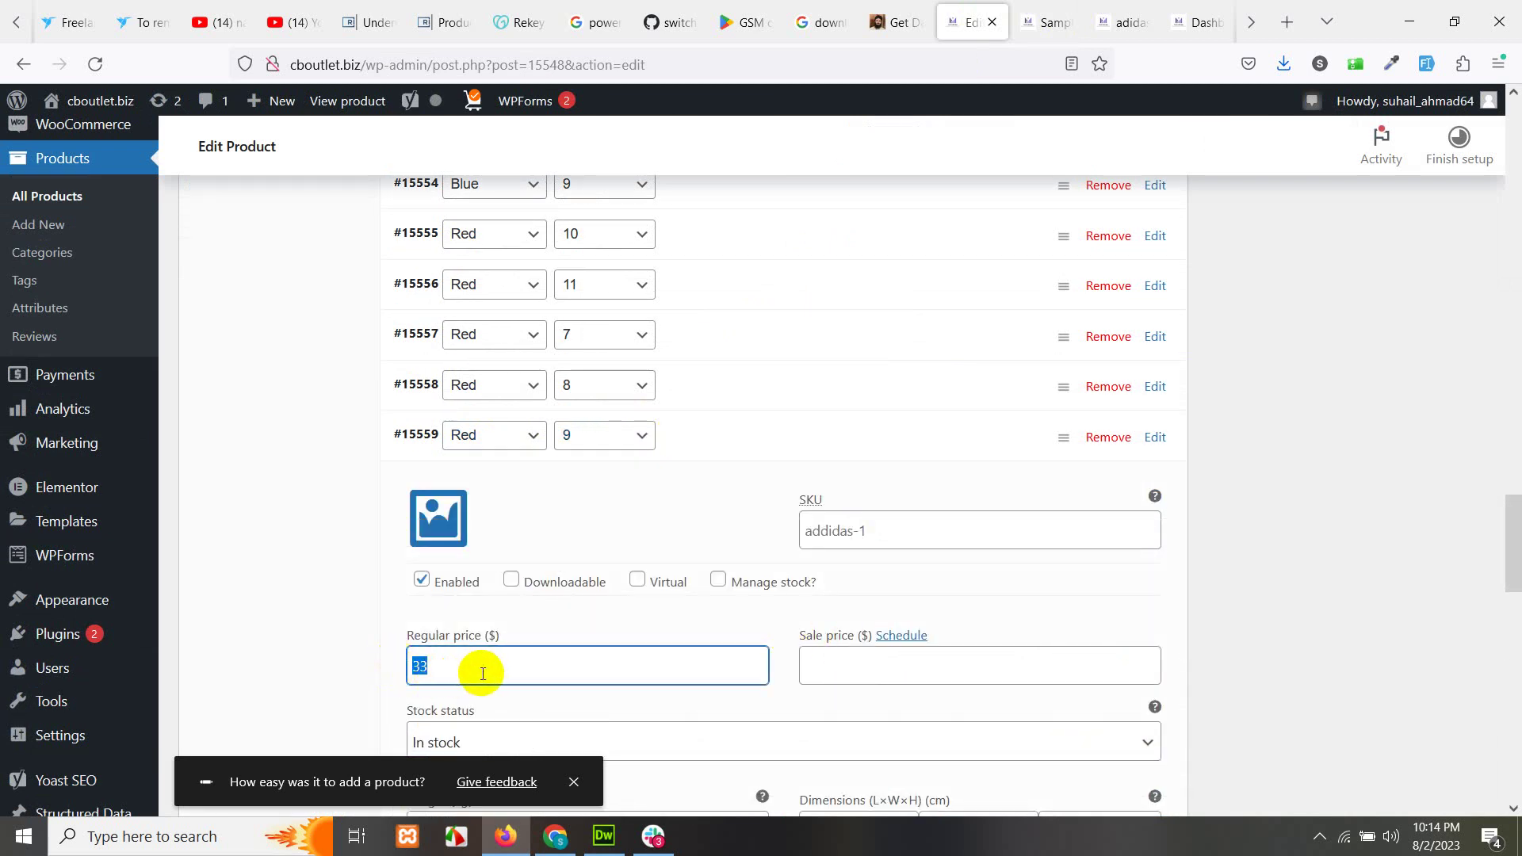
{"action": "type", "text": "44"}
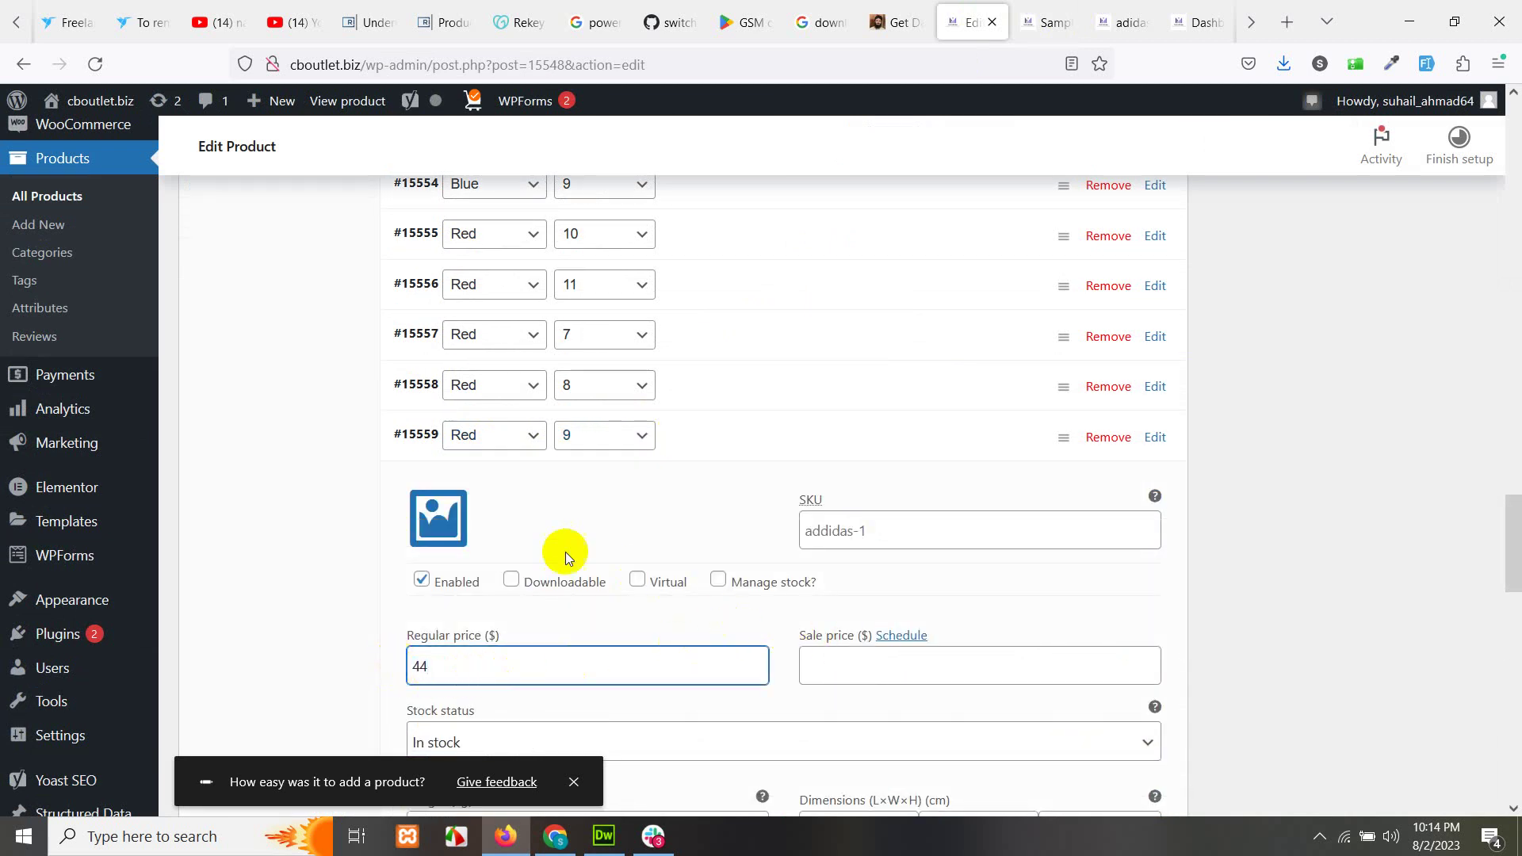
{"action": "left_click", "coordinate": [817, 441]}
{"action": "left_click", "coordinate": [428, 738]}
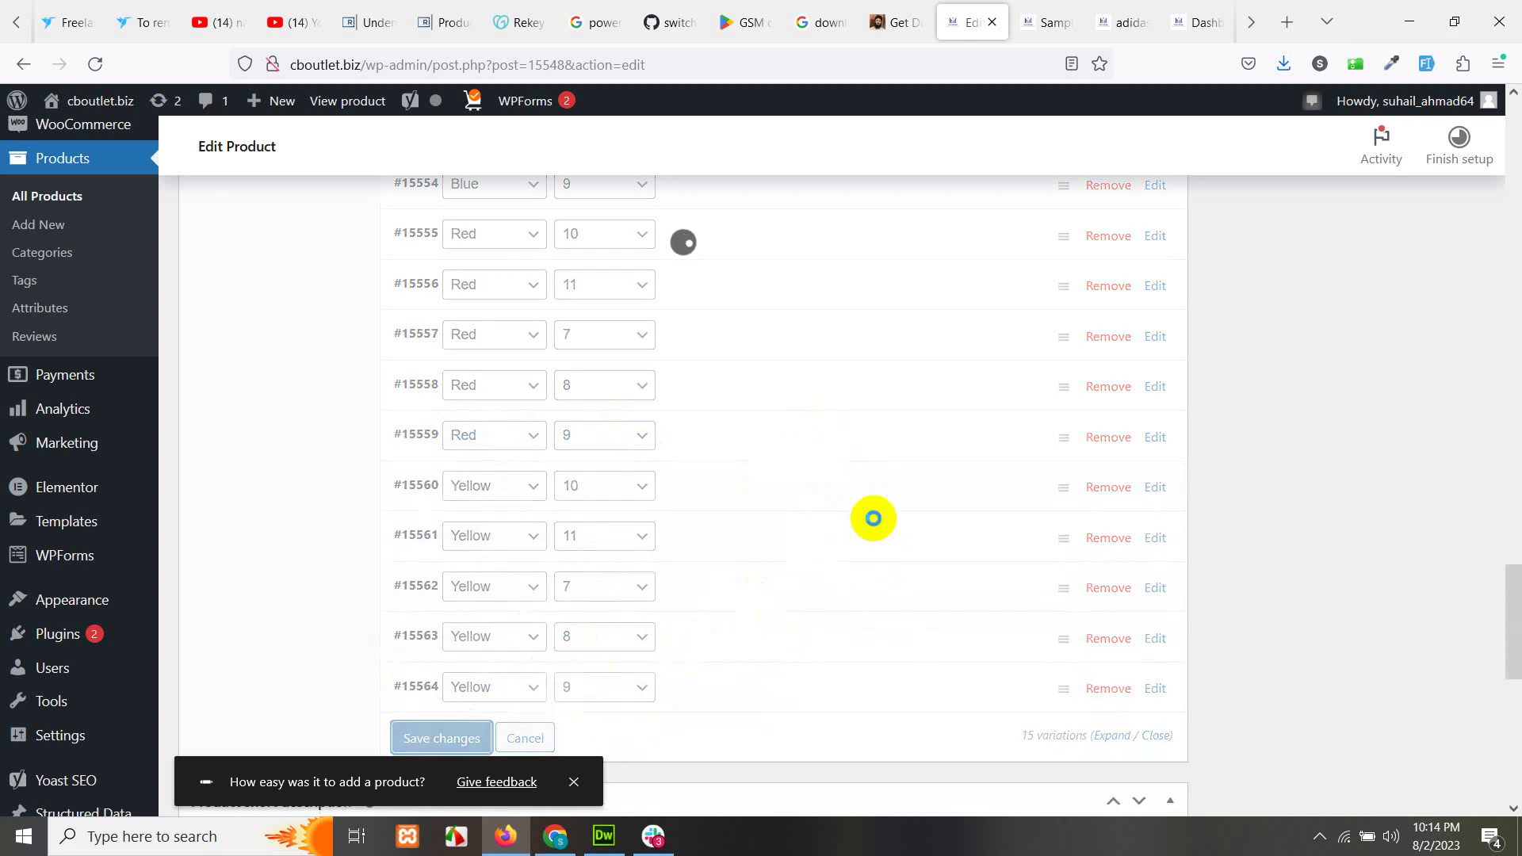
- Load the Sample Shoe Addidas store page afresh without resending the earlier form data, and examine the product's price range
{"action": "left_click", "coordinate": [1065, 10]}
{"action": "key", "text": "F5"}
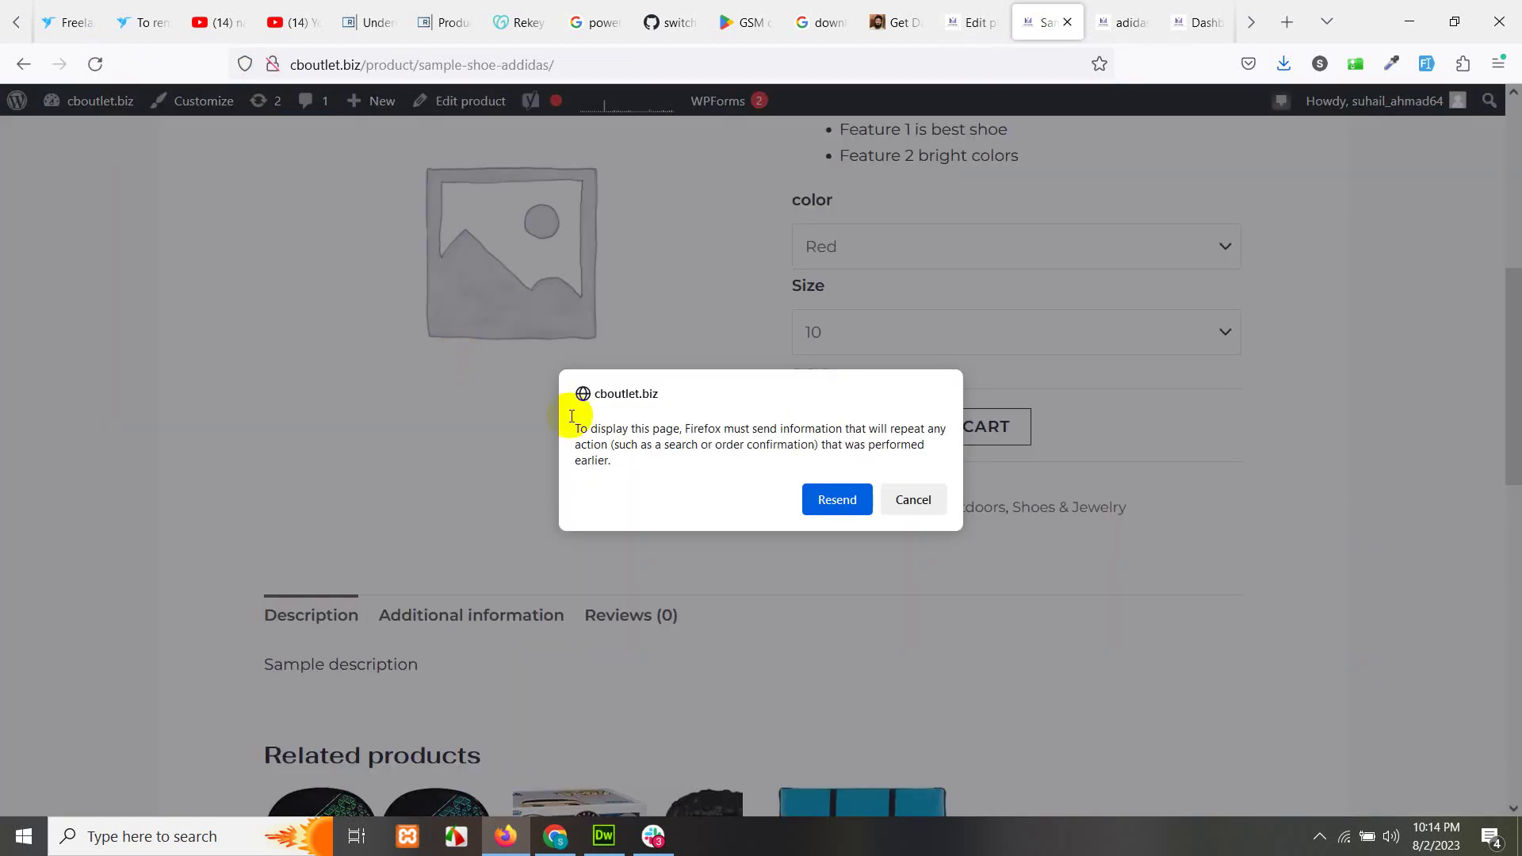
{"action": "left_click", "coordinate": [911, 504]}
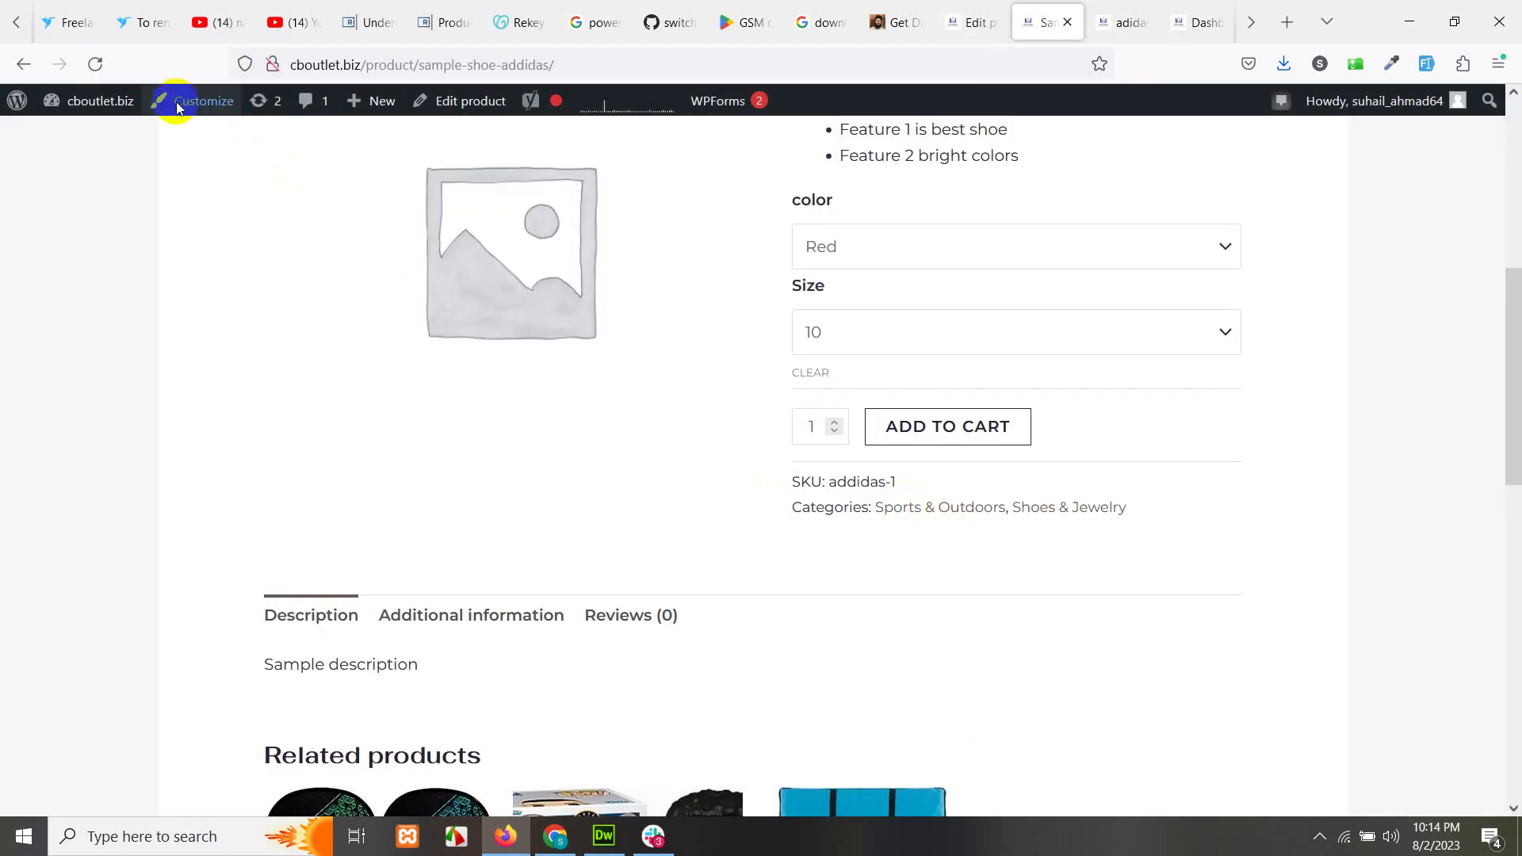
{"action": "left_click", "coordinate": [634, 64]}
{"action": "key", "text": "Return"}
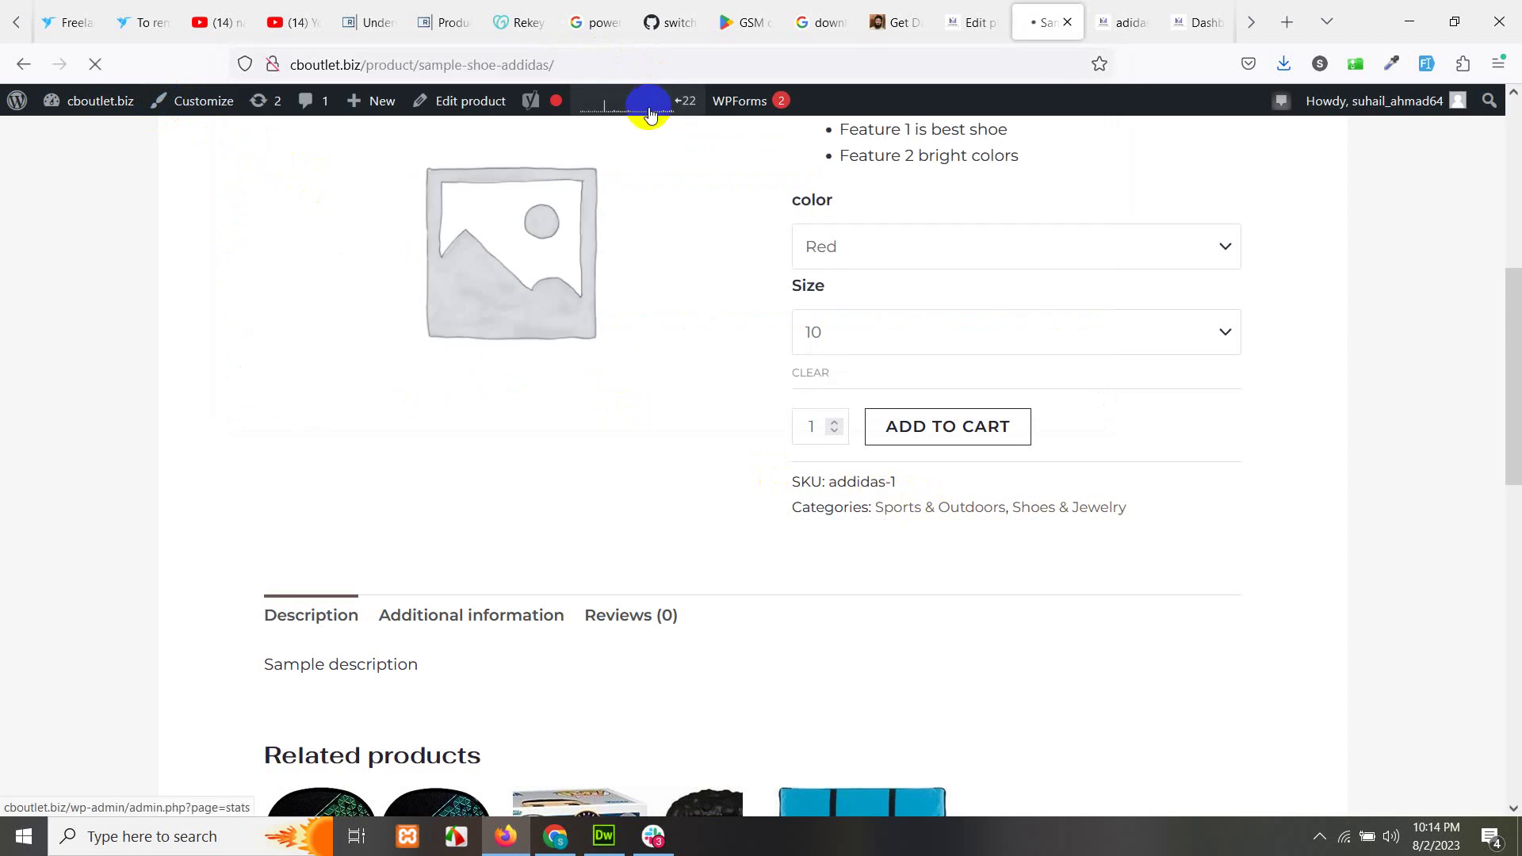
{"action": "left_click", "coordinate": [908, 430]}
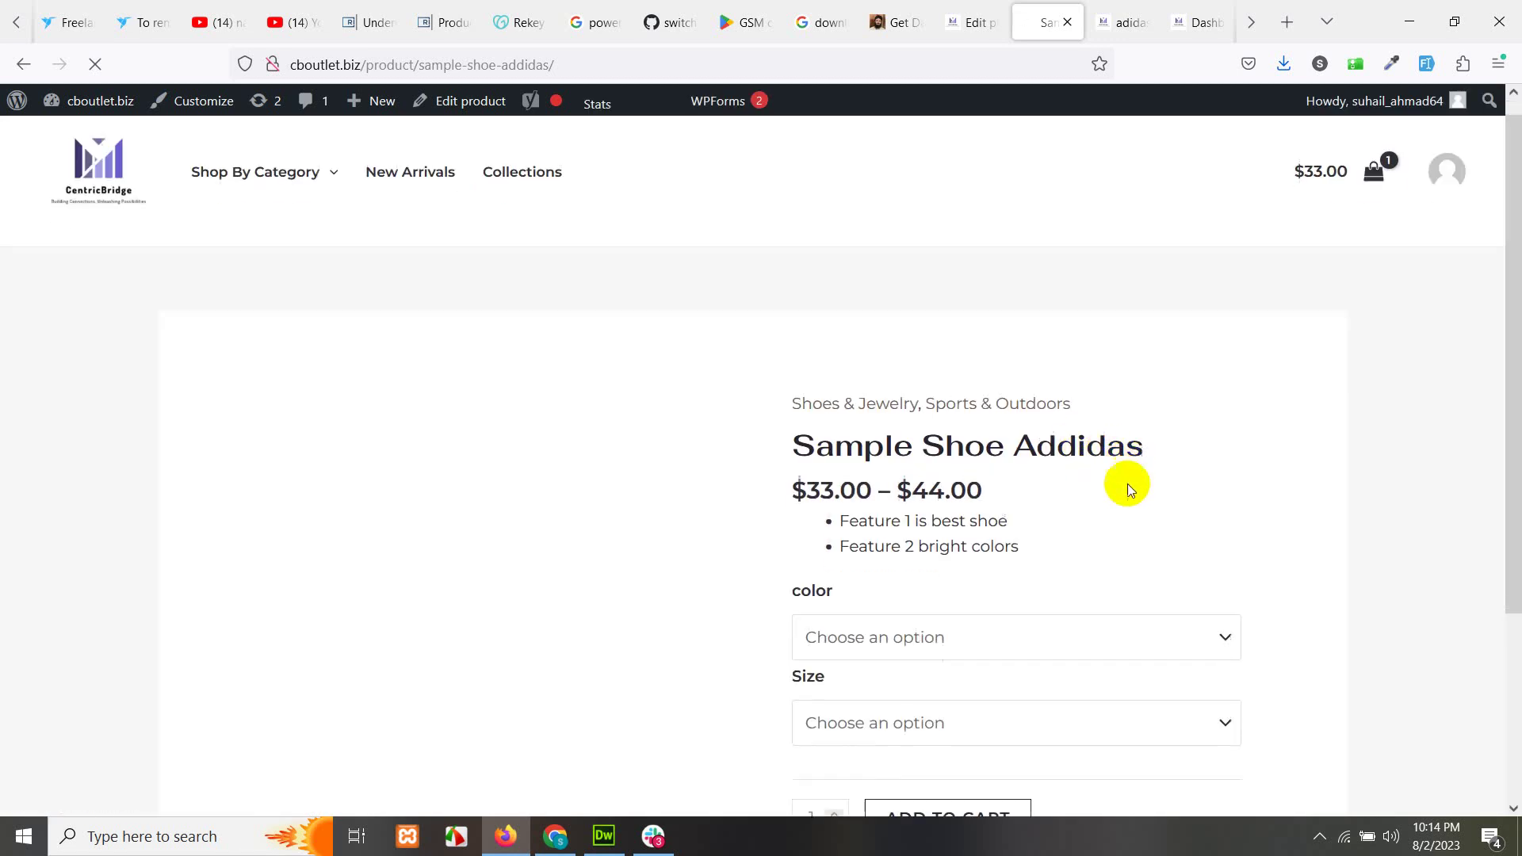
{"action": "scroll", "coordinate": [1127, 484], "scroll_direction": "down", "scroll_amount": 2}
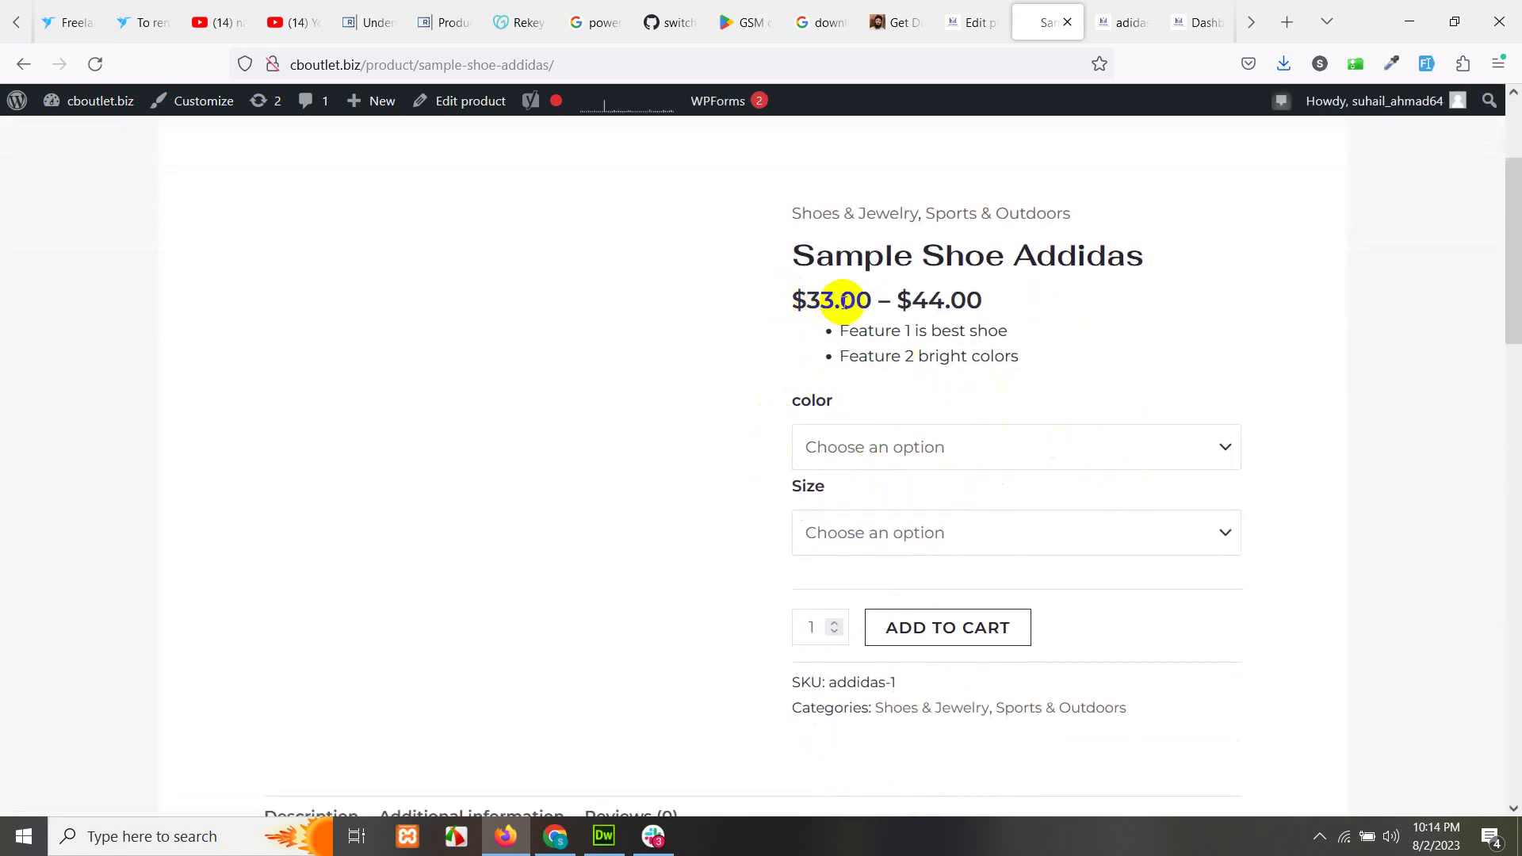
{"action": "left_click_drag", "start_coordinate": [833, 300], "coordinate": [813, 314]}
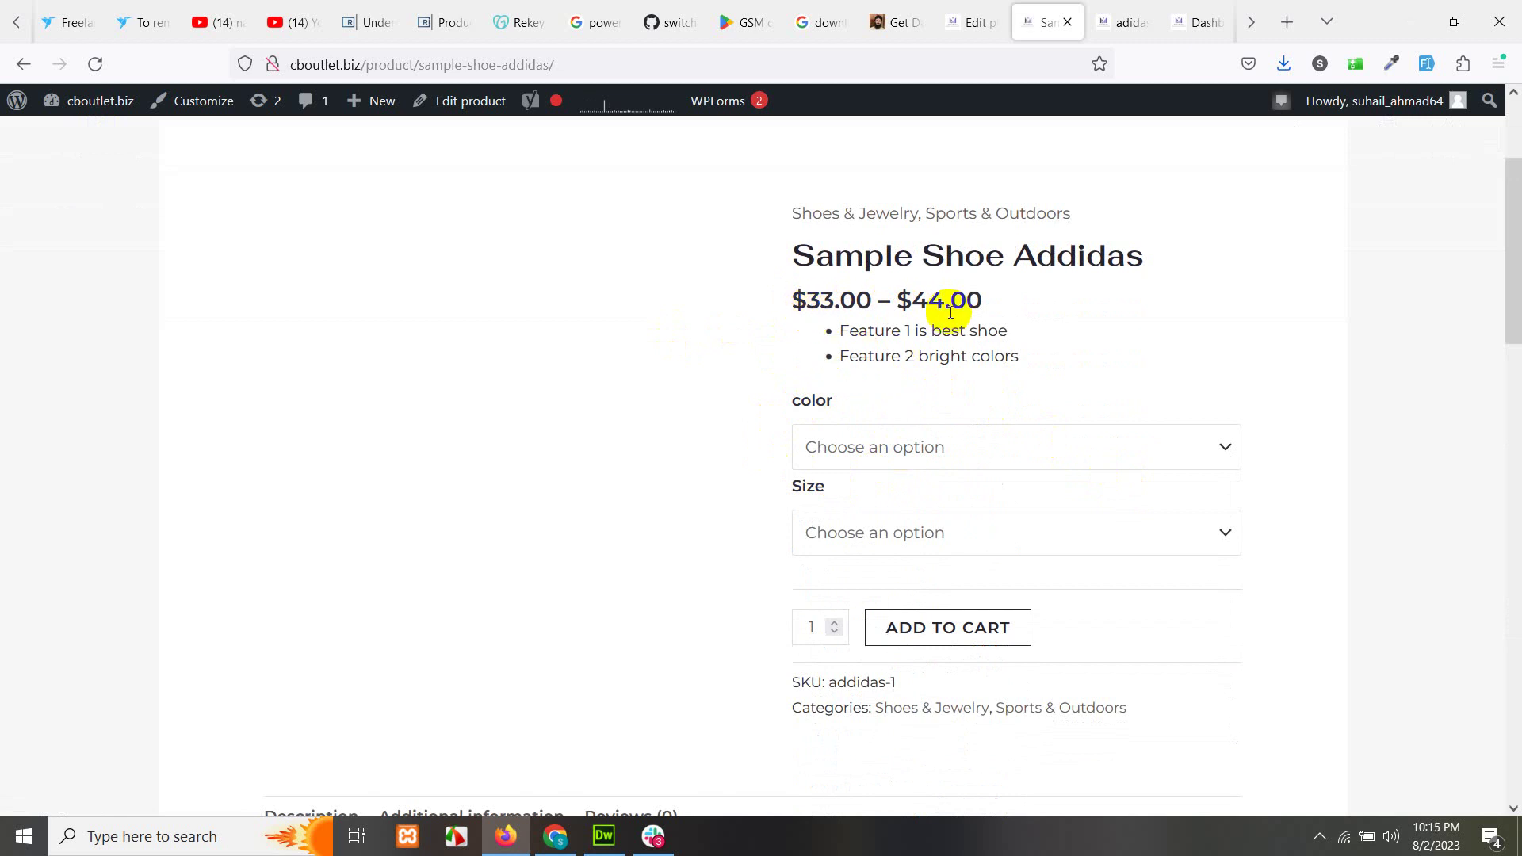
- Select the color Red and compare the prices of sizes 10 and 9, finishing on size 10
{"action": "left_click", "coordinate": [833, 446]}
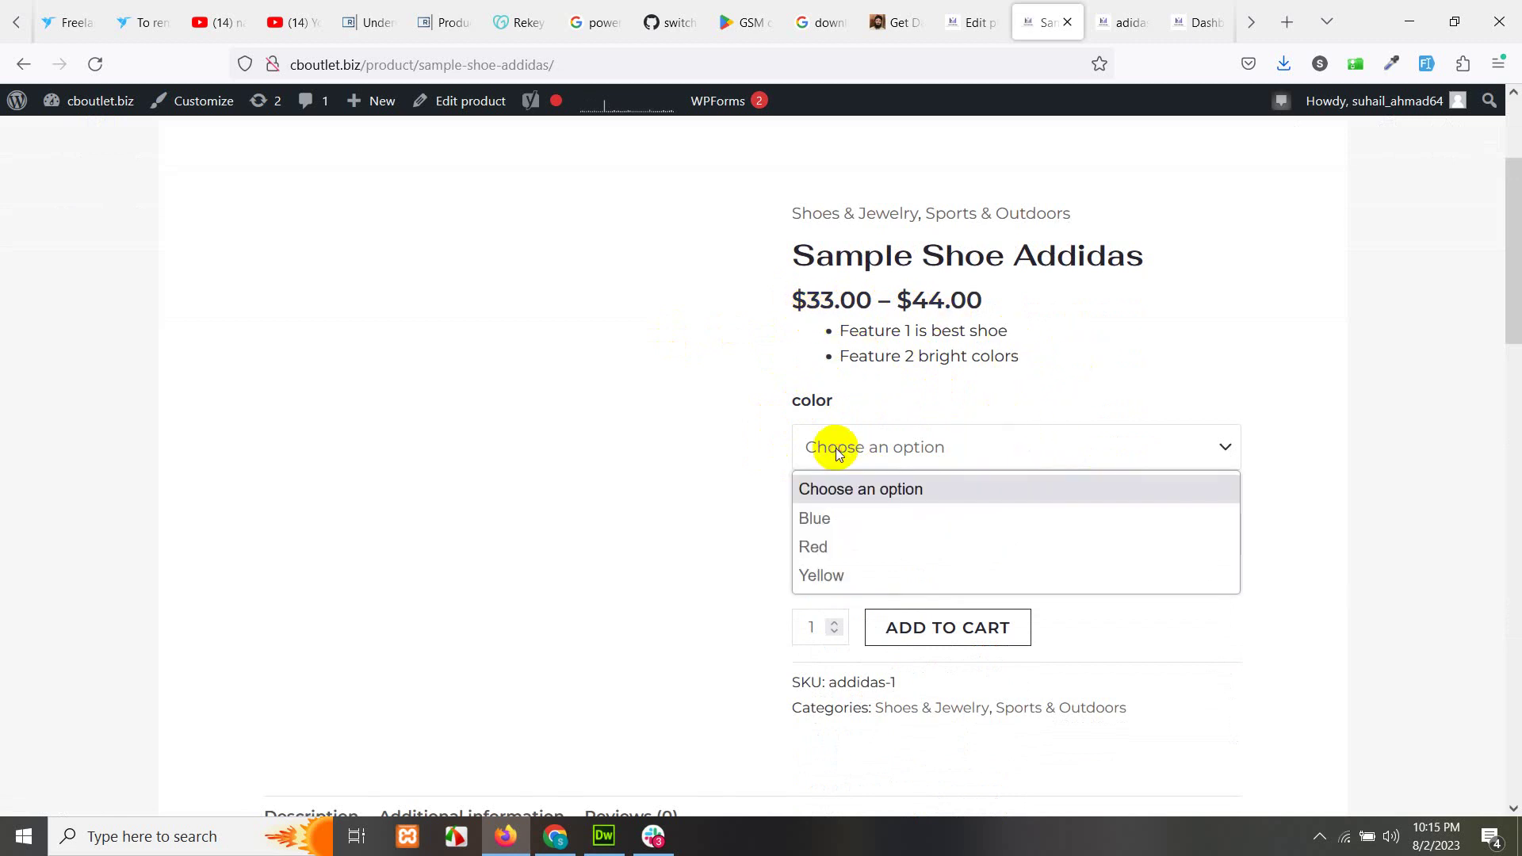
{"action": "left_click", "coordinate": [839, 544]}
{"action": "left_click", "coordinate": [842, 520]}
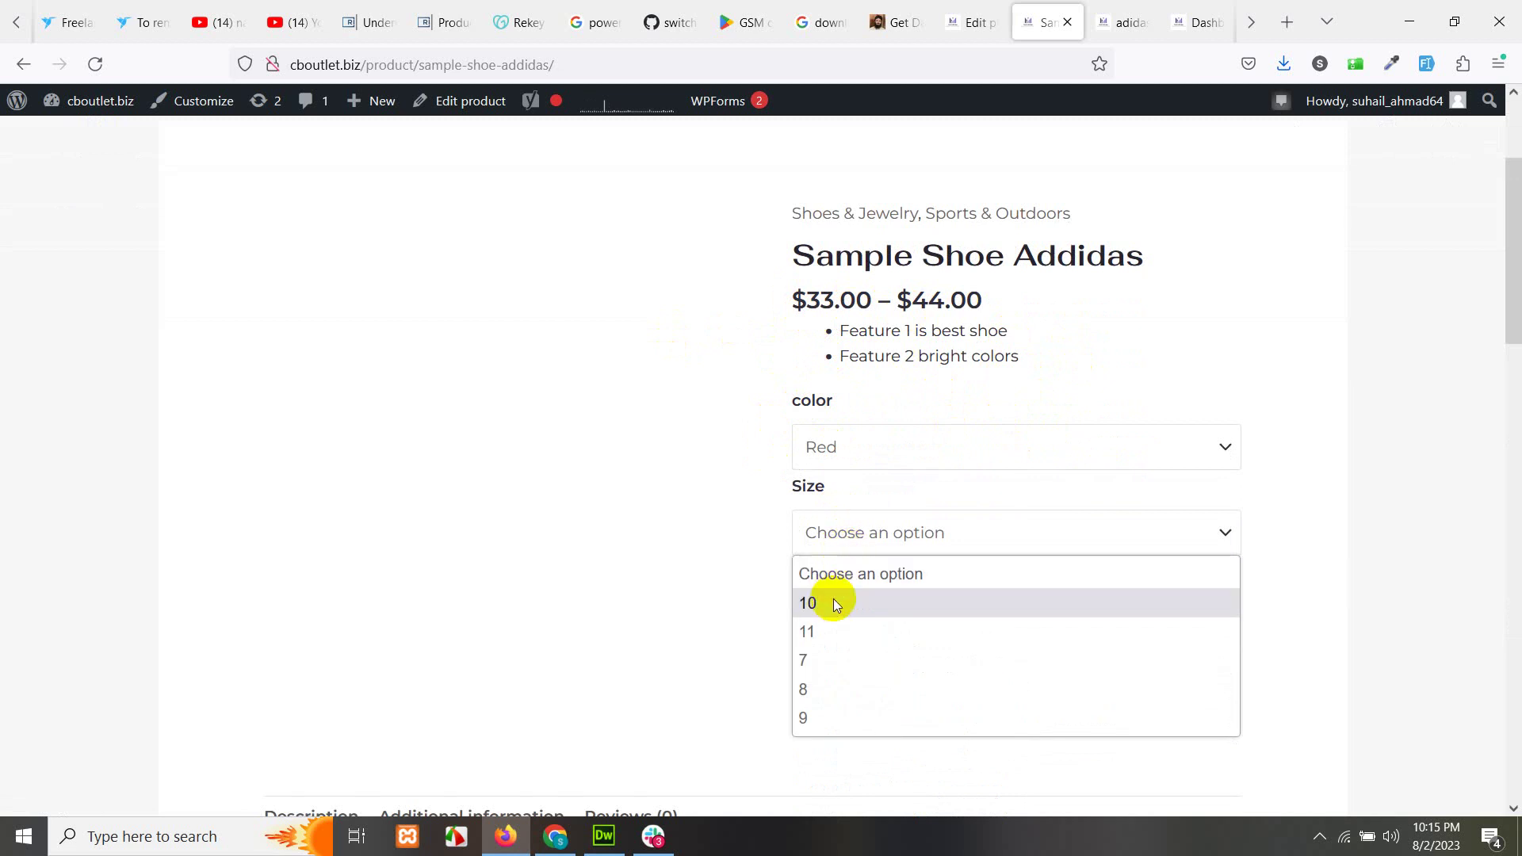
{"action": "left_click", "coordinate": [834, 600]}
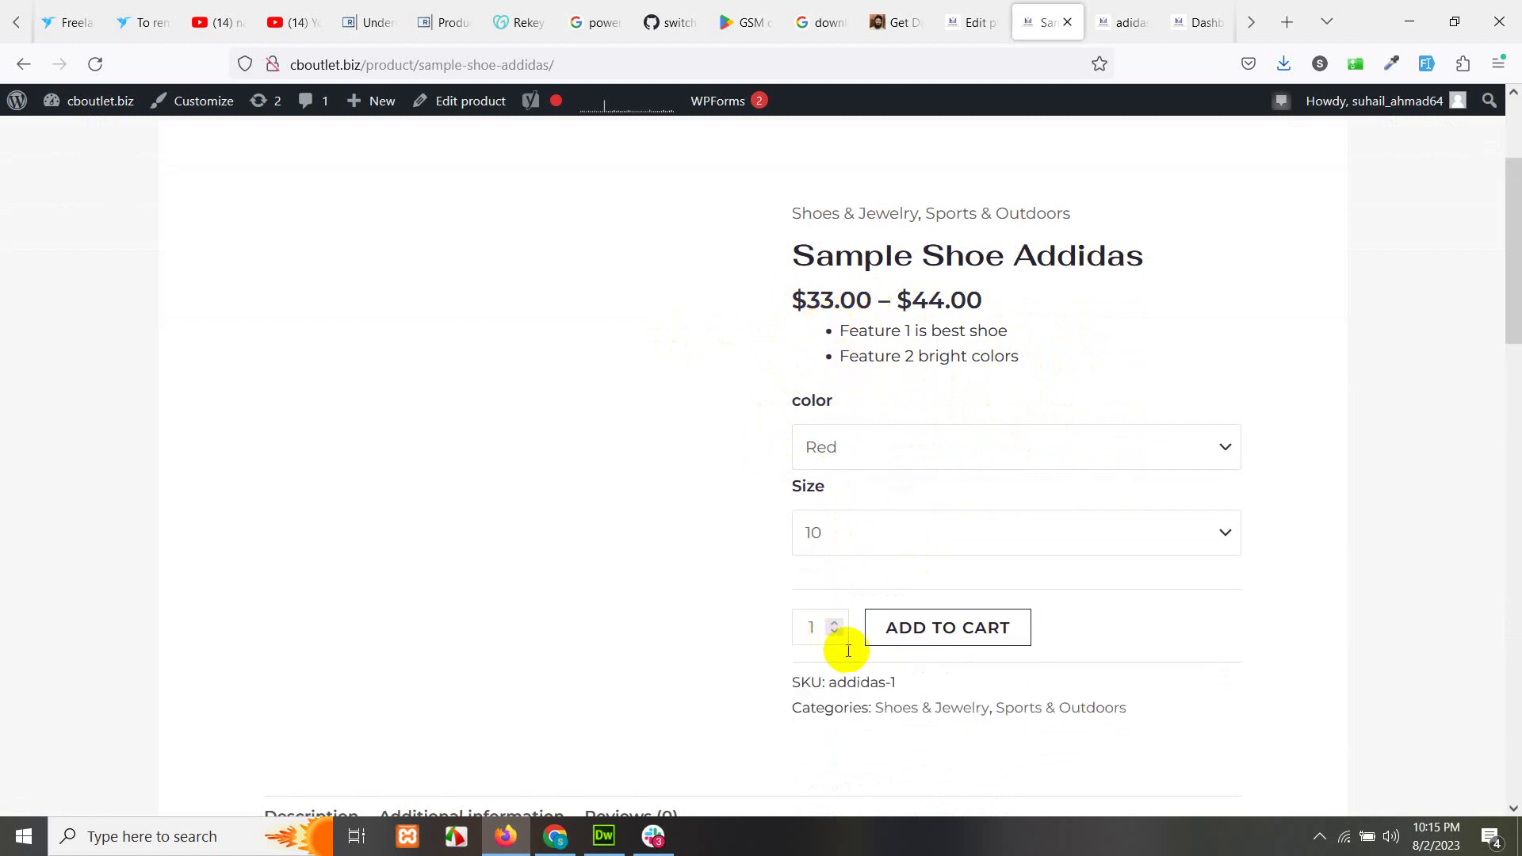
{"action": "left_click", "coordinate": [859, 536]}
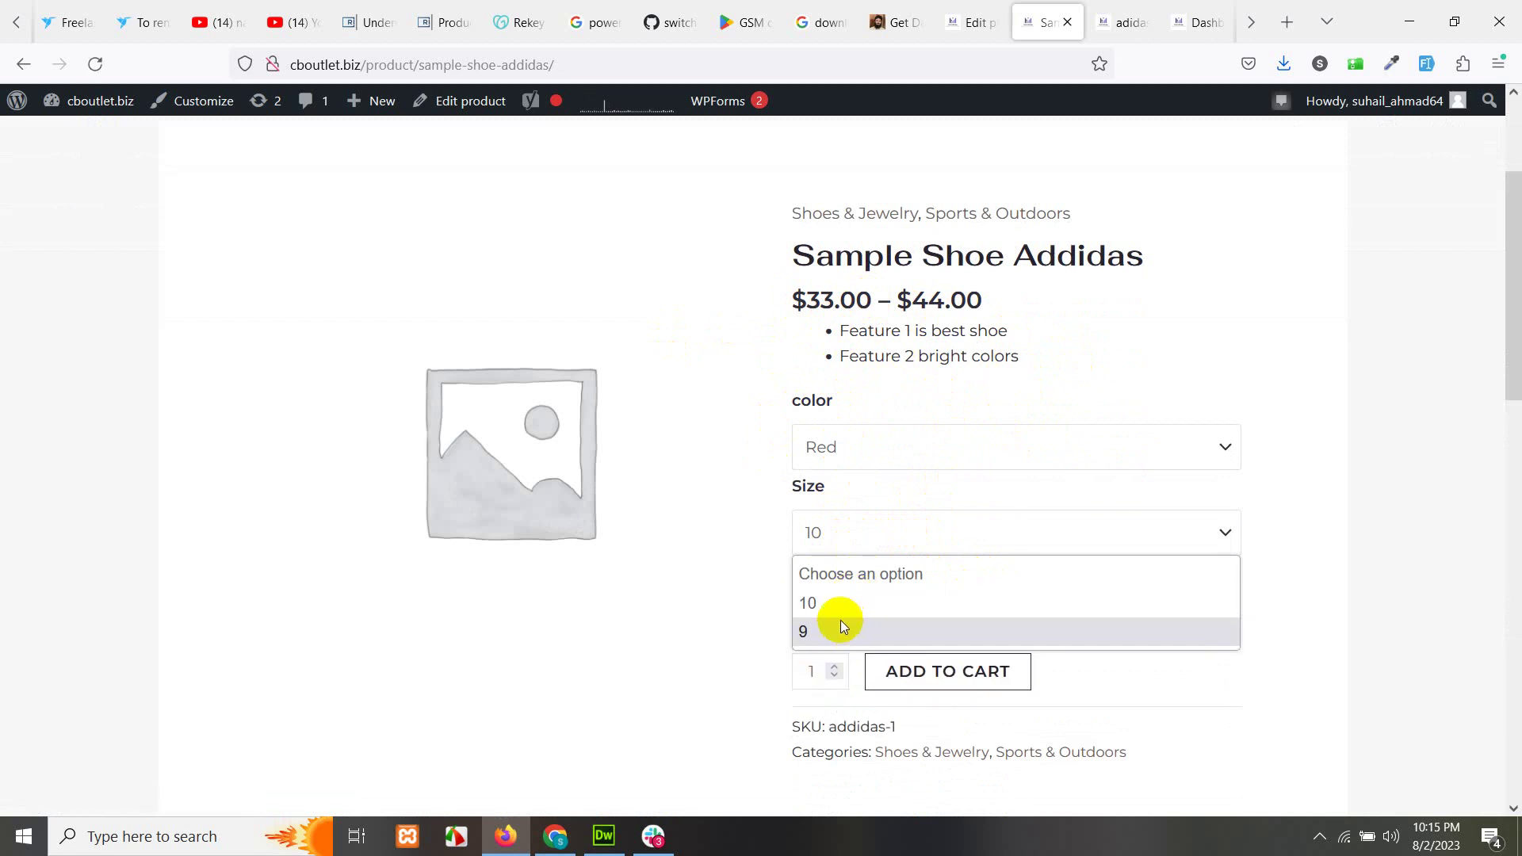
{"action": "left_click", "coordinate": [841, 625]}
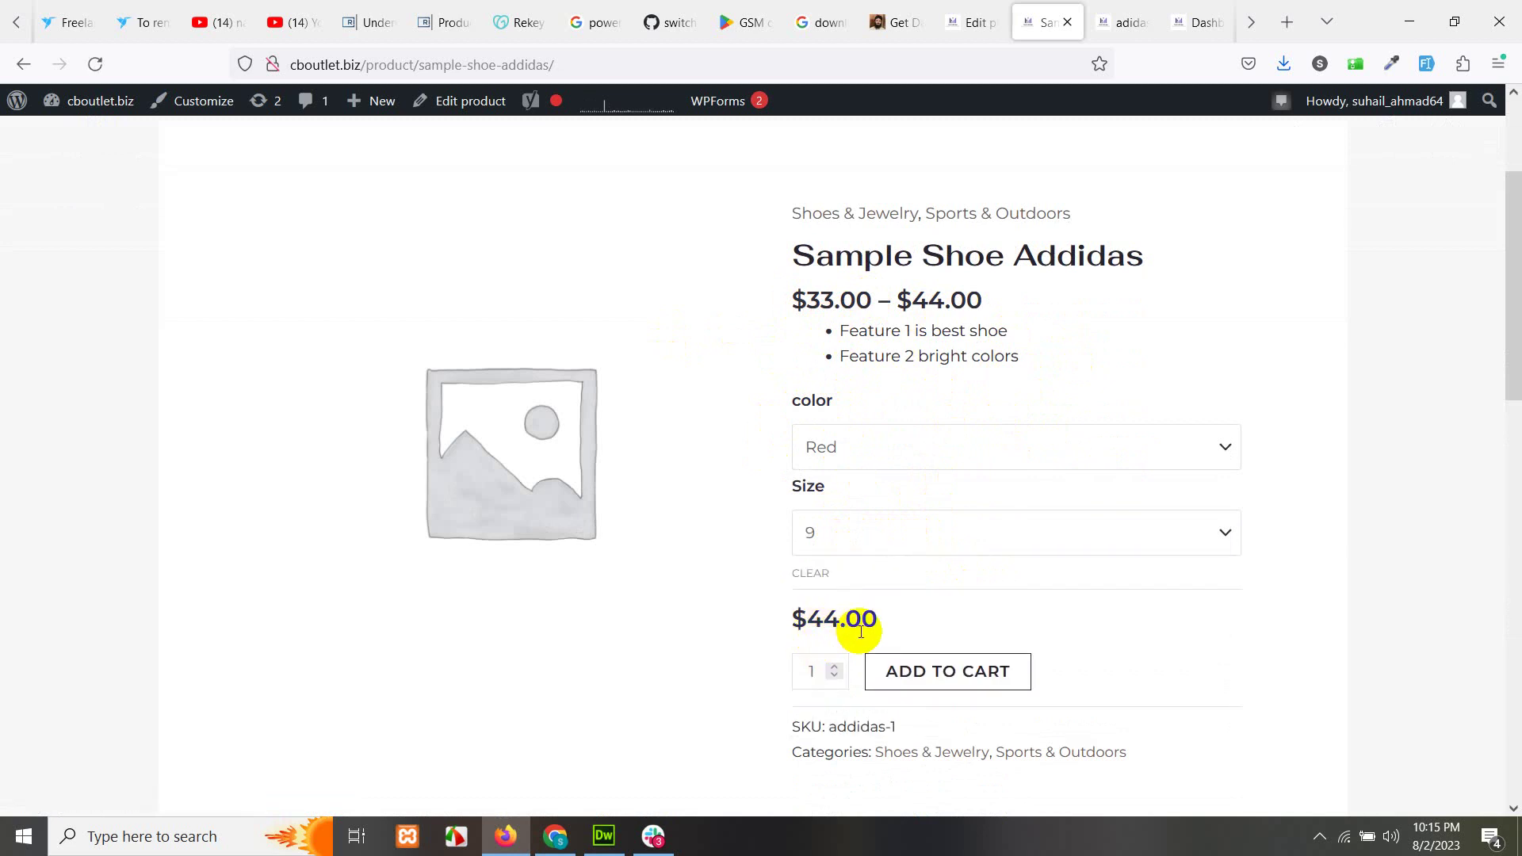
{"action": "left_click", "coordinate": [831, 531]}
{"action": "left_click", "coordinate": [825, 600]}
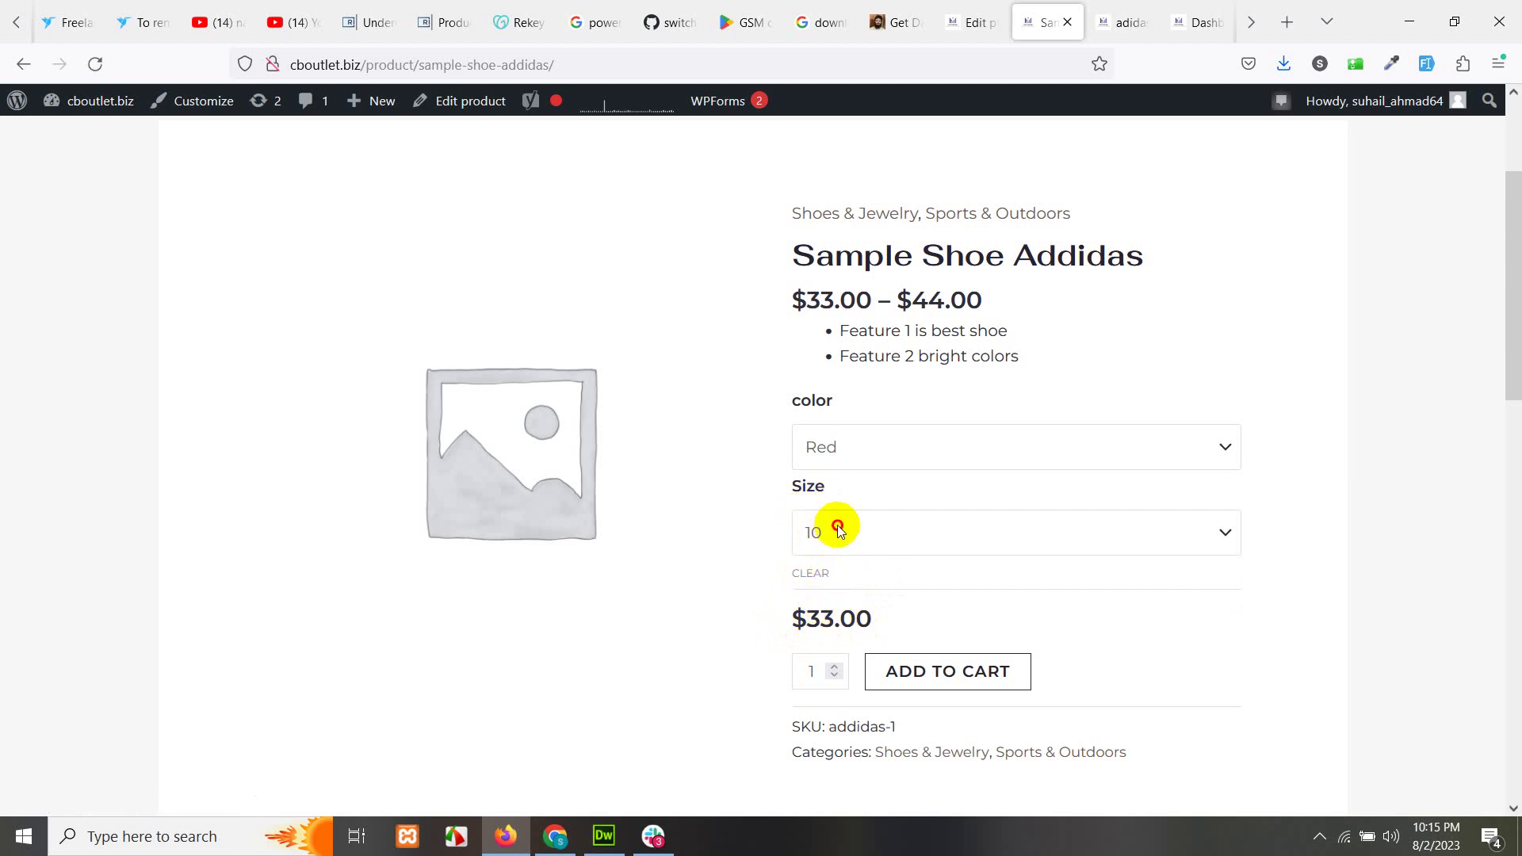
- Compare the price of size 9 in Red and in Blue, finishing on the color Blue
{"action": "left_click", "coordinate": [839, 530]}
{"action": "left_click", "coordinate": [839, 627]}
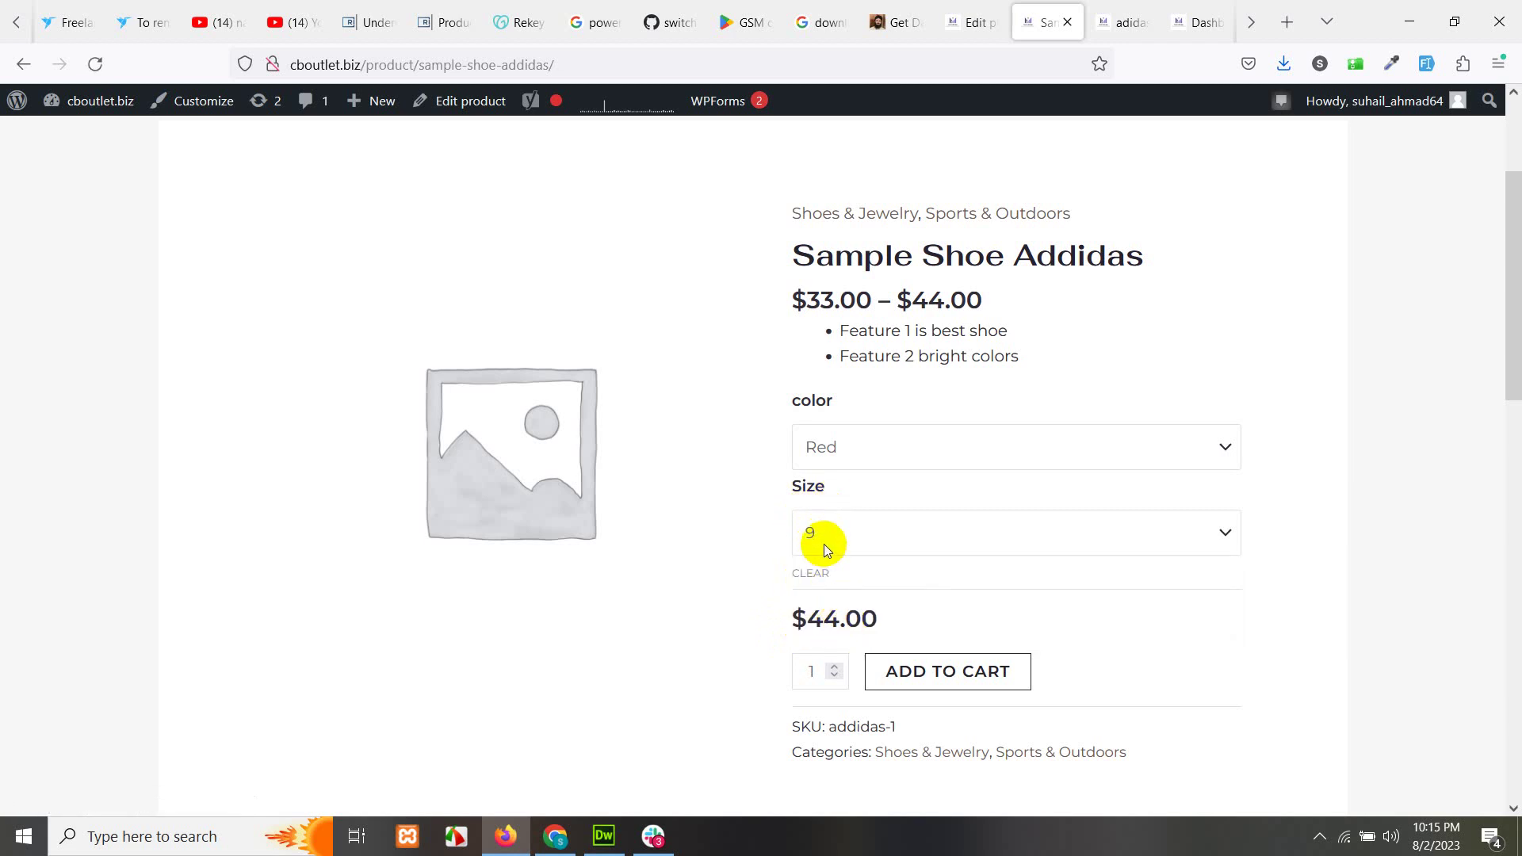
{"action": "left_click", "coordinate": [834, 446]}
{"action": "left_click", "coordinate": [824, 517]}
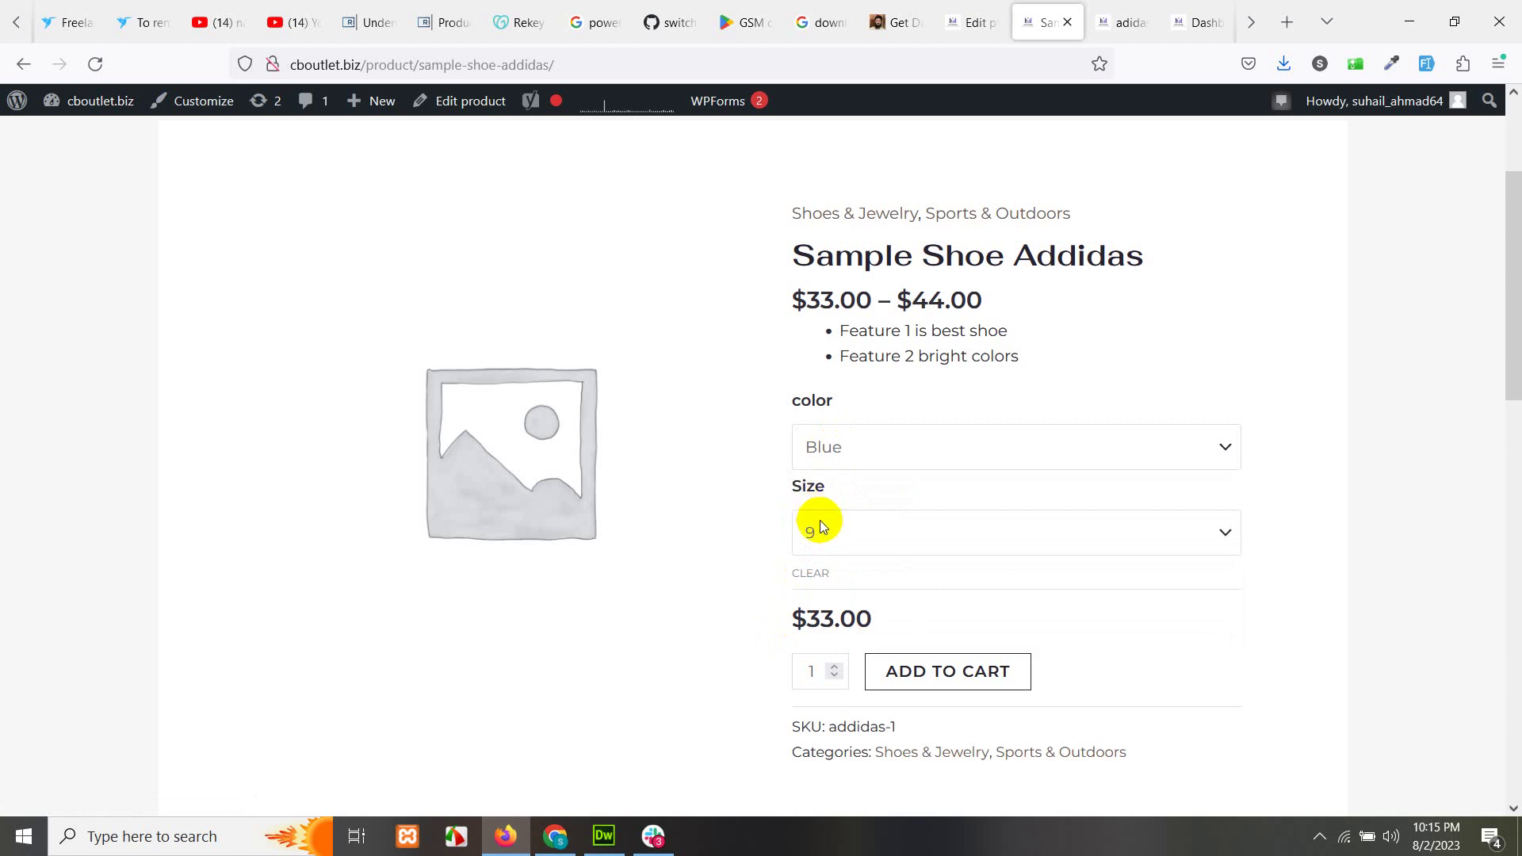
- Check the prices of the Blue shoe in sizes 10 and 7, finishing on size 7
{"action": "left_click", "coordinate": [824, 530]}
{"action": "left_click", "coordinate": [833, 604]}
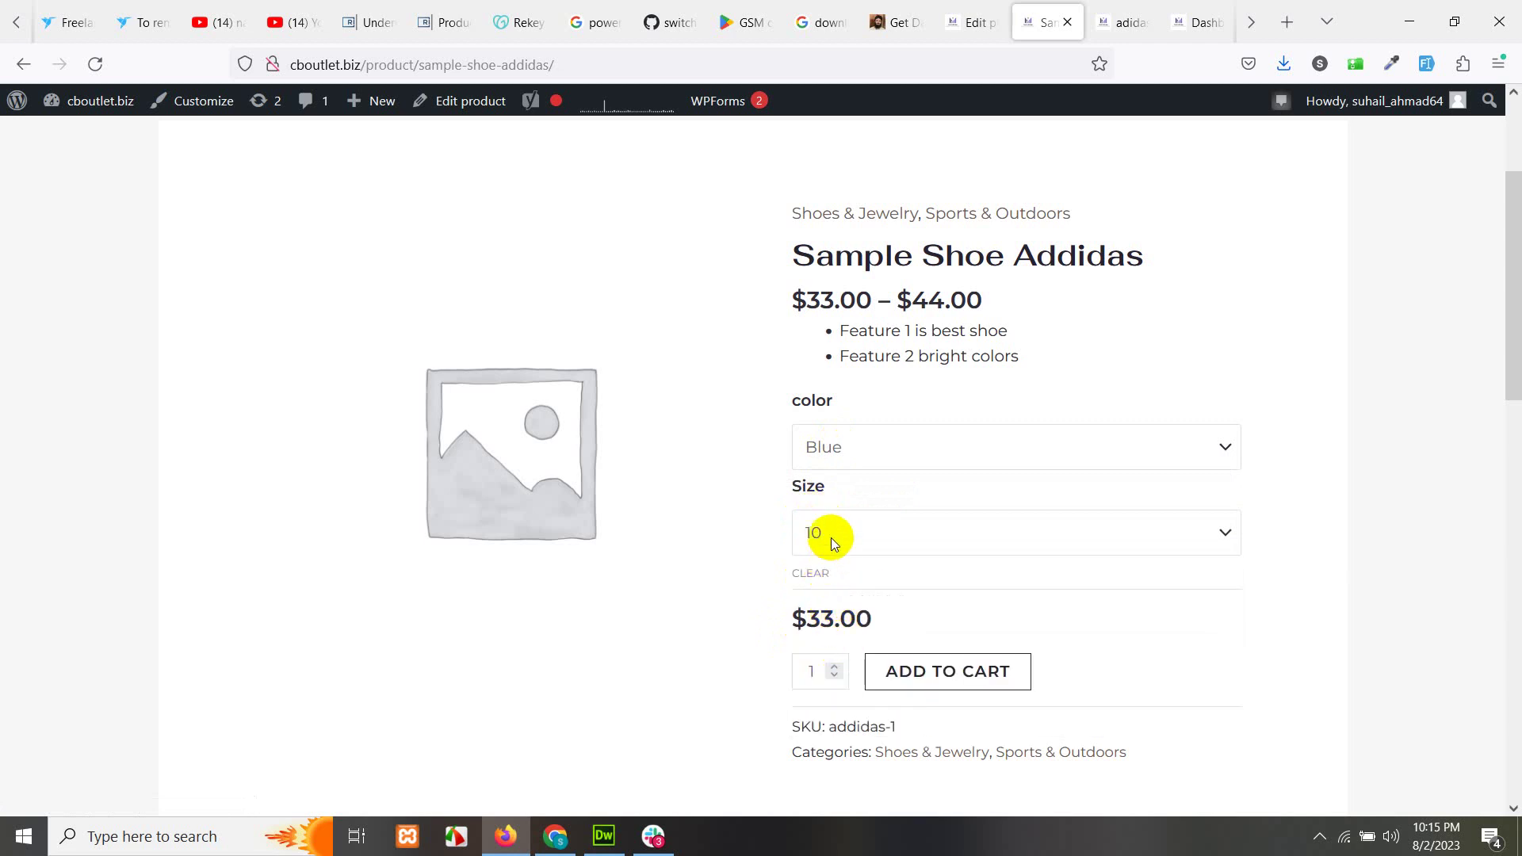
{"action": "left_click", "coordinate": [834, 528]}
{"action": "left_click", "coordinate": [839, 601]}
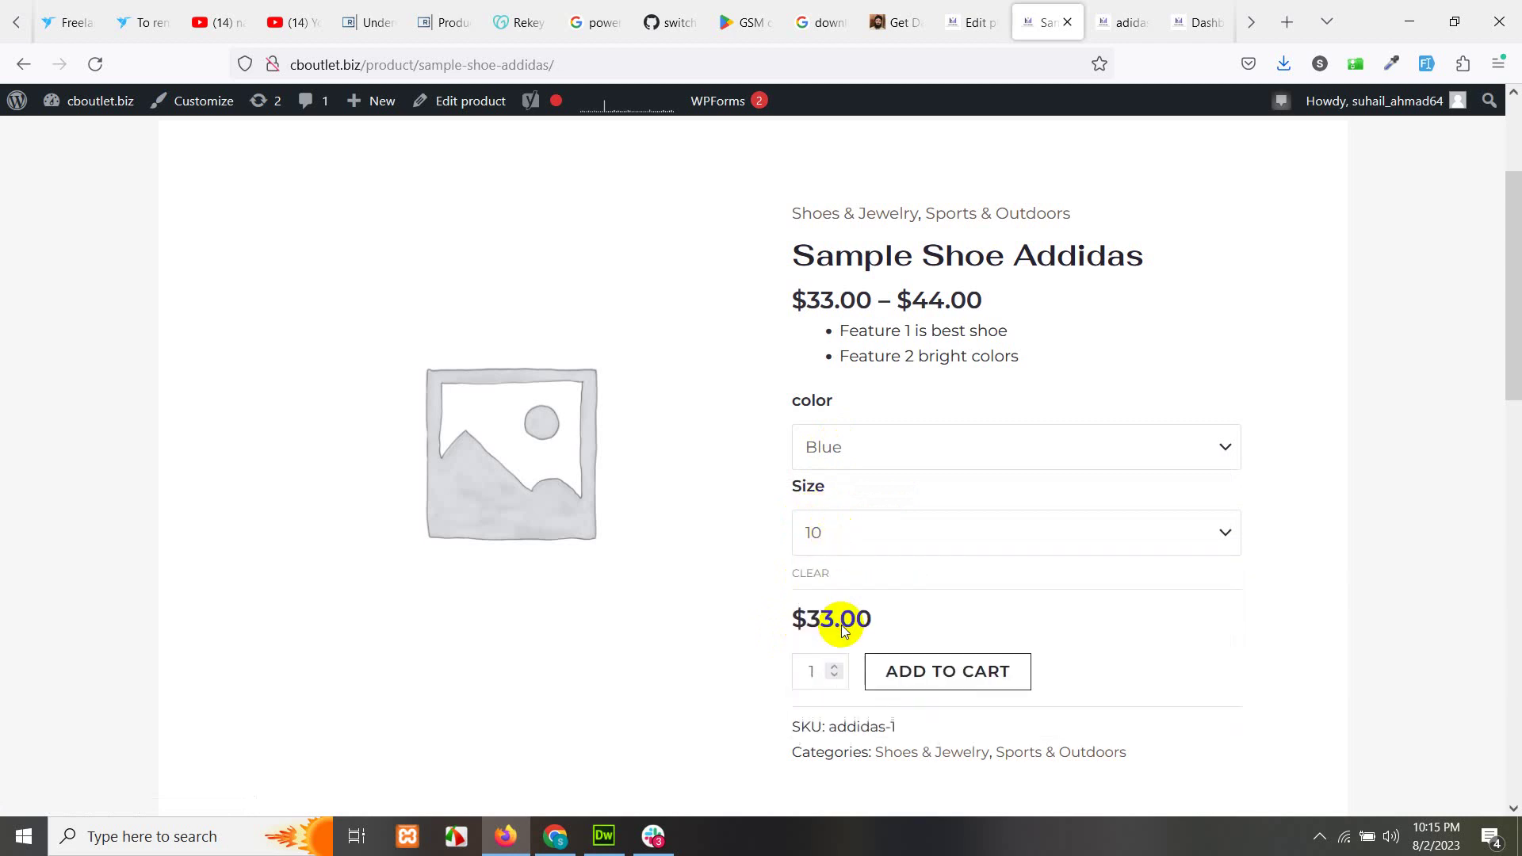
{"action": "left_click", "coordinate": [879, 551]}
{"action": "left_click", "coordinate": [880, 659]}
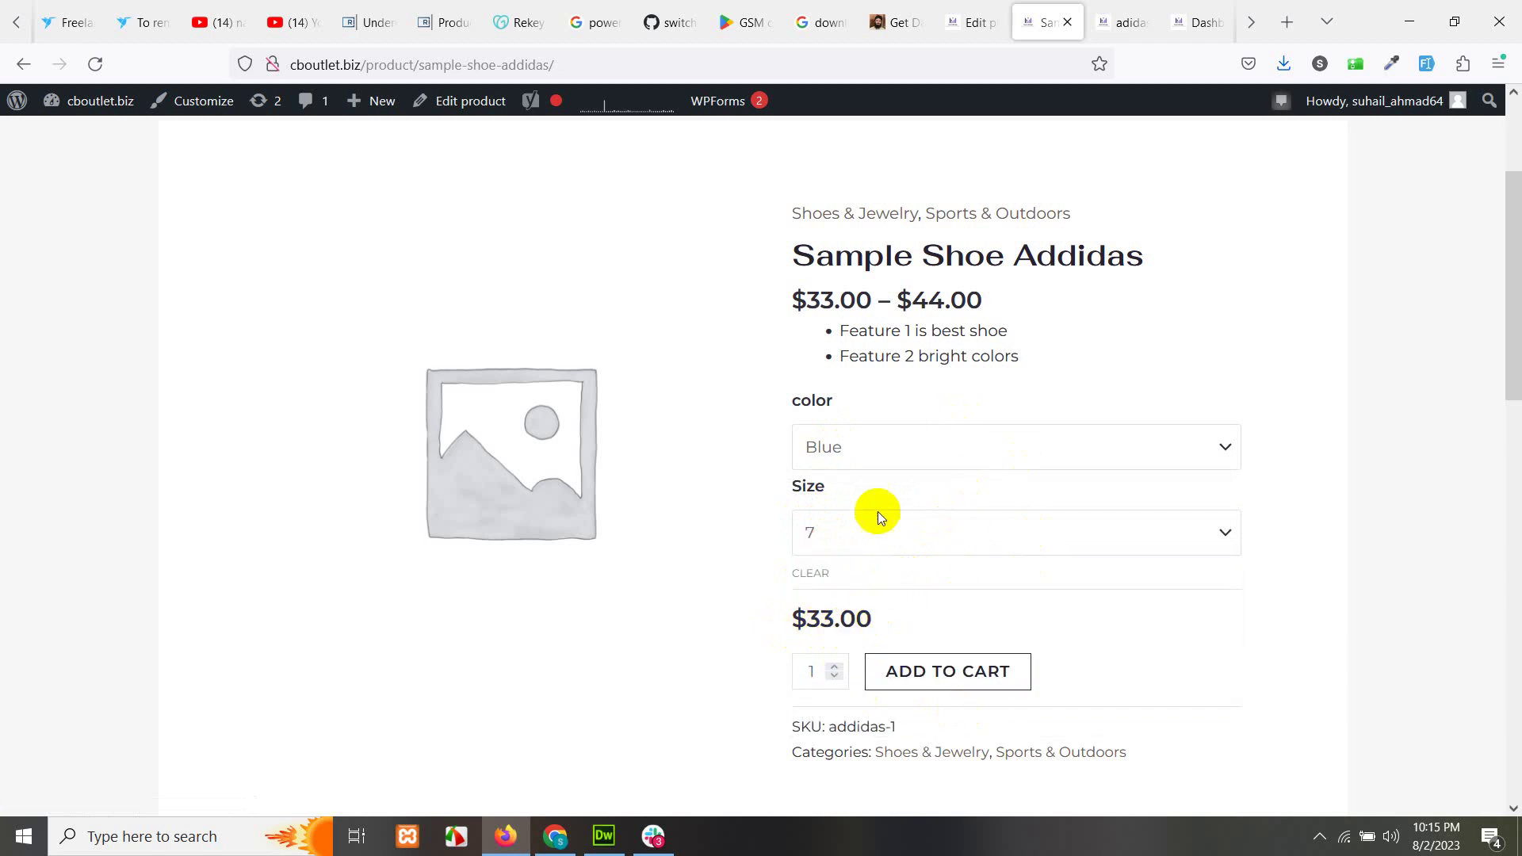
{"action": "scroll", "coordinate": [934, 441], "scroll_direction": "up", "scroll_amount": 3}
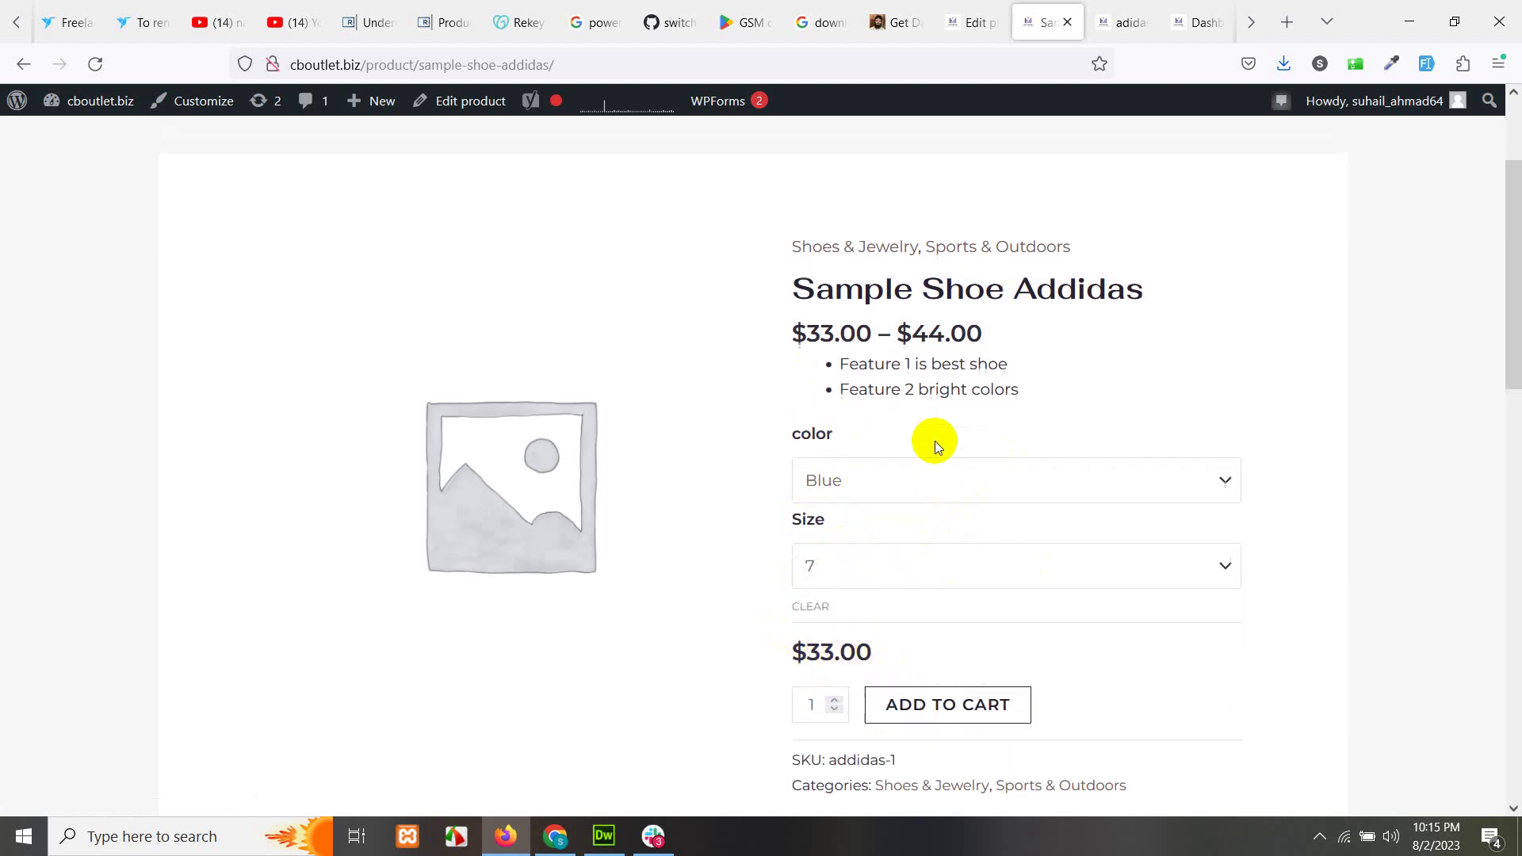
{"action": "scroll", "coordinate": [981, 379], "scroll_direction": "down", "scroll_amount": 3}
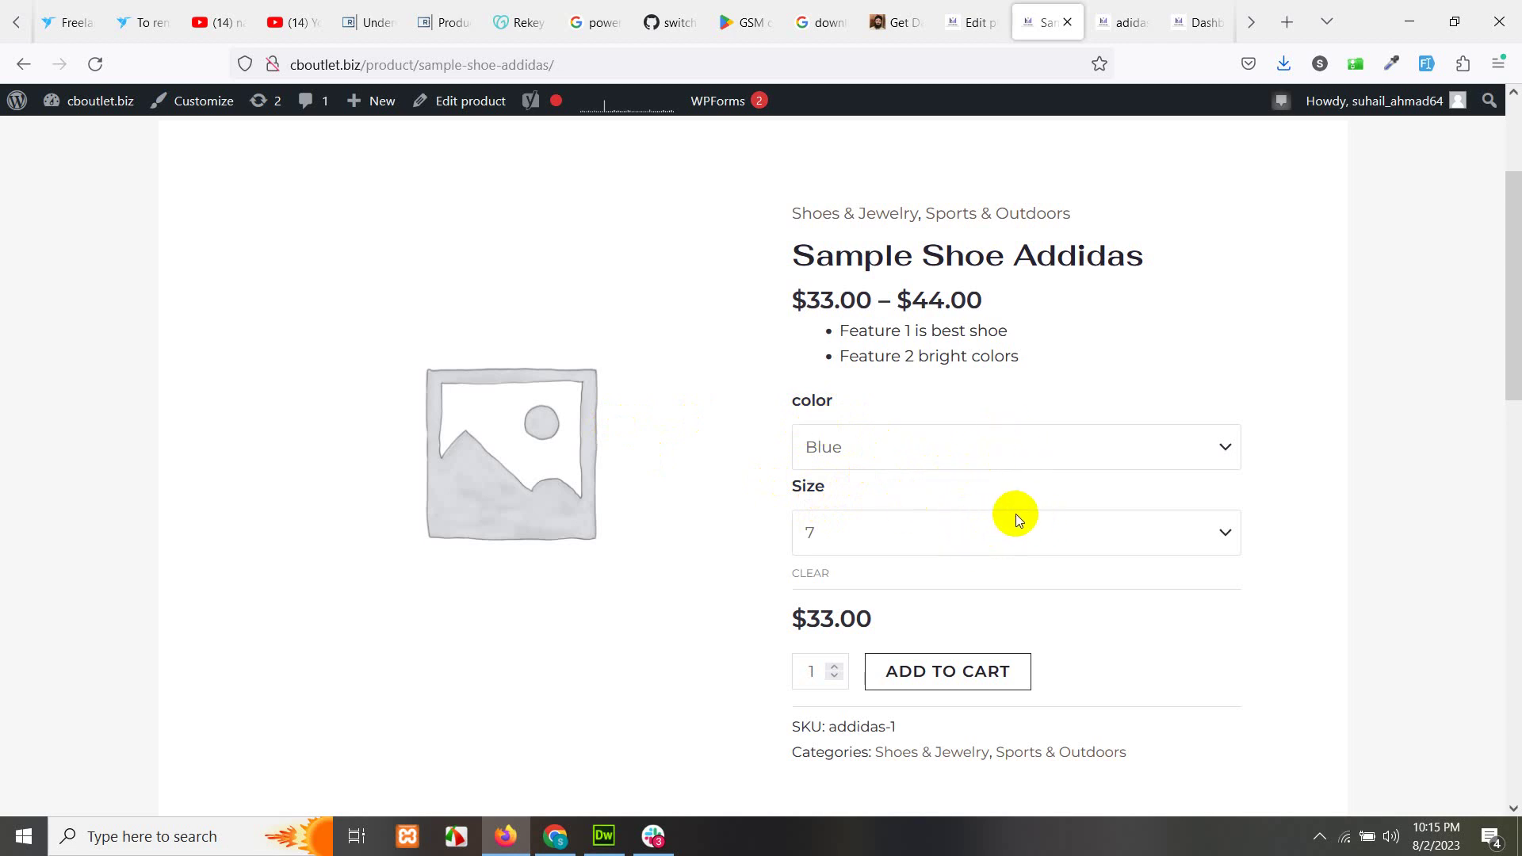
- Return to editing the product and review the top of its variations list and the default form values
{"action": "left_click", "coordinate": [971, 22]}
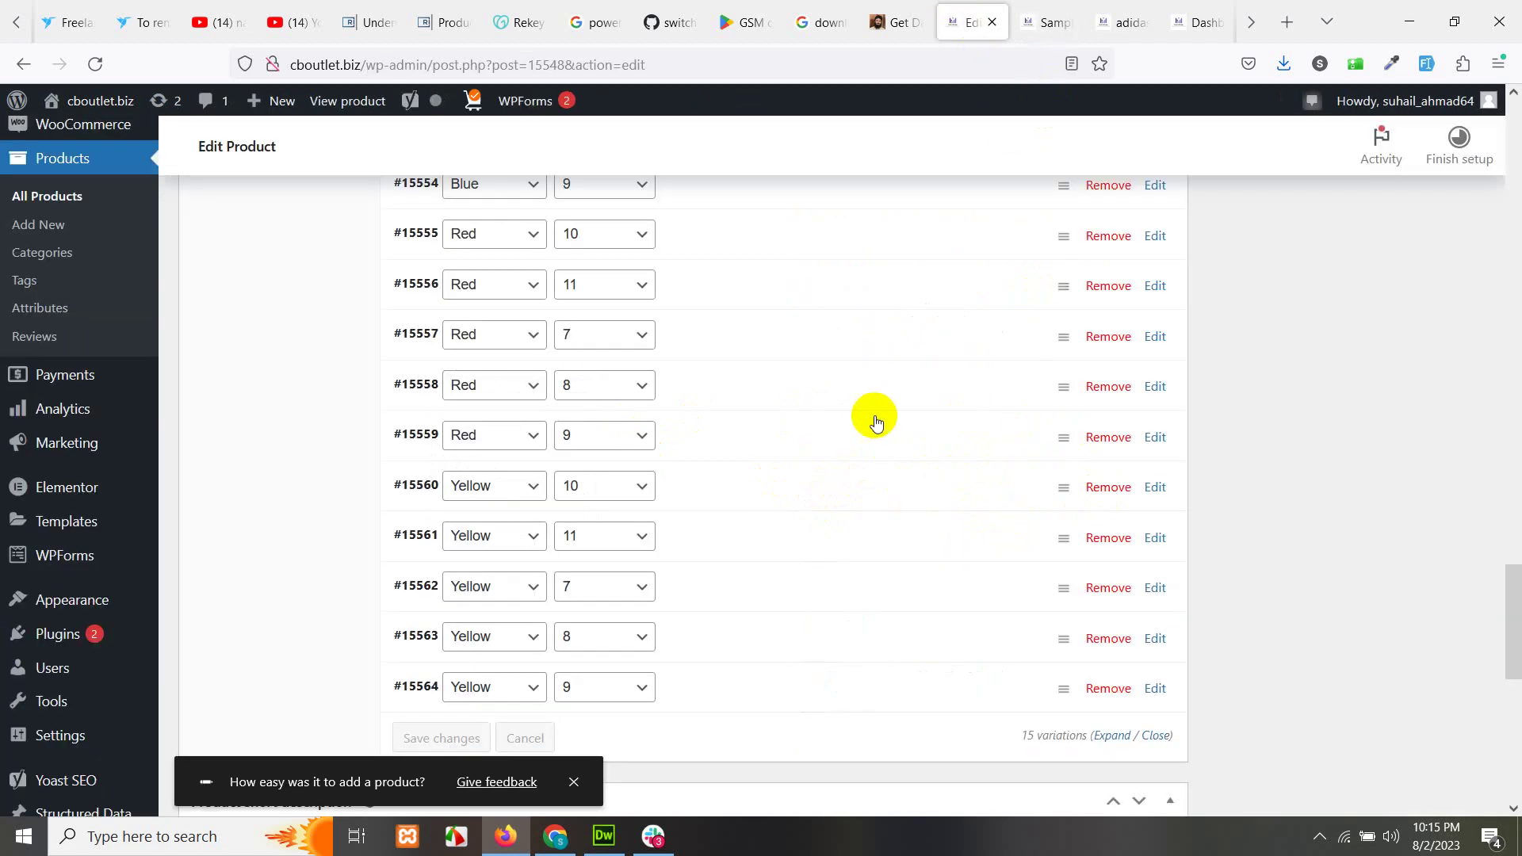
{"action": "scroll", "coordinate": [704, 470], "scroll_direction": "up", "scroll_amount": 3}
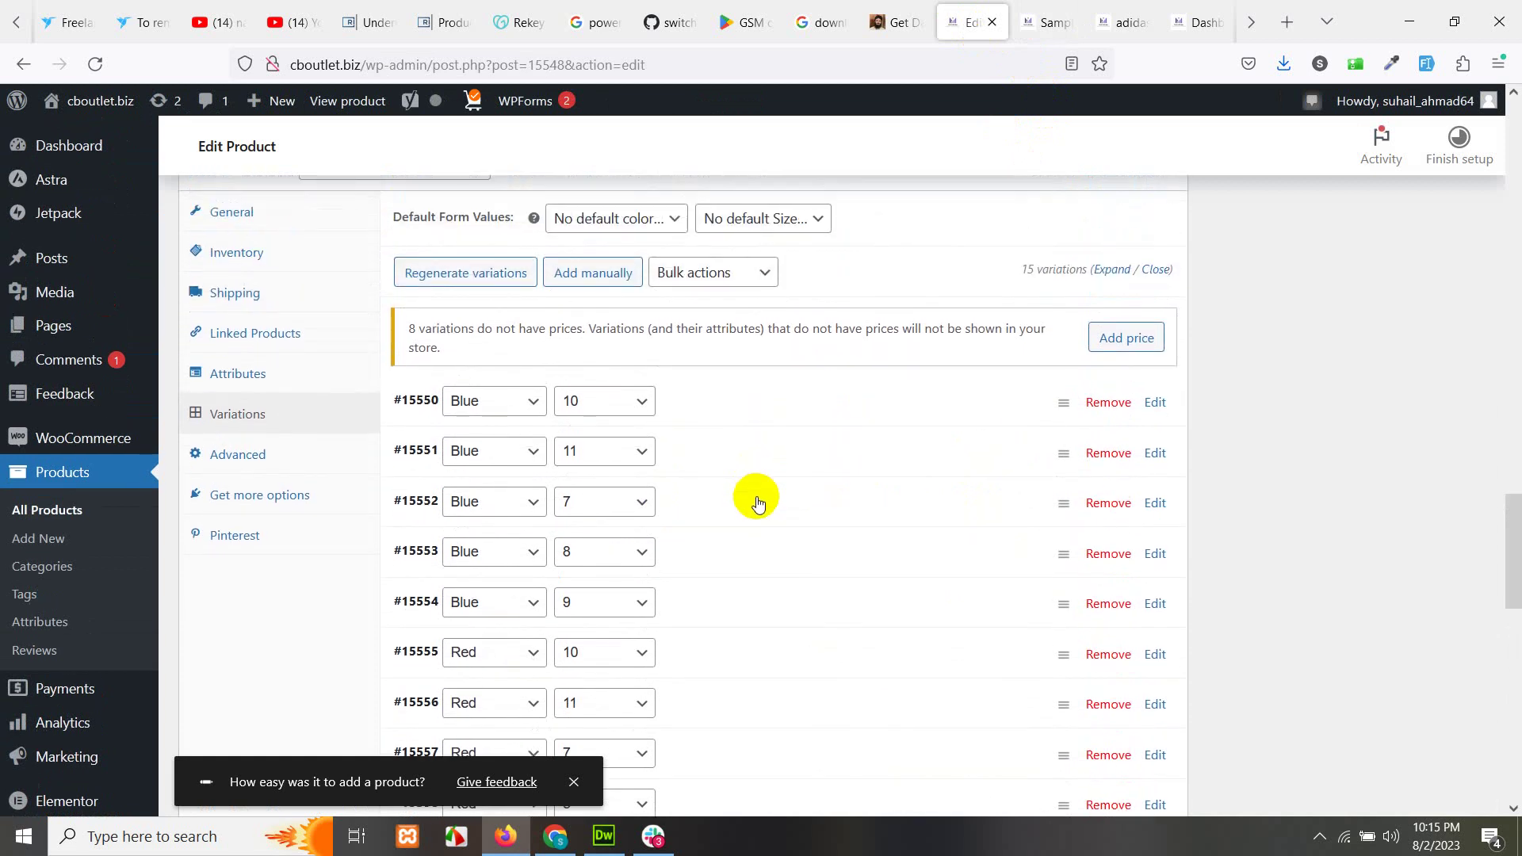
{"action": "scroll", "coordinate": [1245, 548], "scroll_direction": "up", "scroll_amount": 2}
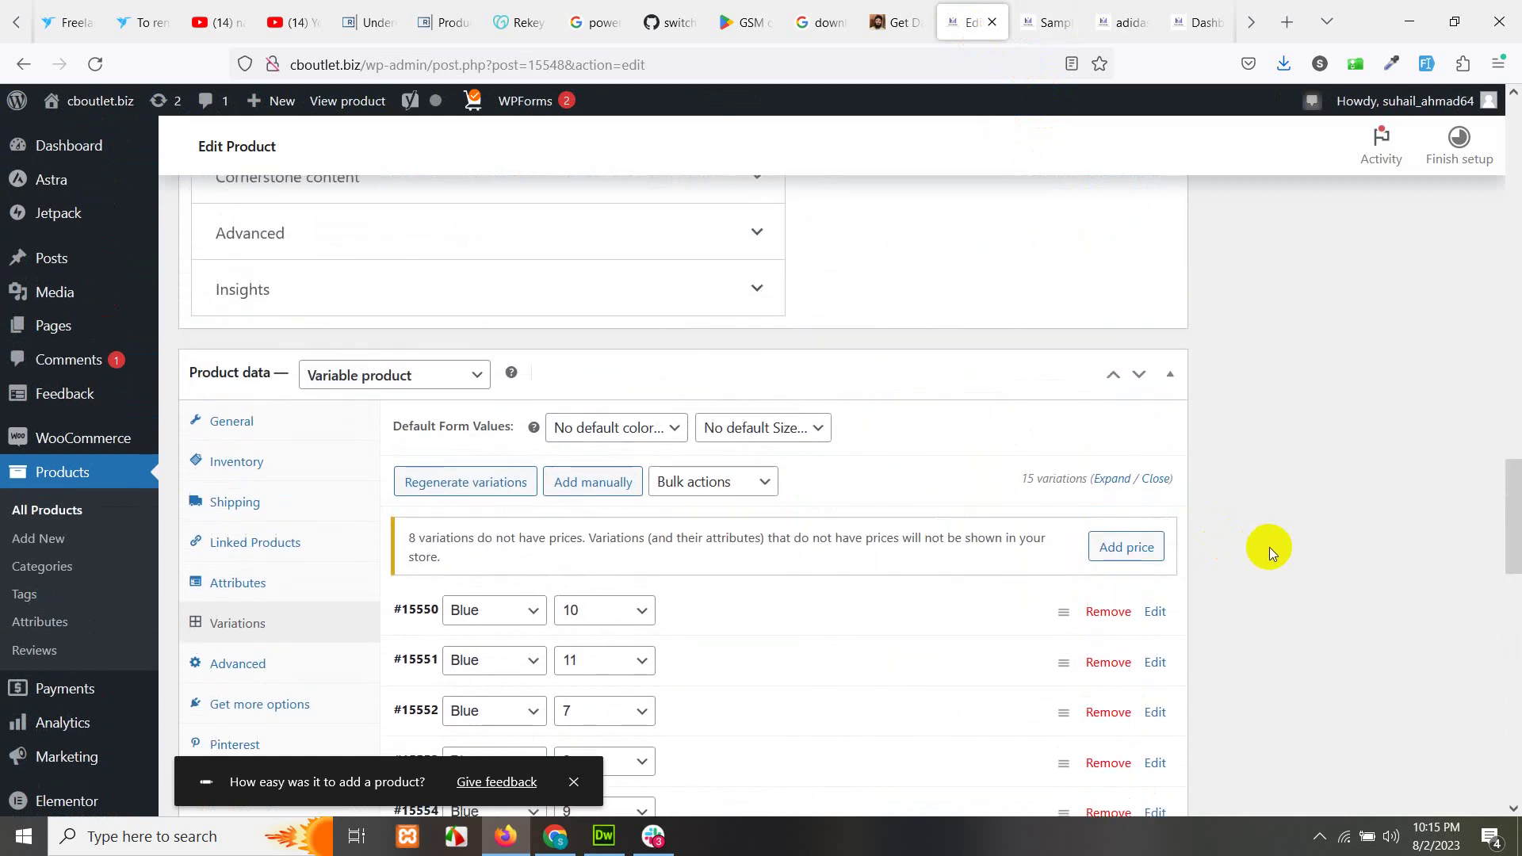